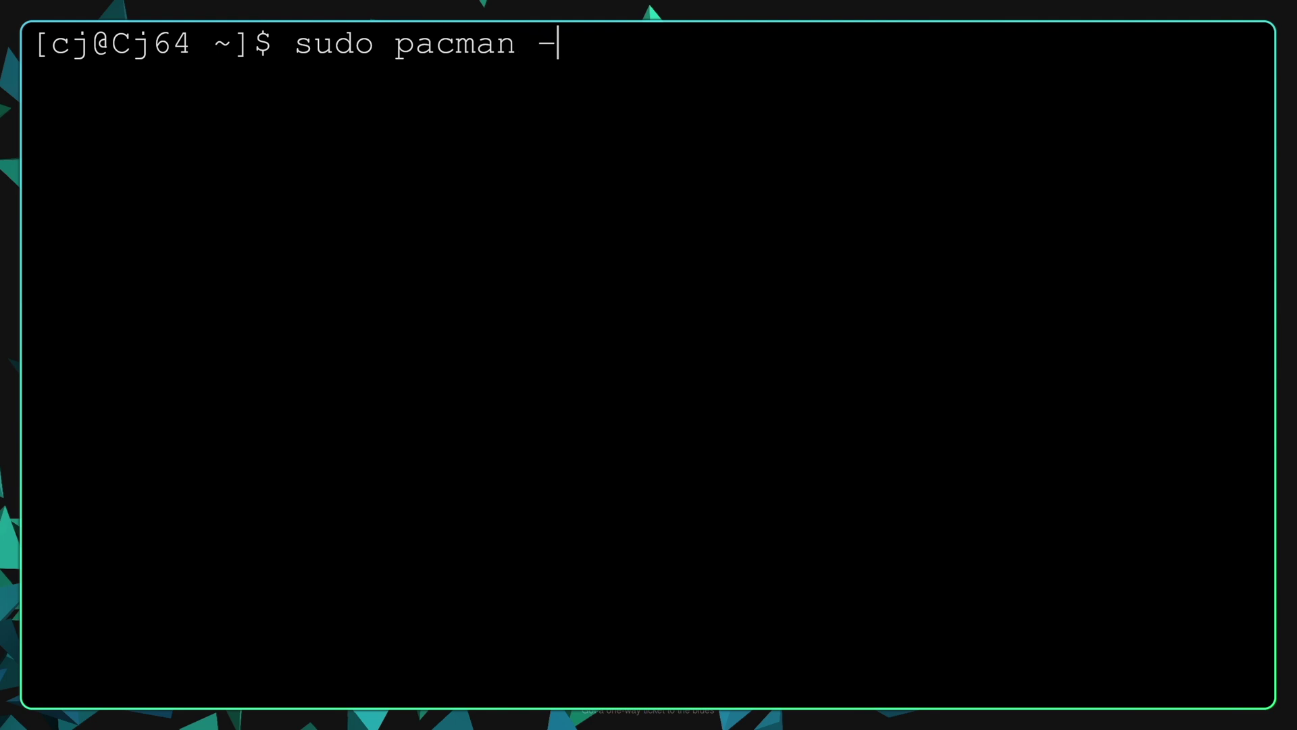
# Step: Run the full system update with pacman -Syu and install waybar, base-devel and git
pyautogui.write('Syu')
pyautogui.press('Return')
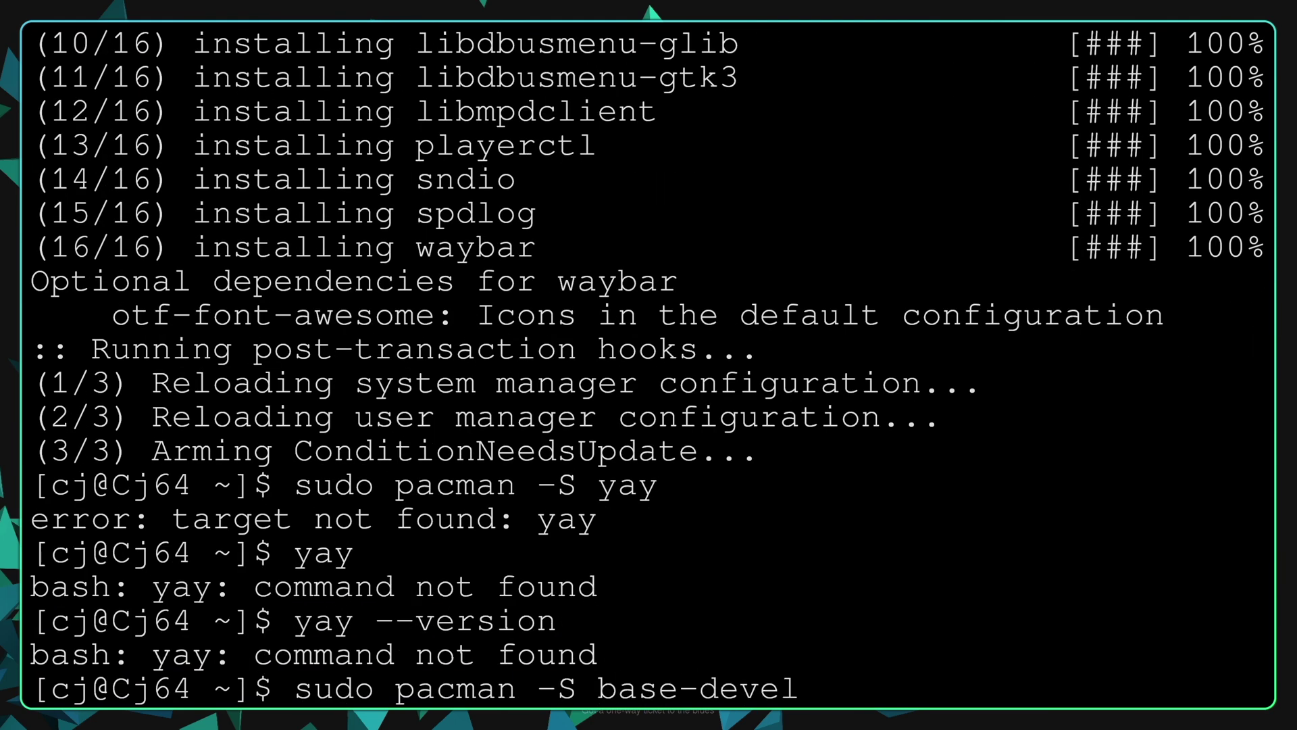
pyautogui.write('git')
pyautogui.press('Return')
pyautogui.press('Return')
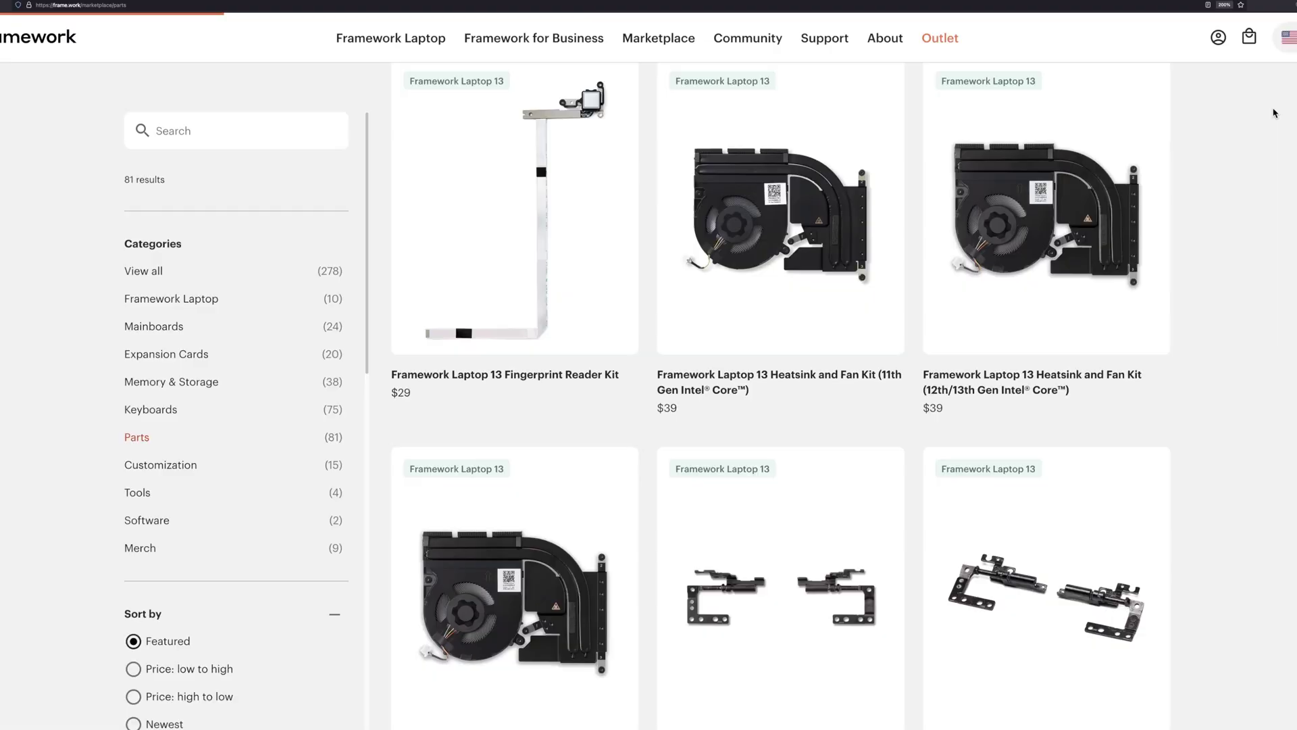
# Step: Scroll through the Framework Laptop 13 replacement parts grid and their prices
pyautogui.scroll(-2, 1273, 135)
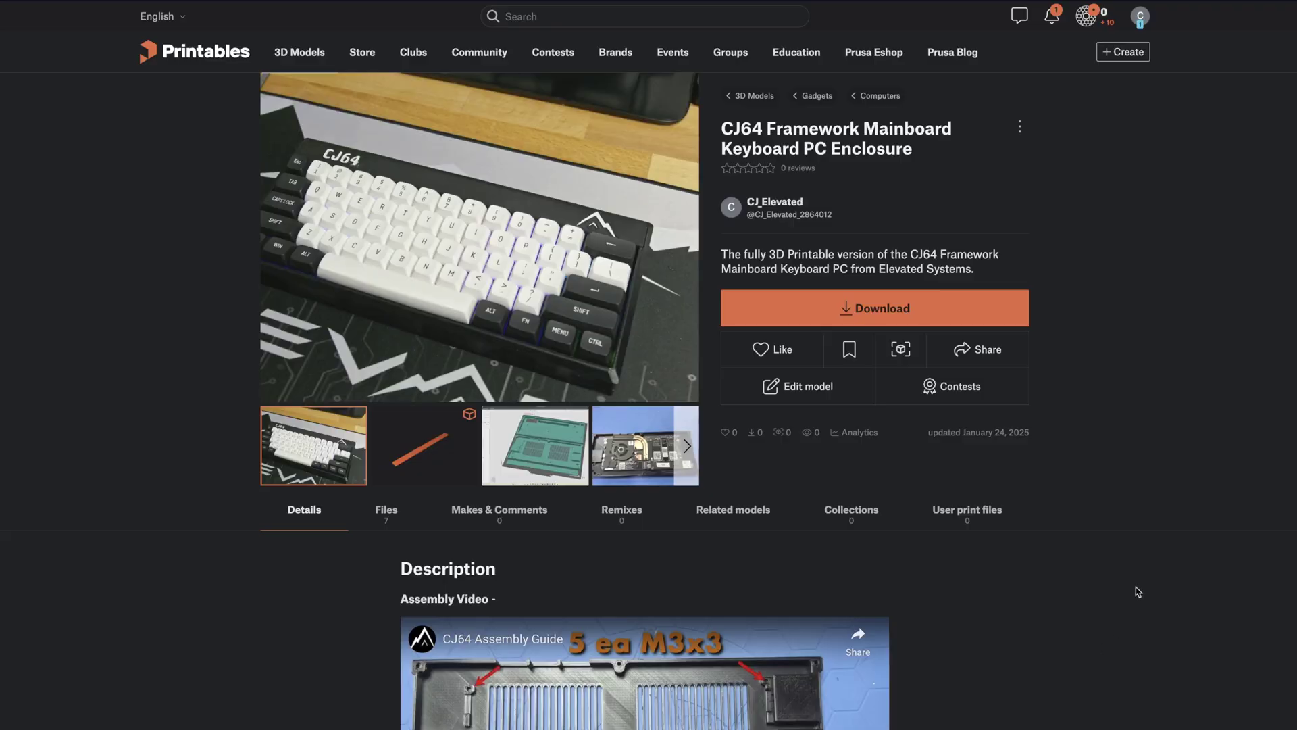
# Step: Jump from Download on the CJ64 enclosure page to the Files tab's model list
pyautogui.click(938, 307)
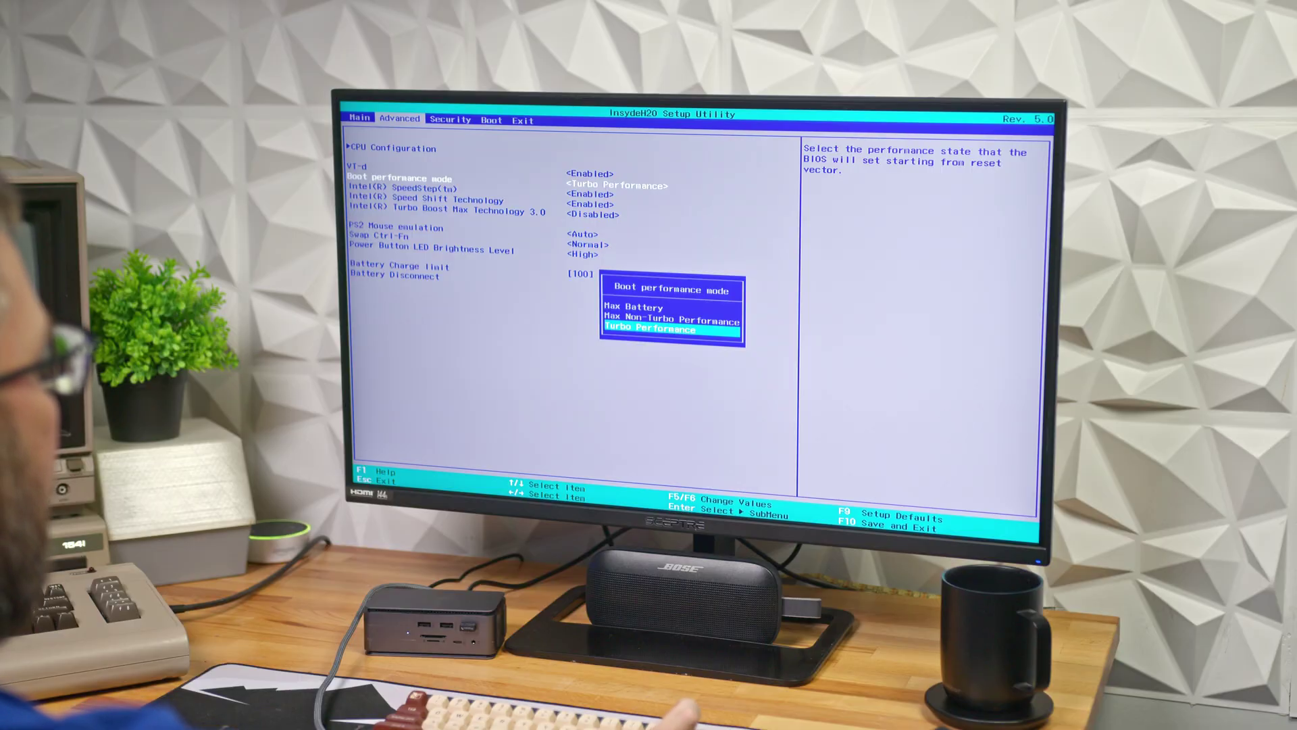
# Step: Move the Boot performance mode choice up to Max Non-Turbo Performance
pyautogui.press('Up')
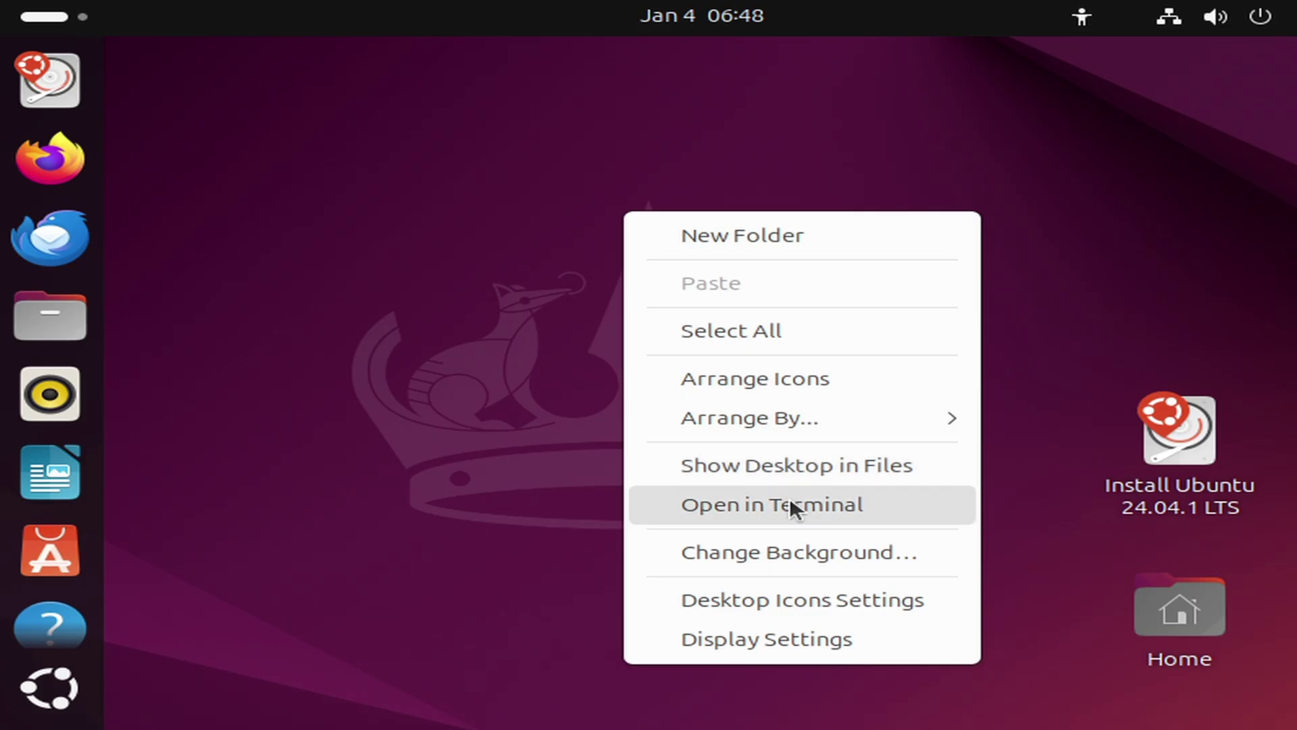
# Step: Bring up the Displays page through Display Settings
pyautogui.click(825, 622)
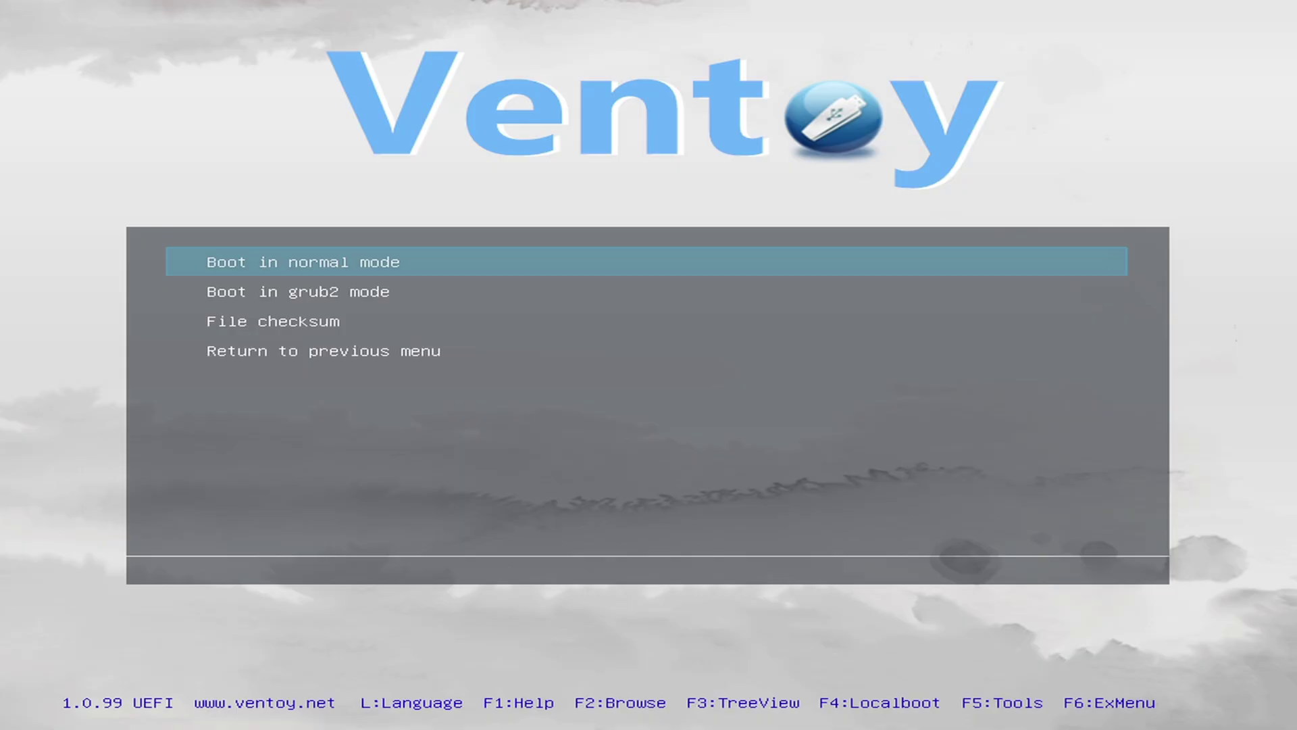
pyautogui.press('Return')
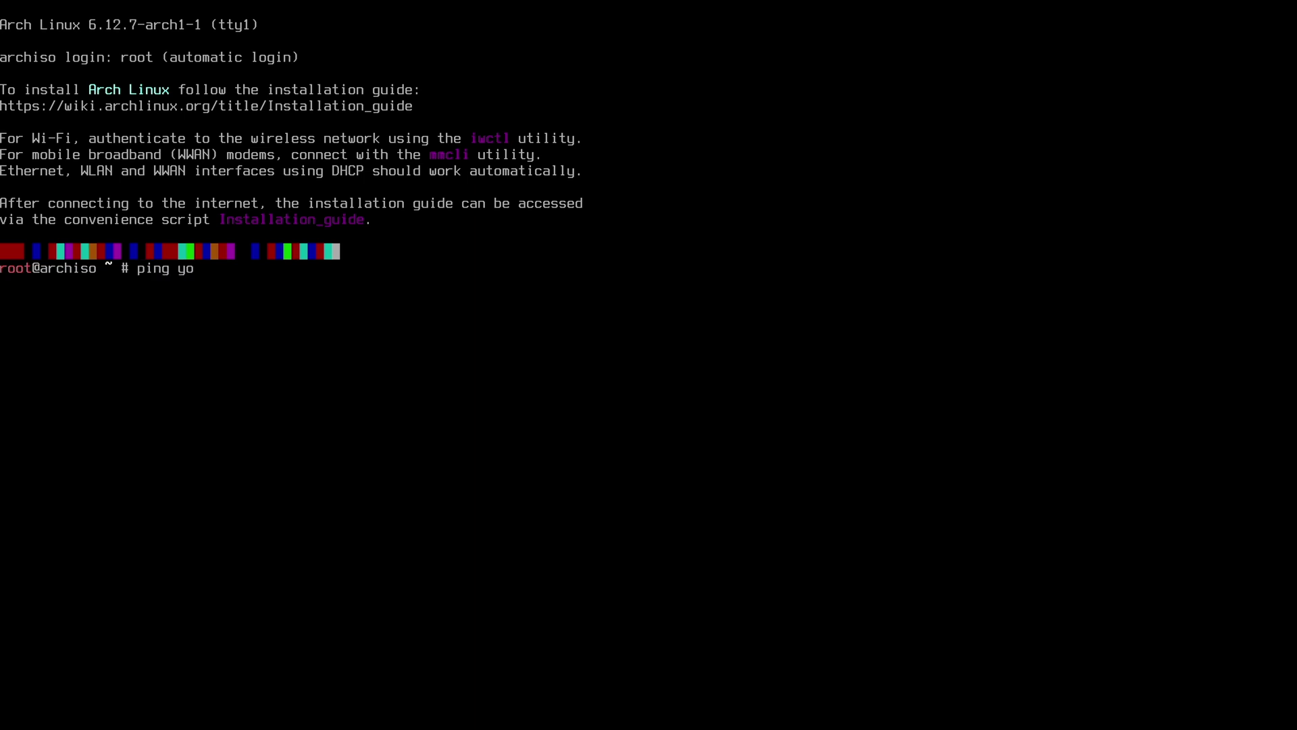
# Step: Confirm there is no internet with ping youtube.com, then start iwctl and list devices
pyautogui.write('.com')
pyautogui.press('Return')
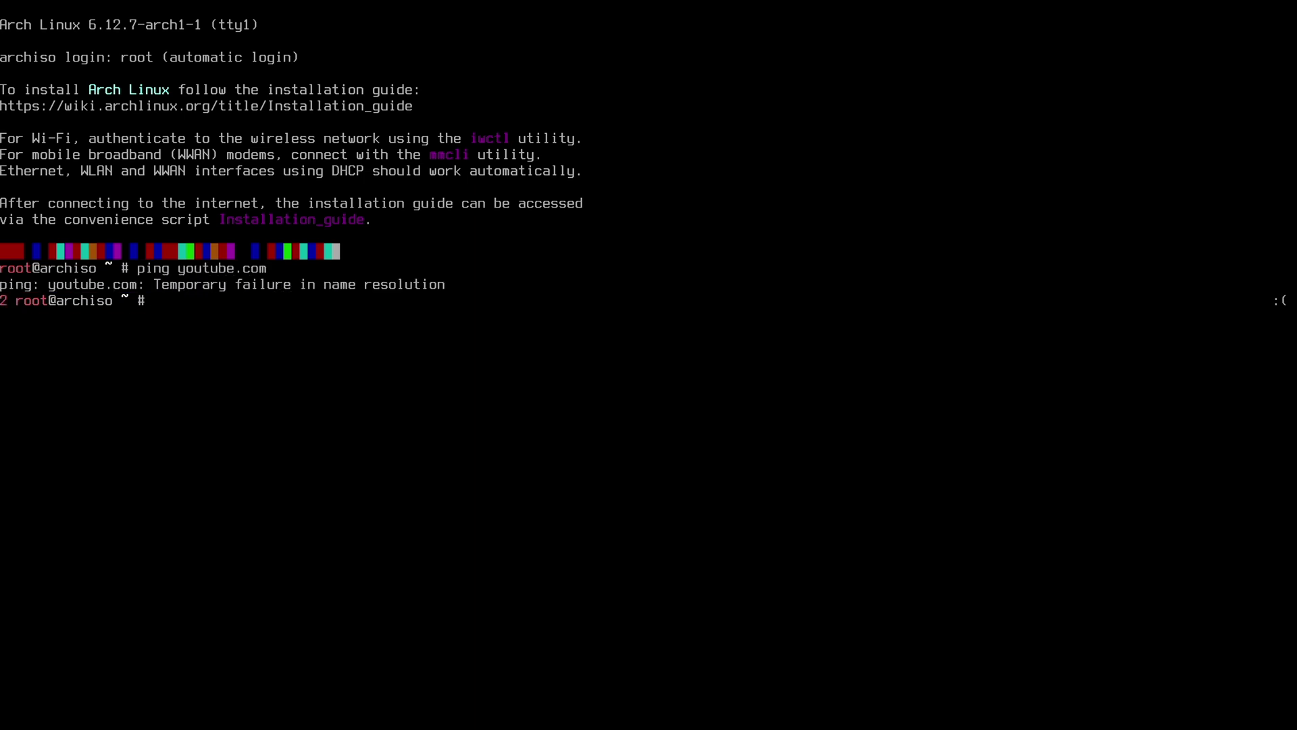
pyautogui.write('iwctl')
pyautogui.press('Return')
pyautogui.write('device list')
pyautogui.press('Return')
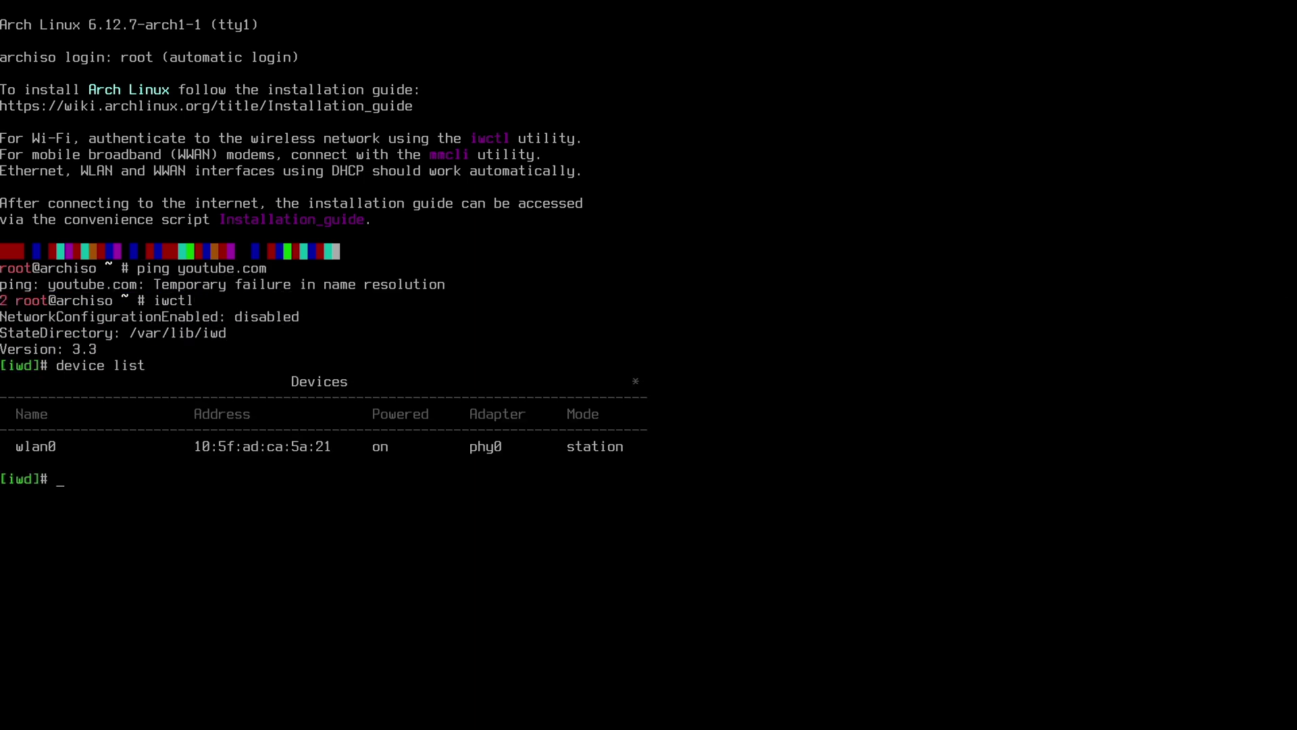
# Step: Scan on wlan0, list available networks and connect wlan0 to the Wi-Fi network
pyautogui.write('ststion wlan0 scan')
pyautogui.press('Return')
pyautogui.write('station wlan0 scan')
pyautogui.press('Return')
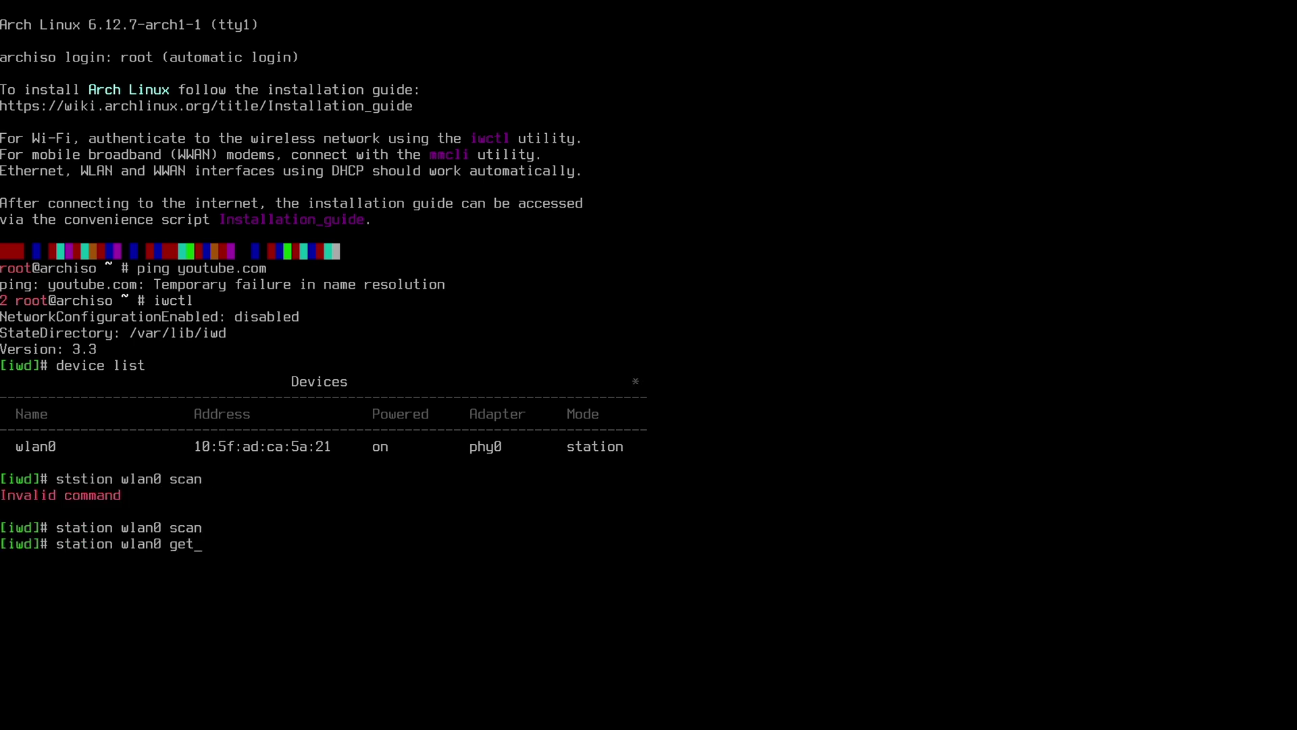
pyautogui.press('Return')
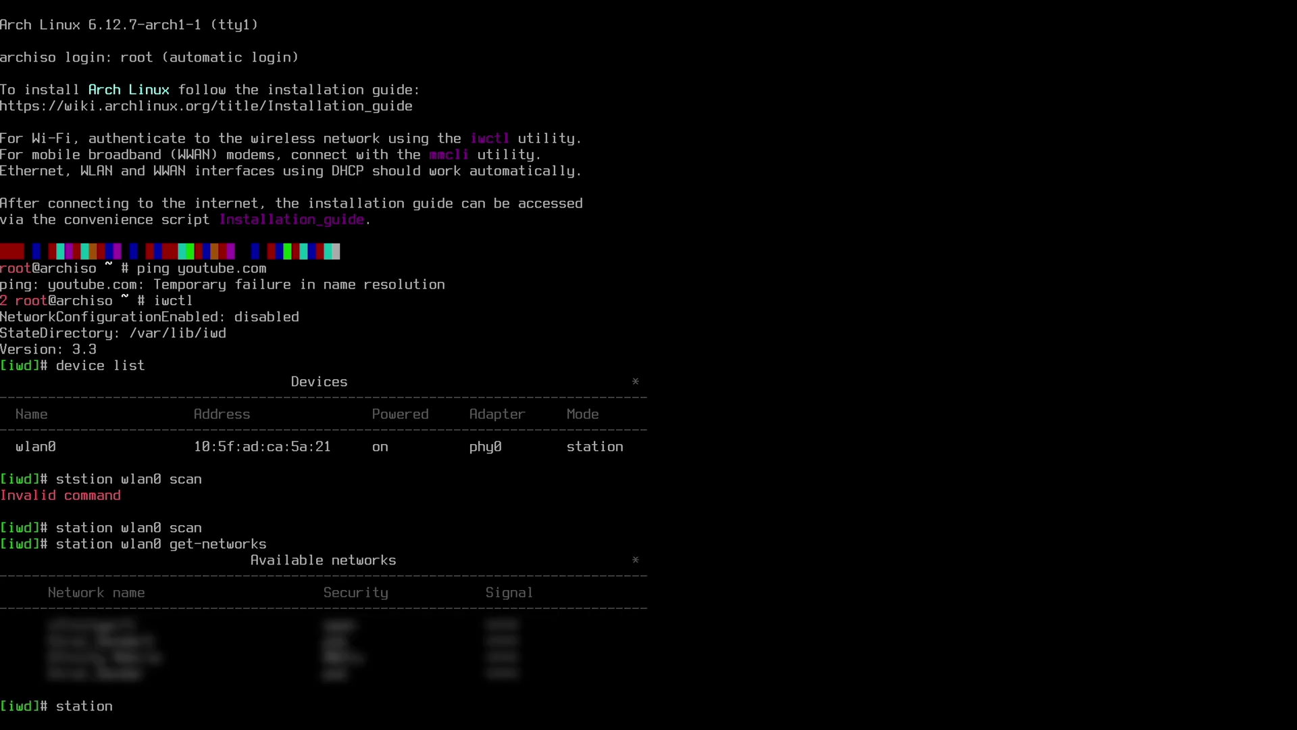
pyautogui.write('station wlan0 connect "network-name"')
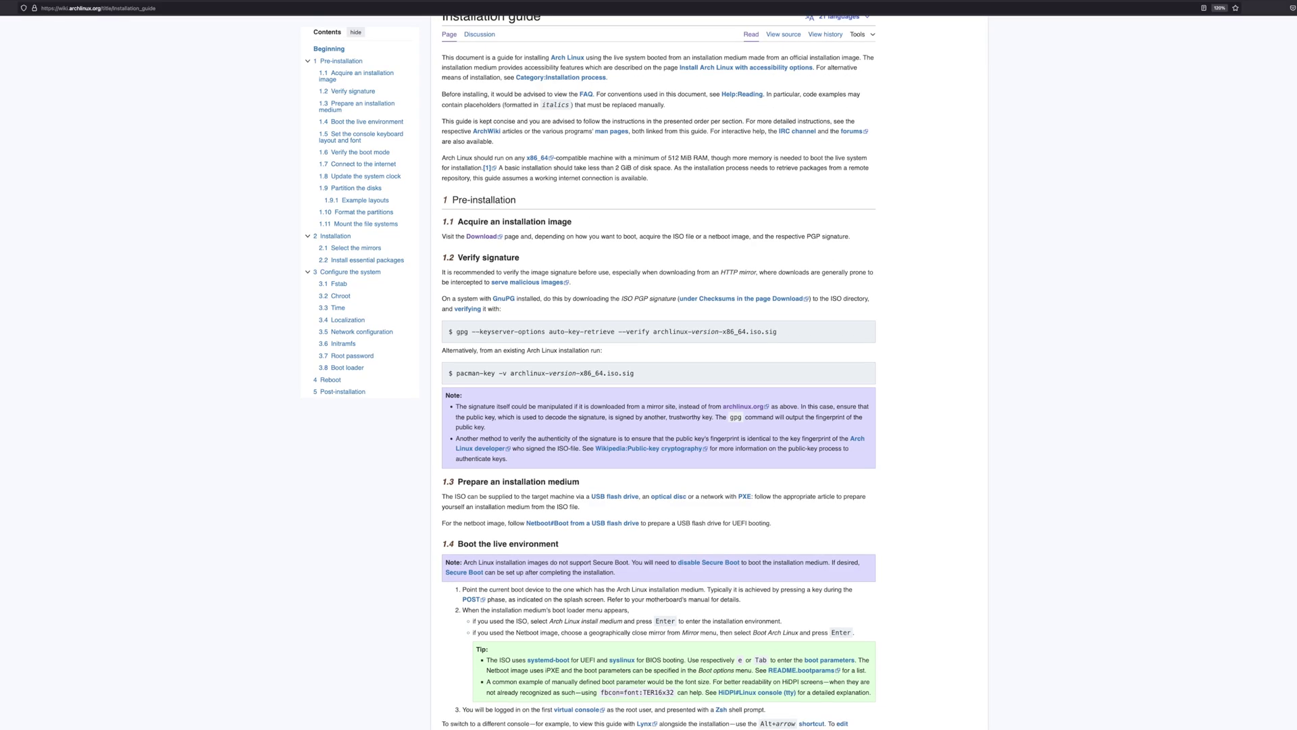
pyautogui.scroll(-3, 659, 371)
# Step: Set the mirrors and an ext4 disk layout in archinstall
pyautogui.scroll(-6, 659, 372)
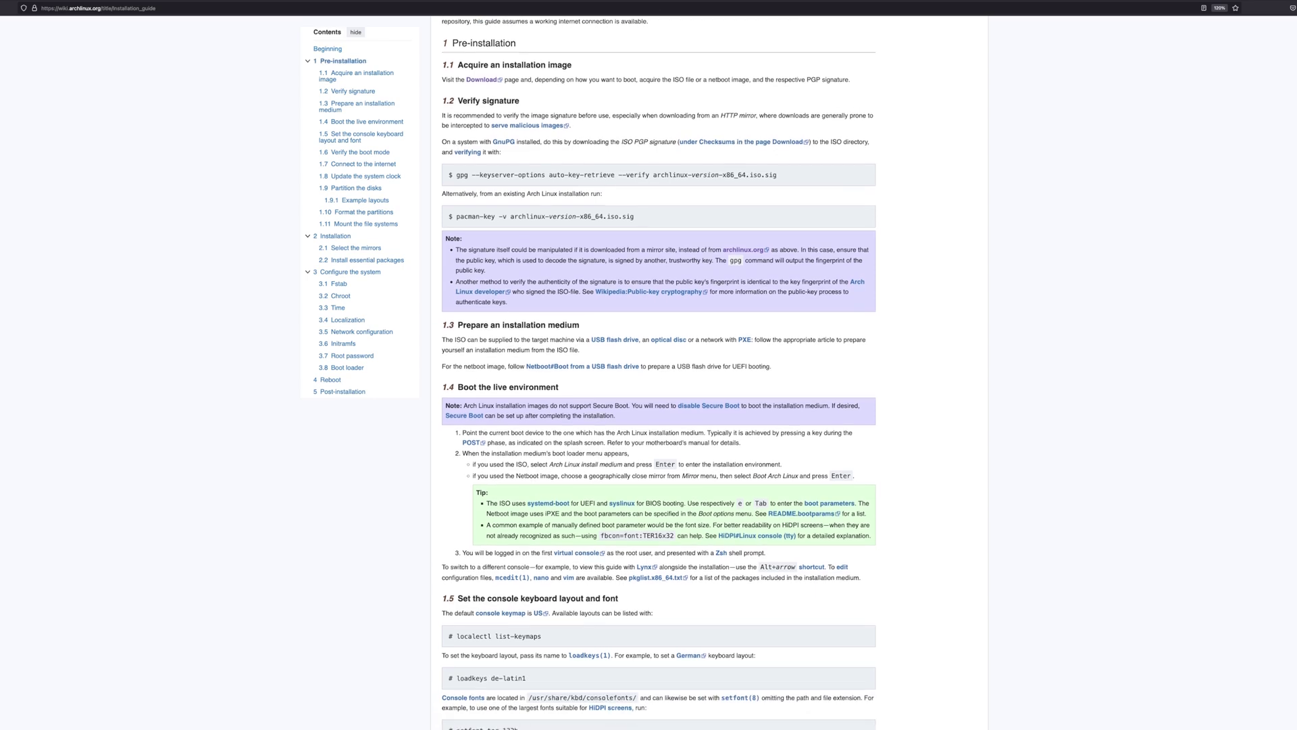
pyautogui.scroll(-5, 658, 372)
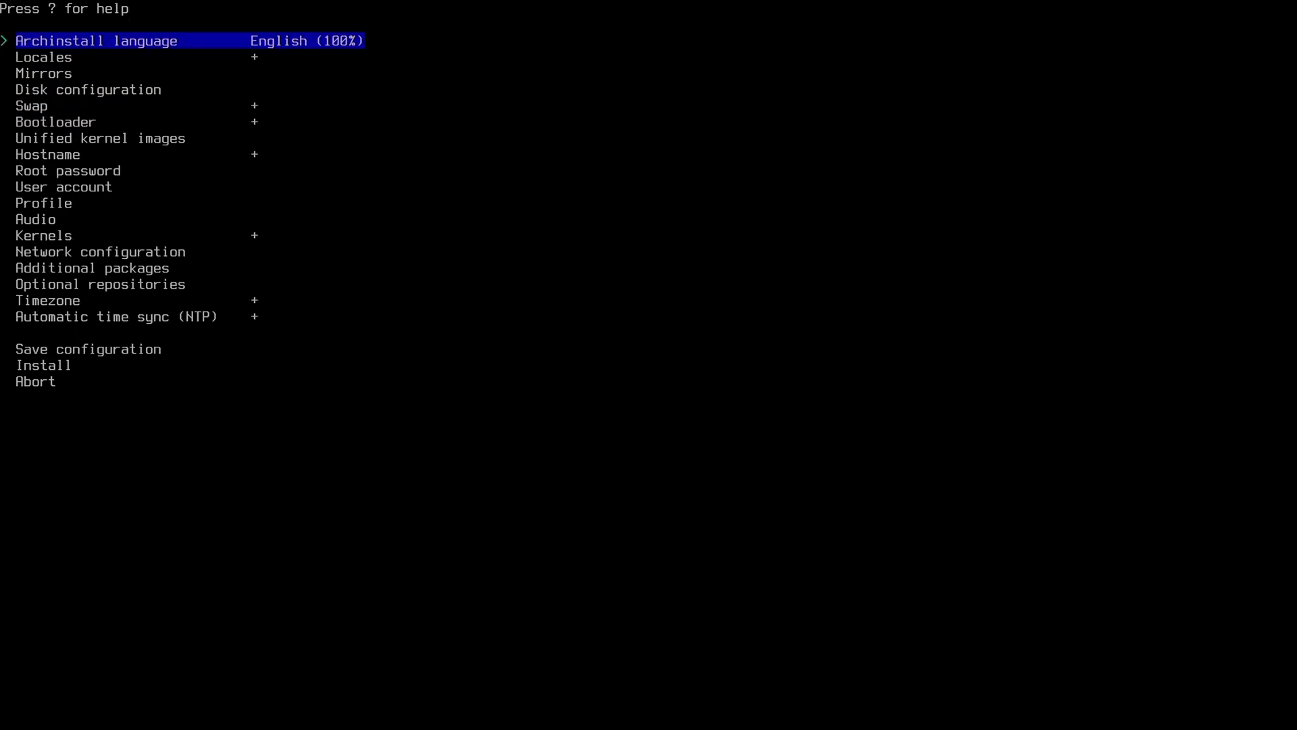
pyautogui.press('Down')
pyautogui.press('Return')
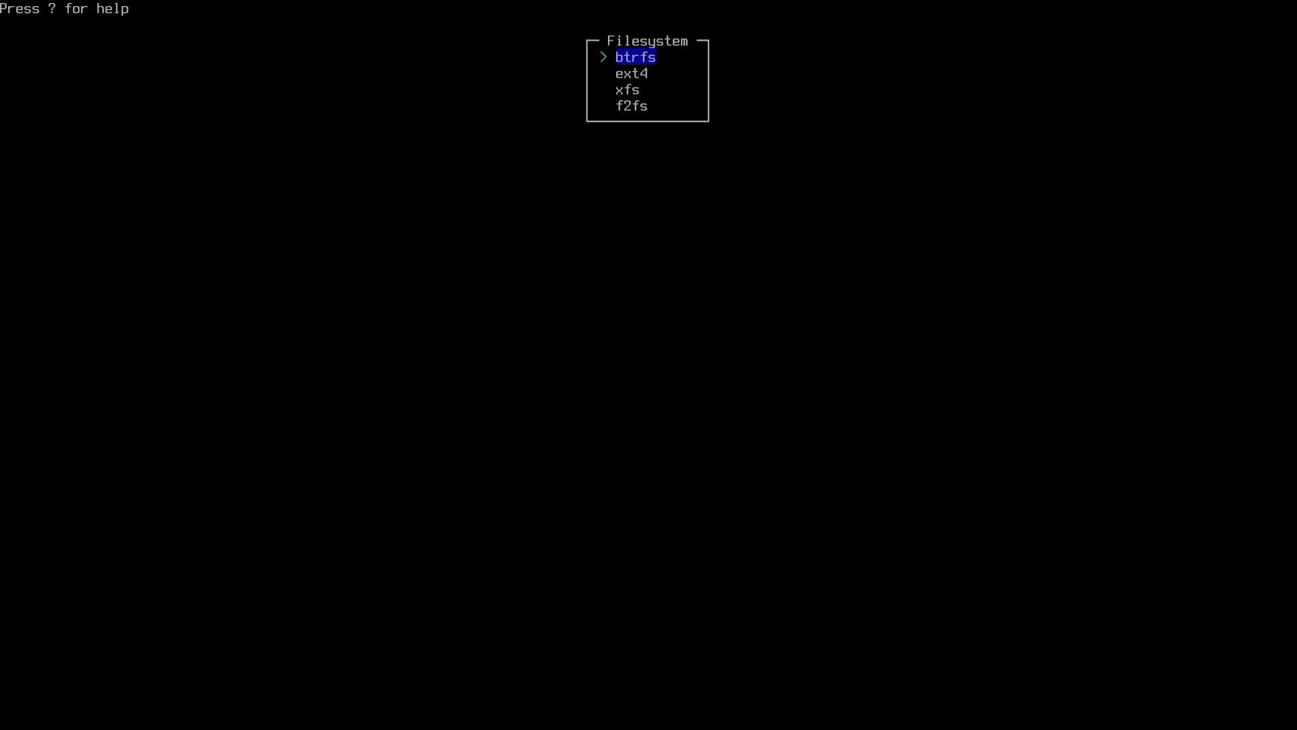
pyautogui.press('Down')
pyautogui.press('Return')
pyautogui.press('Down')
pyautogui.press('Down')
# Step: Replace the default hostname archlinux with Cj64
pyautogui.press('Return')
pyautogui.press('Down')
pyautogui.press('Down')
pyautogui.press('Down')
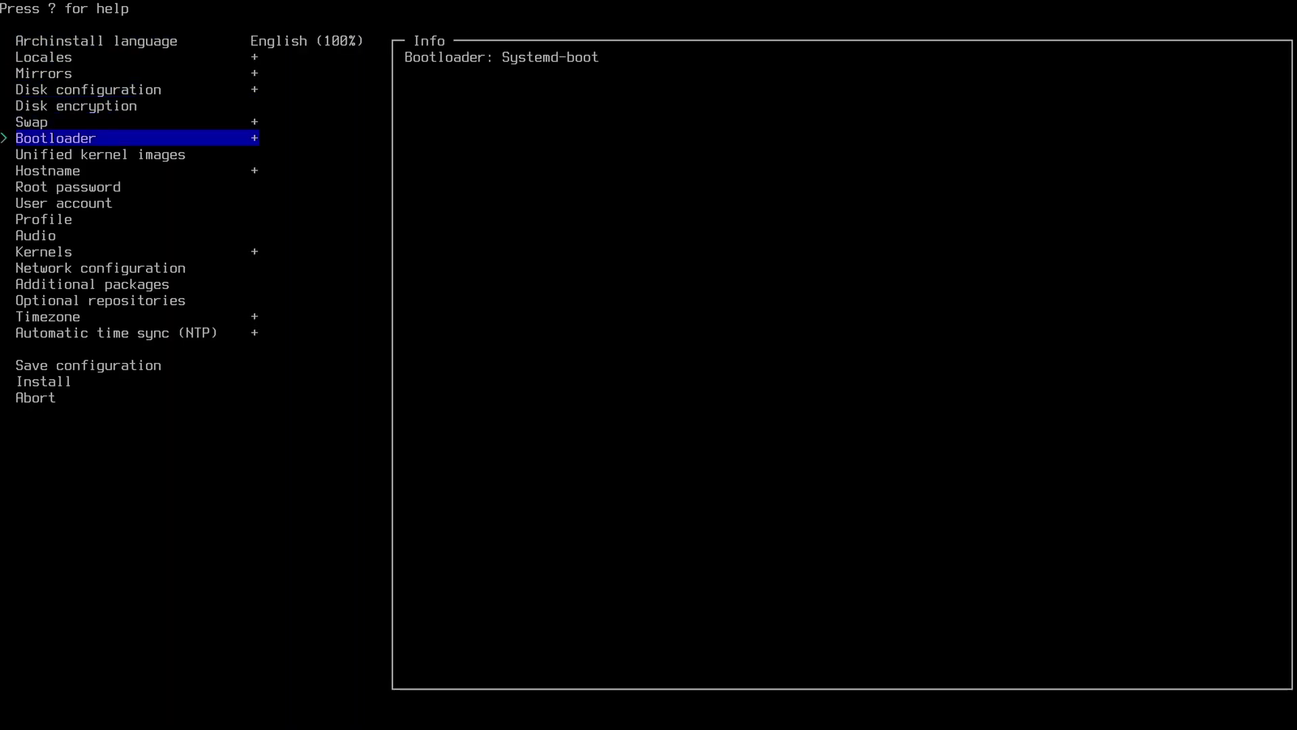
pyautogui.press('Down')
pyautogui.press('Down')
pyautogui.press('Return')
pyautogui.write('Cj64')
pyautogui.press('Return')
# Step: Set the root password and add a new sudo user account
pyautogui.press('Down')
pyautogui.press('Return')
pyautogui.press('Return')
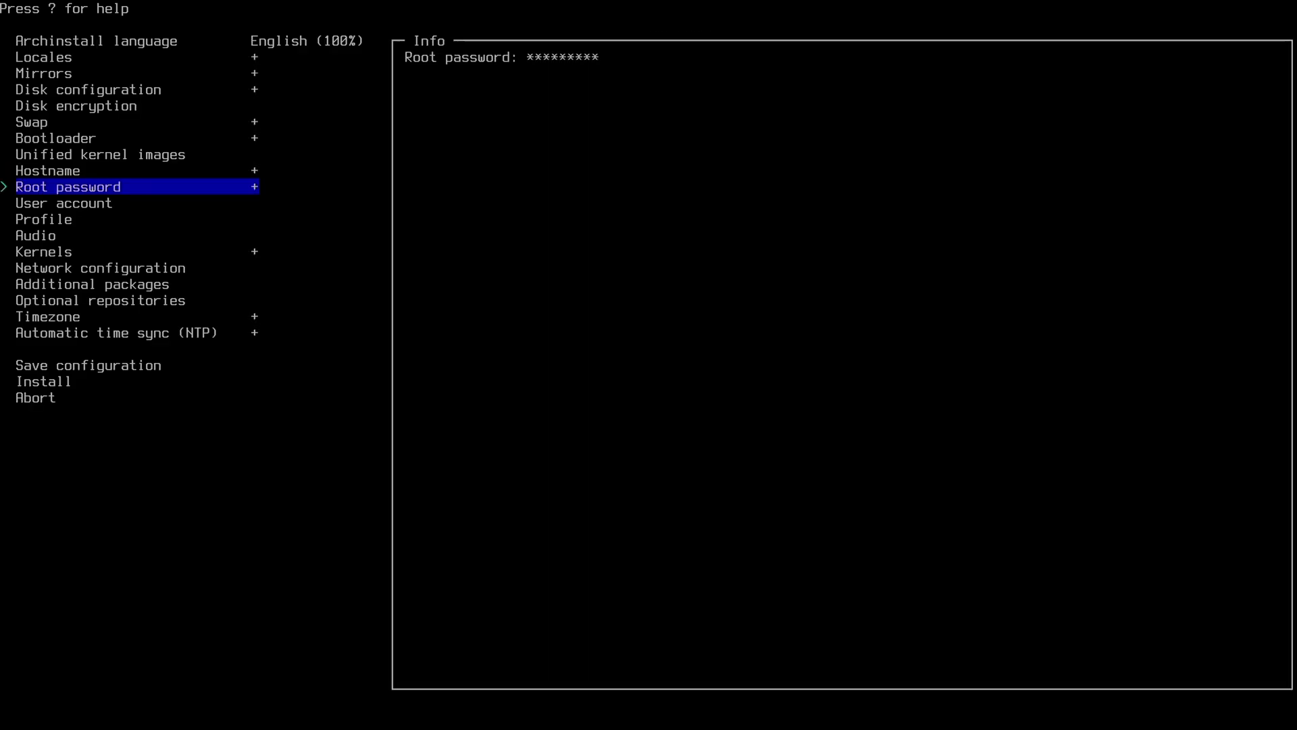
pyautogui.press('Down')
pyautogui.press('Return')
pyautogui.write('cj')
pyautogui.press('Return')
pyautogui.press('Down')
pyautogui.press('Down')
pyautogui.press('Return')
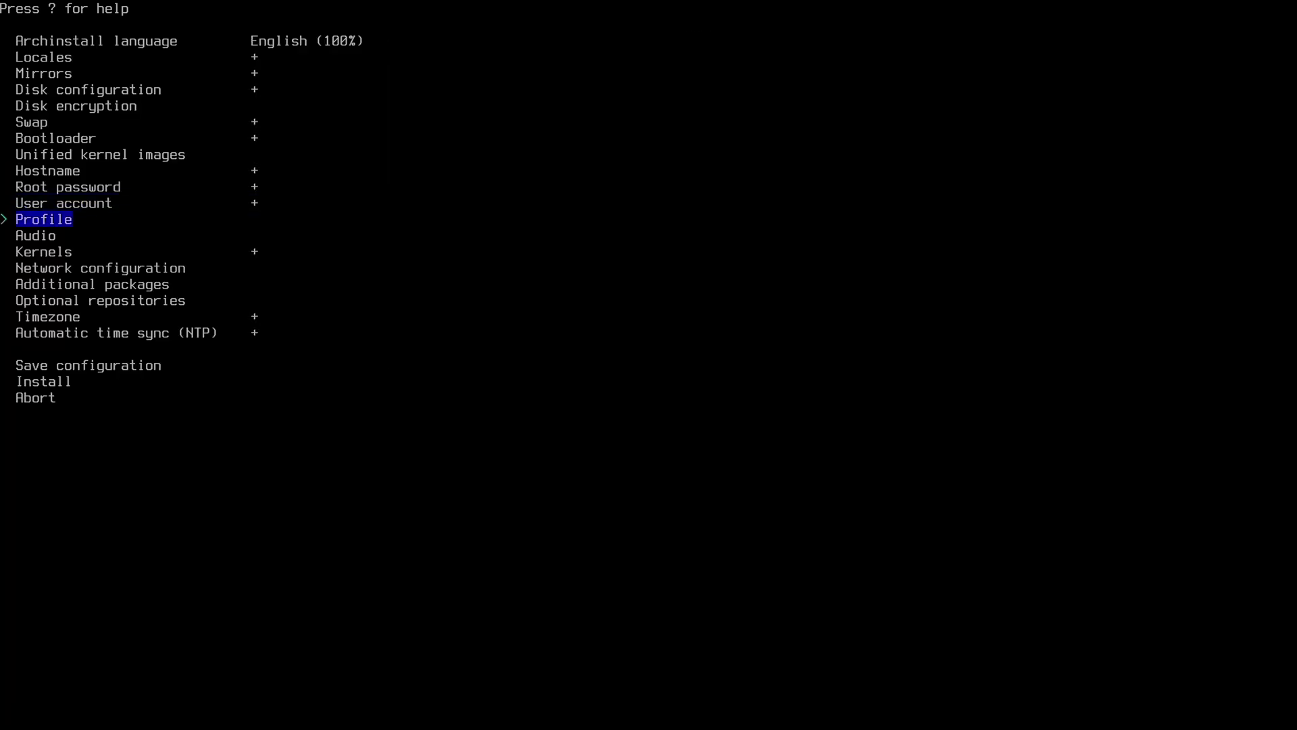
pyautogui.press('Return')
# Step: Select Hyprland as the desktop profile in archinstall
pyautogui.press('Return')
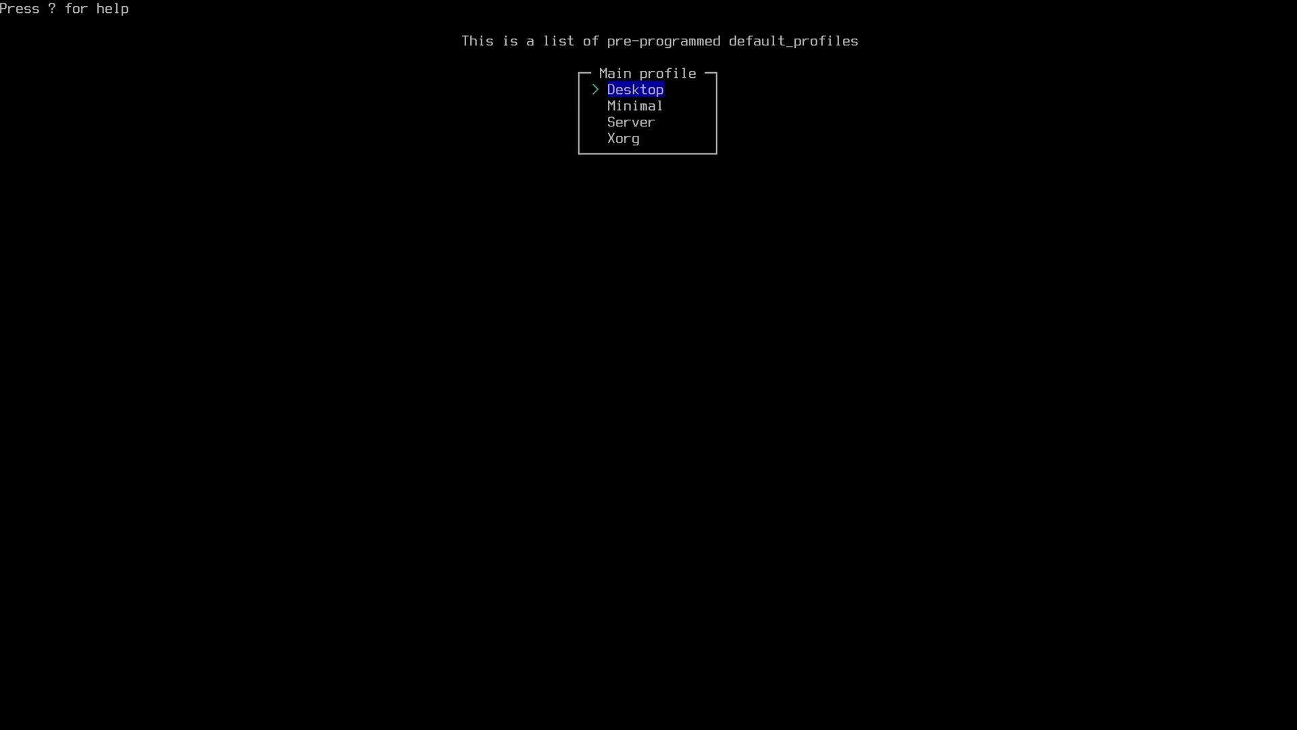
pyautogui.press('Return')
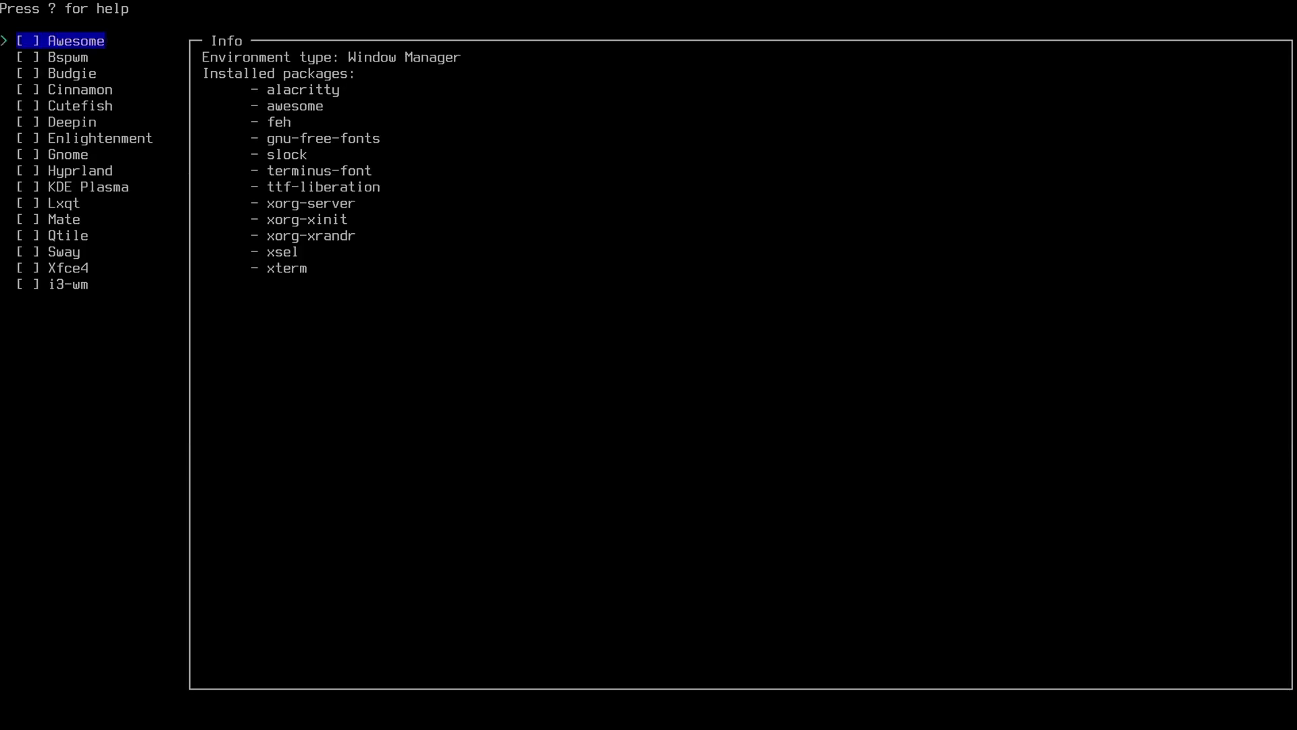
pyautogui.press('Down')
pyautogui.press('Down')
pyautogui.press('Down')
pyautogui.press('Down')
pyautogui.press('Down')
pyautogui.press('Down')
pyautogui.press('Down')
pyautogui.press('Down')
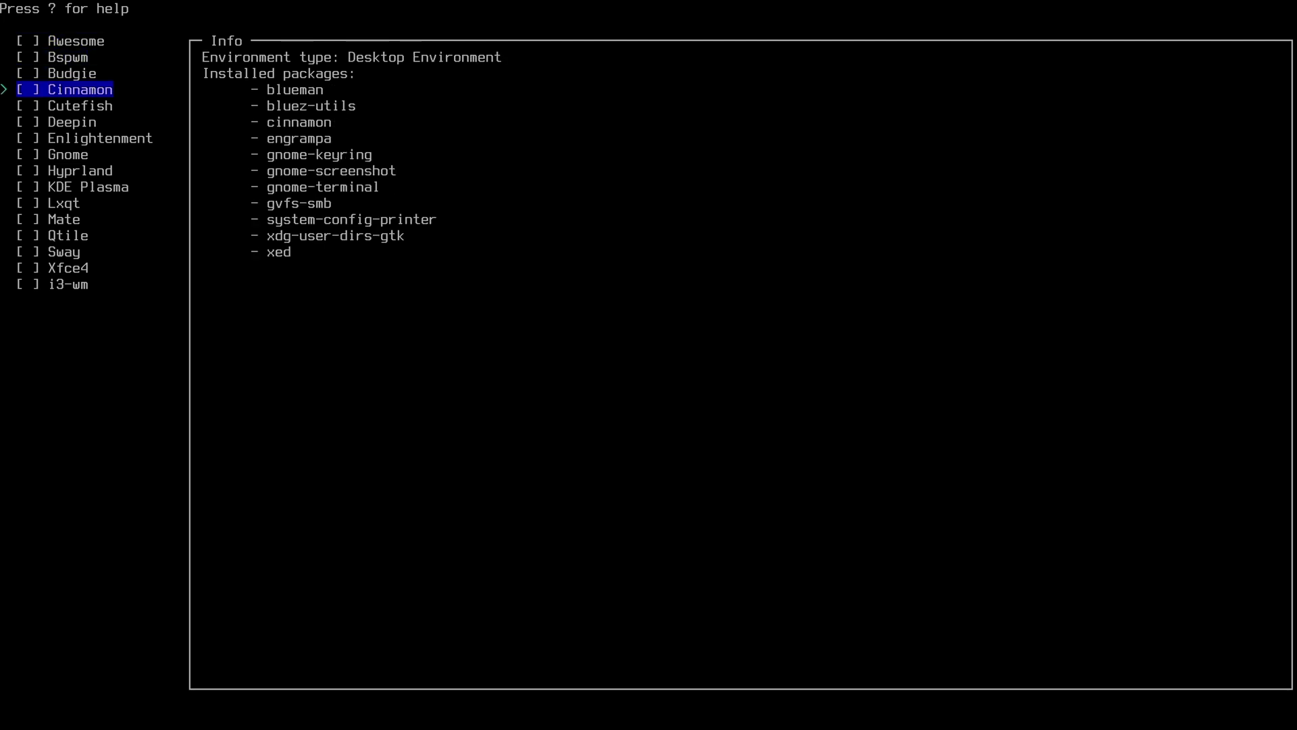
pyautogui.press('Down')
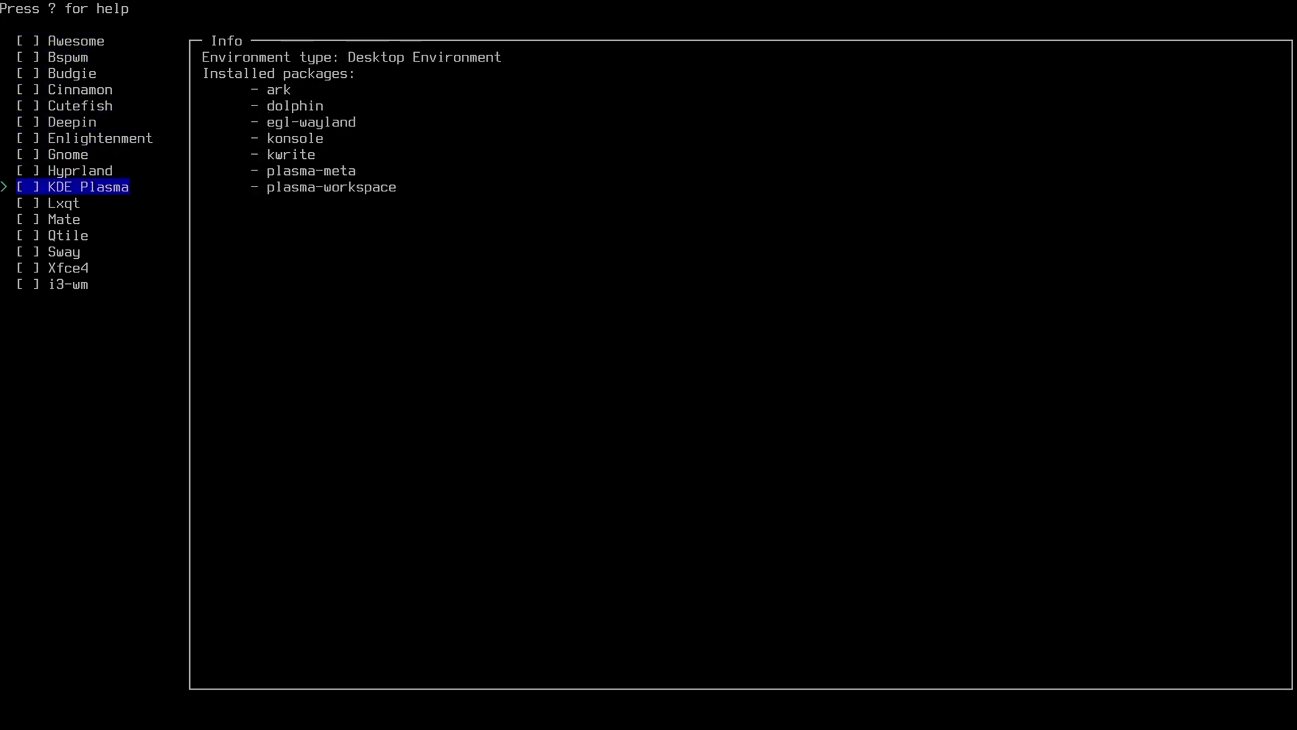
pyautogui.press('Up')
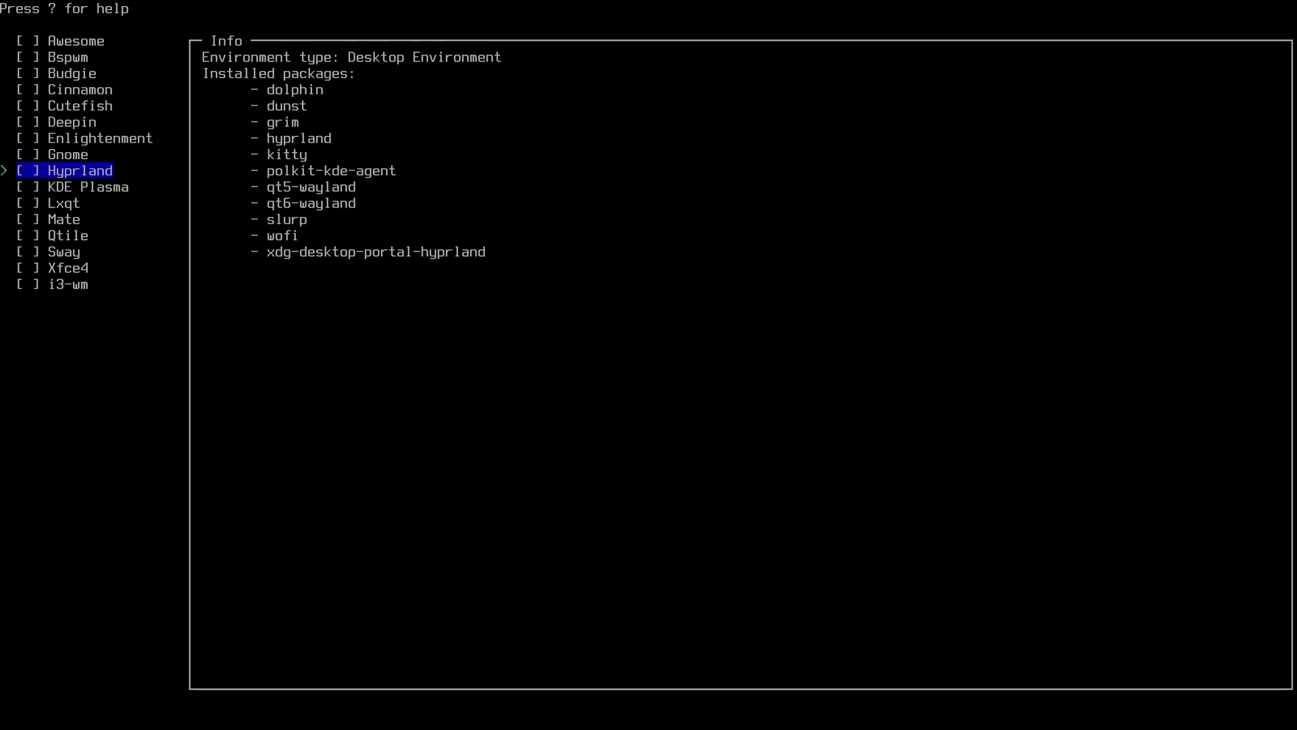
pyautogui.press('Down')
pyautogui.press('Down')
pyautogui.press('Down')
pyautogui.press('Down')
pyautogui.press('Down')
pyautogui.press('Return')
# Step: Use polkit for seat access and the Intel open-source graphics driver
pyautogui.press('Return')
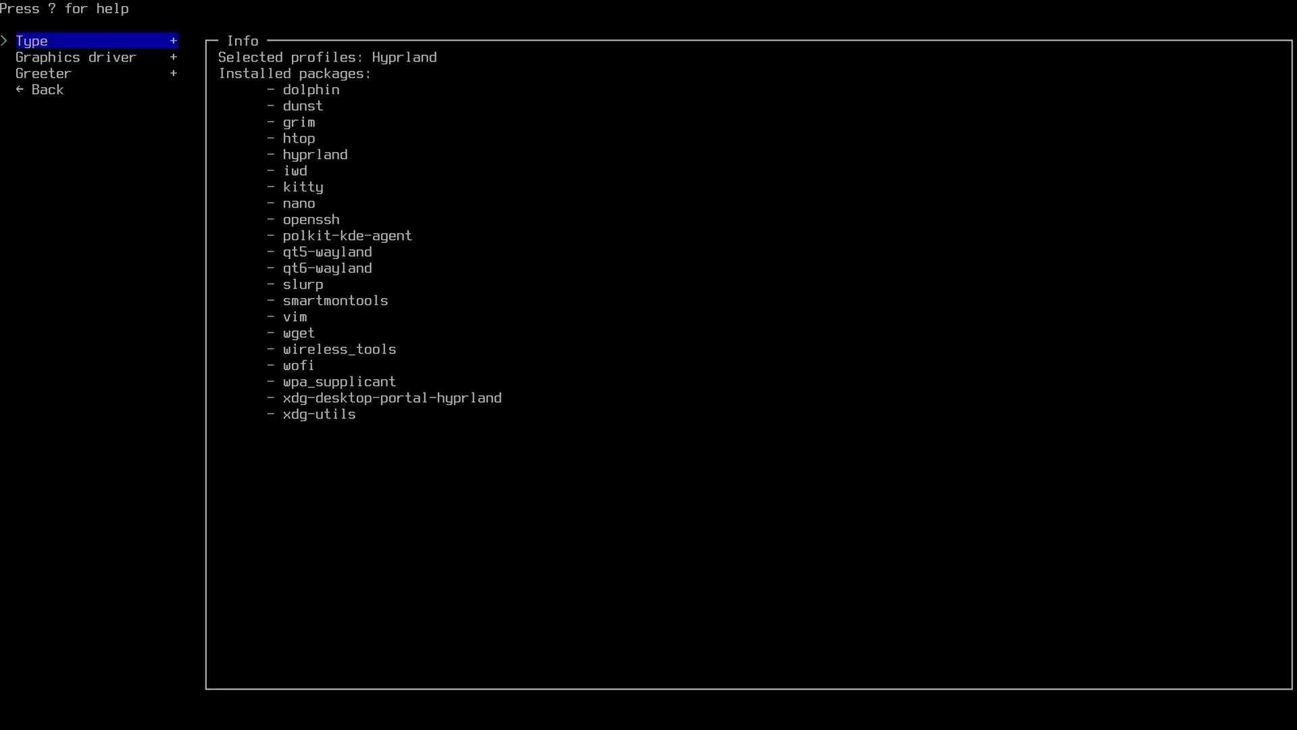
pyautogui.press('Down')
pyautogui.press('Return')
pyautogui.press('Down')
pyautogui.press('Return')
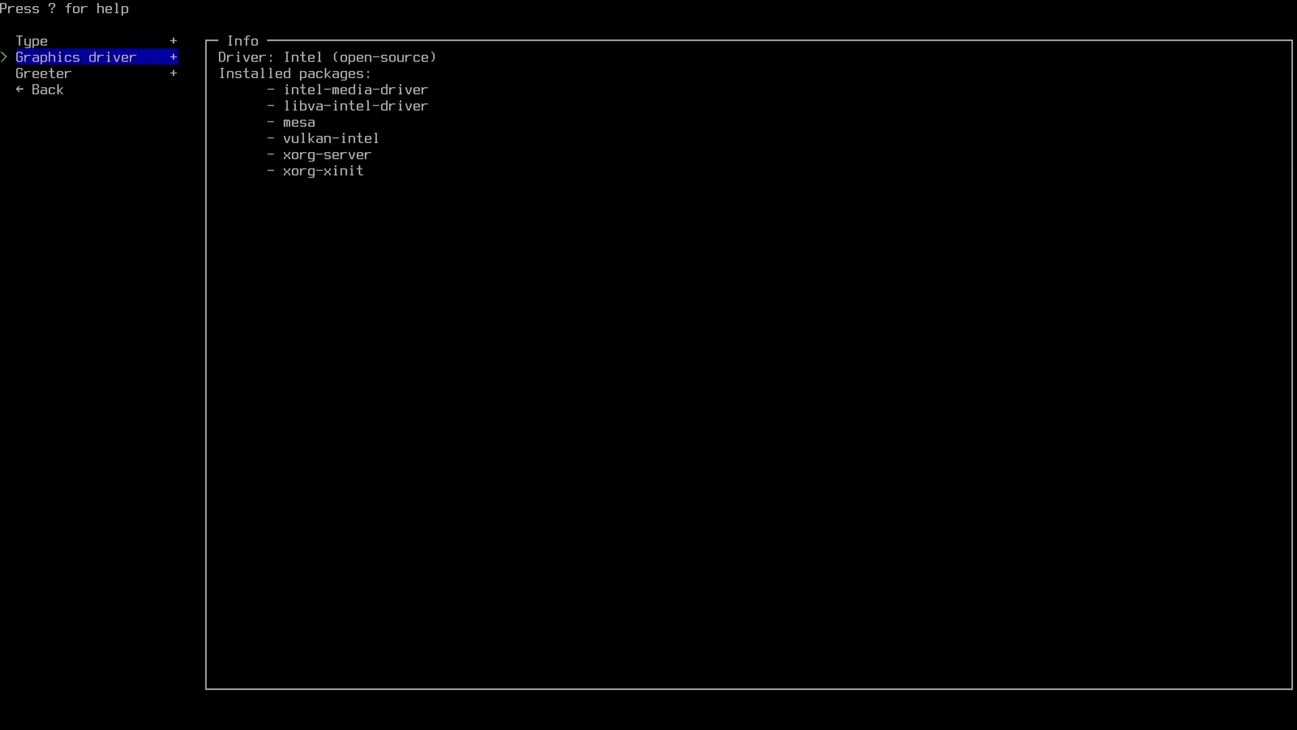
pyautogui.press('Down')
pyautogui.press('Down')
# Step: Choose 'Copy ISO network configuration to installation' under Network configuration
pyautogui.press('Return')
pyautogui.press('Down')
pyautogui.press('Down')
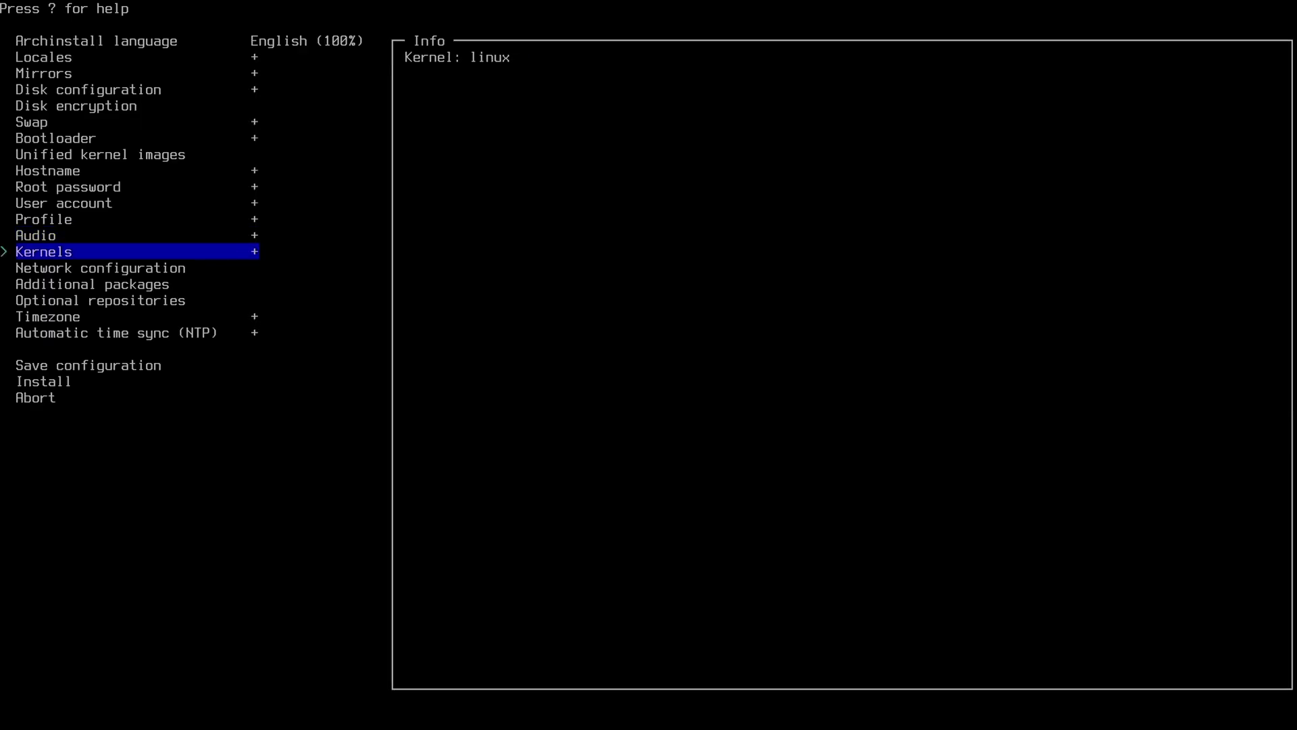
pyautogui.press('Down')
pyautogui.press('Return')
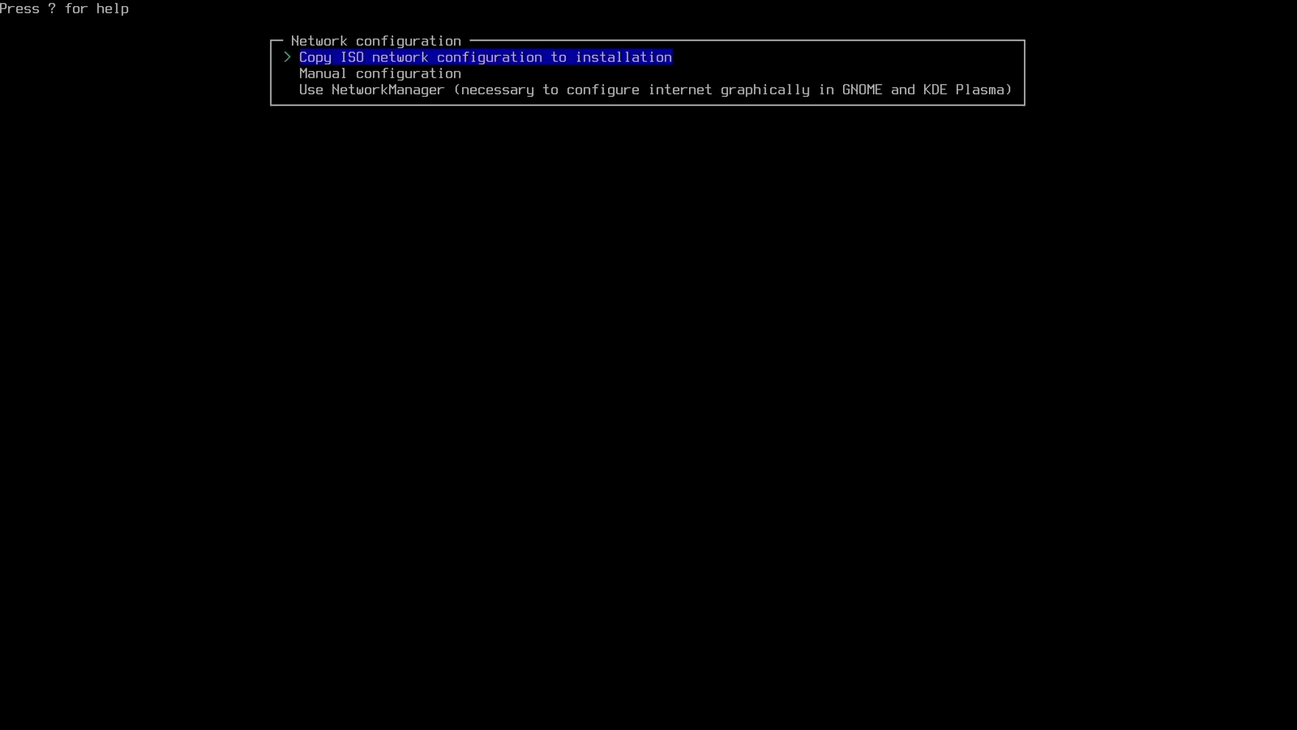
pyautogui.press('Return')
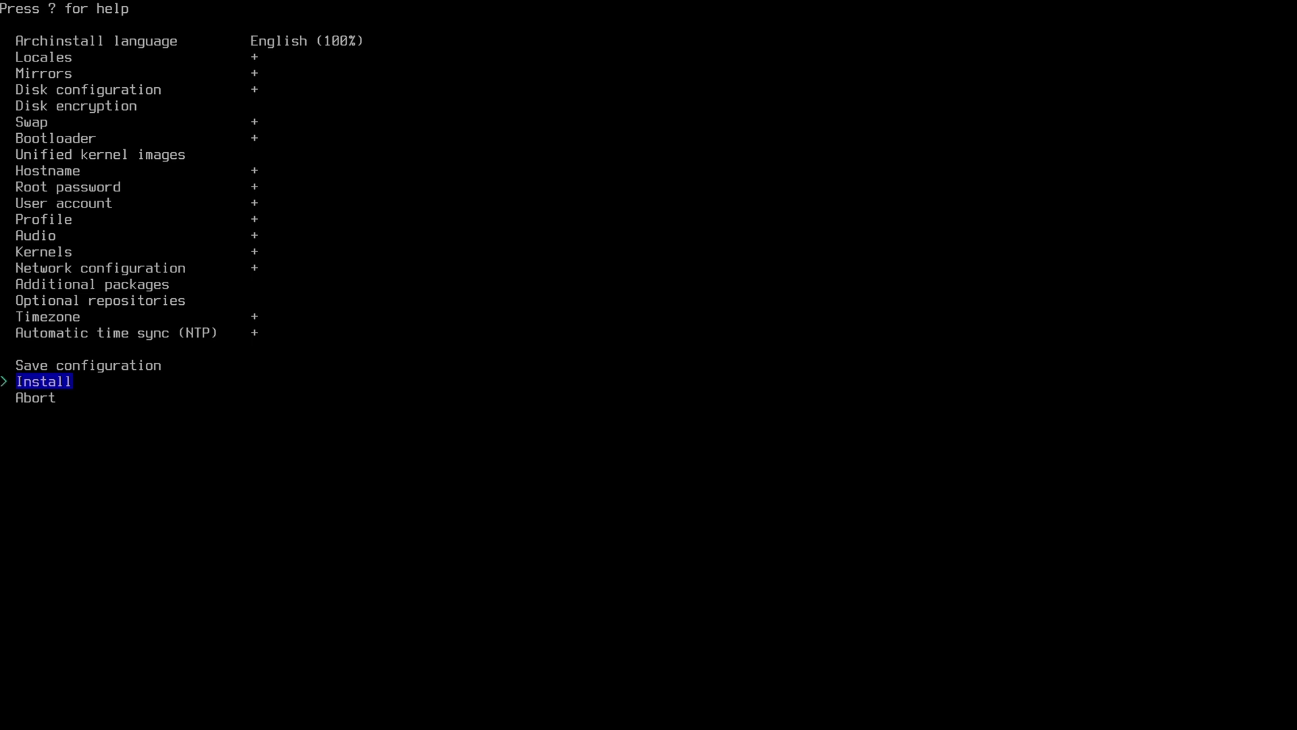
pyautogui.press('Return')
pyautogui.press('Return')
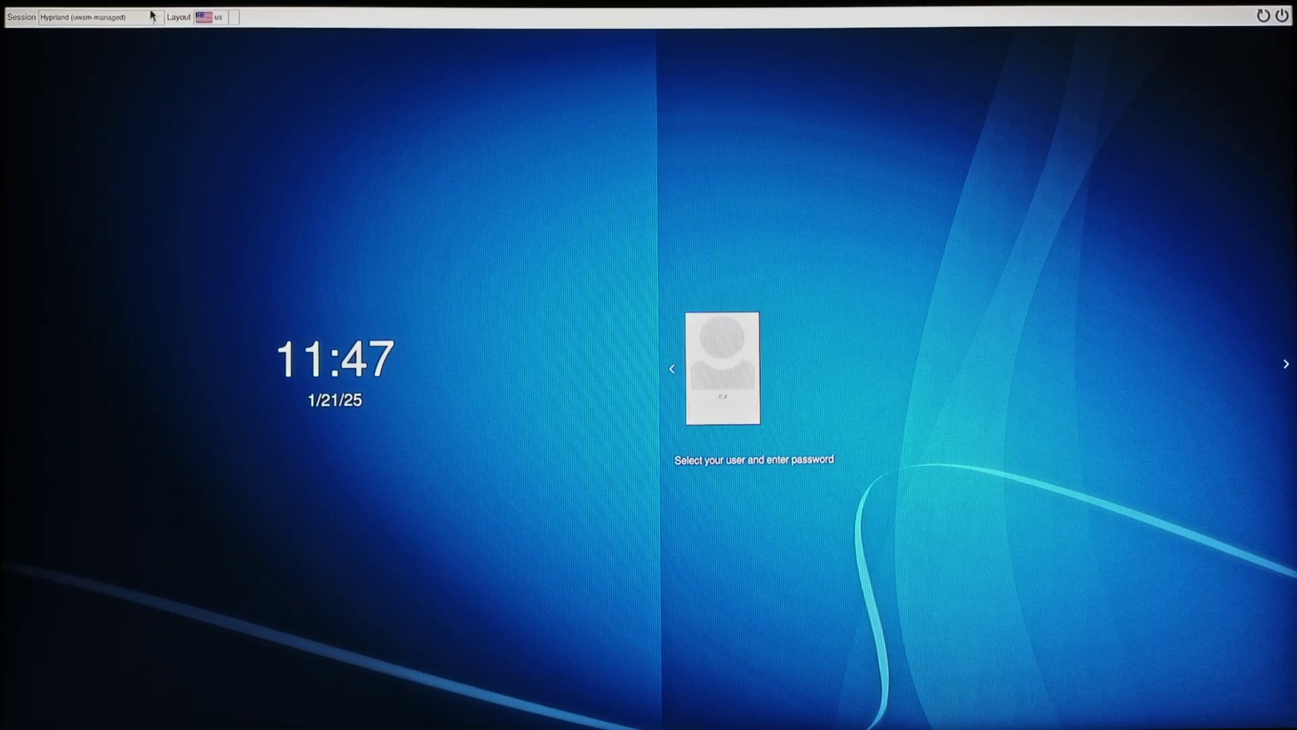
# Step: Switch the SDDM session to plain Hyprland and log in with the account password
pyautogui.click(144, 21)
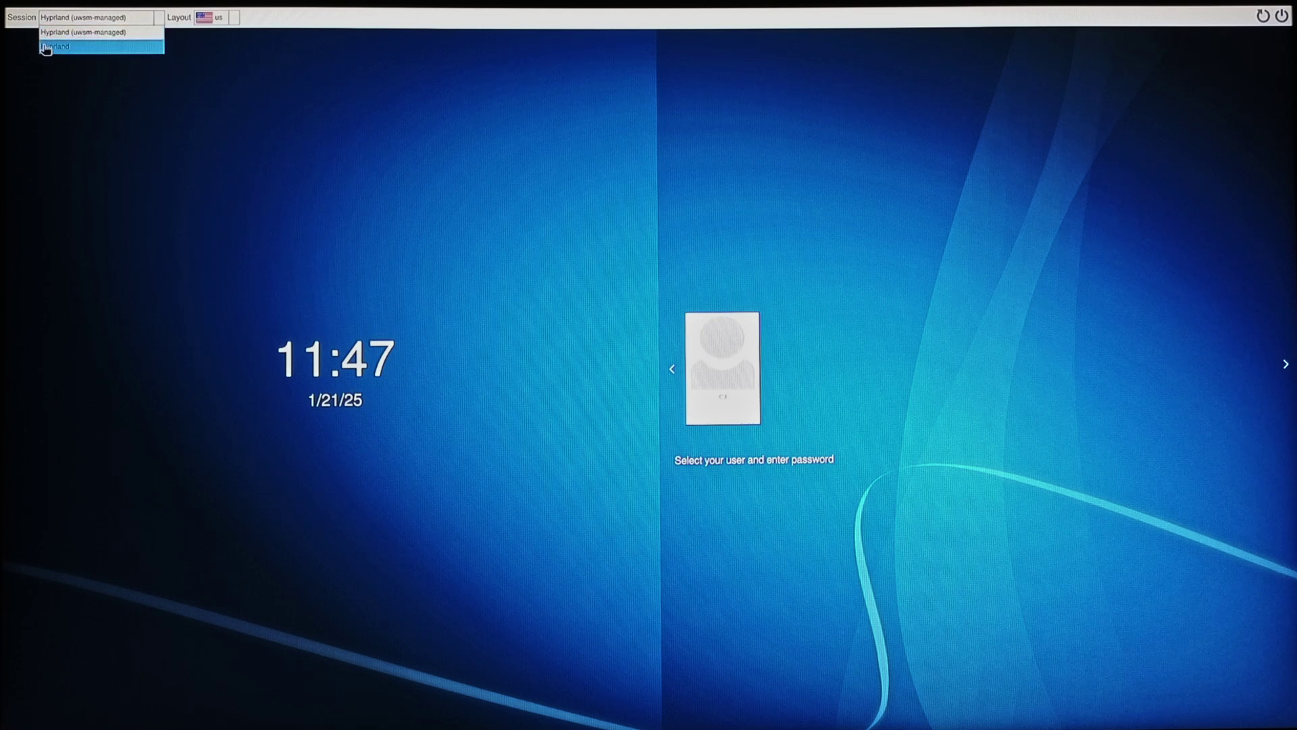
pyautogui.click(47, 48)
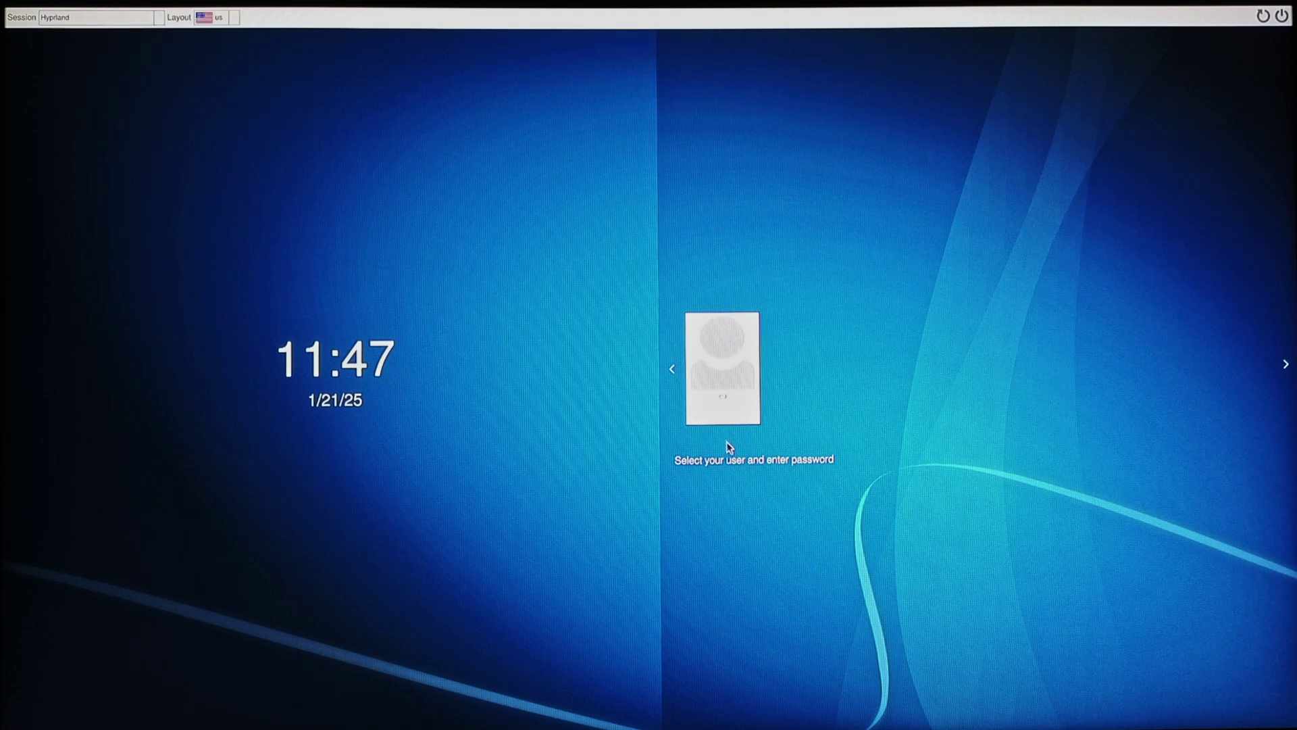
pyautogui.press('Return')
pyautogui.write('**********')
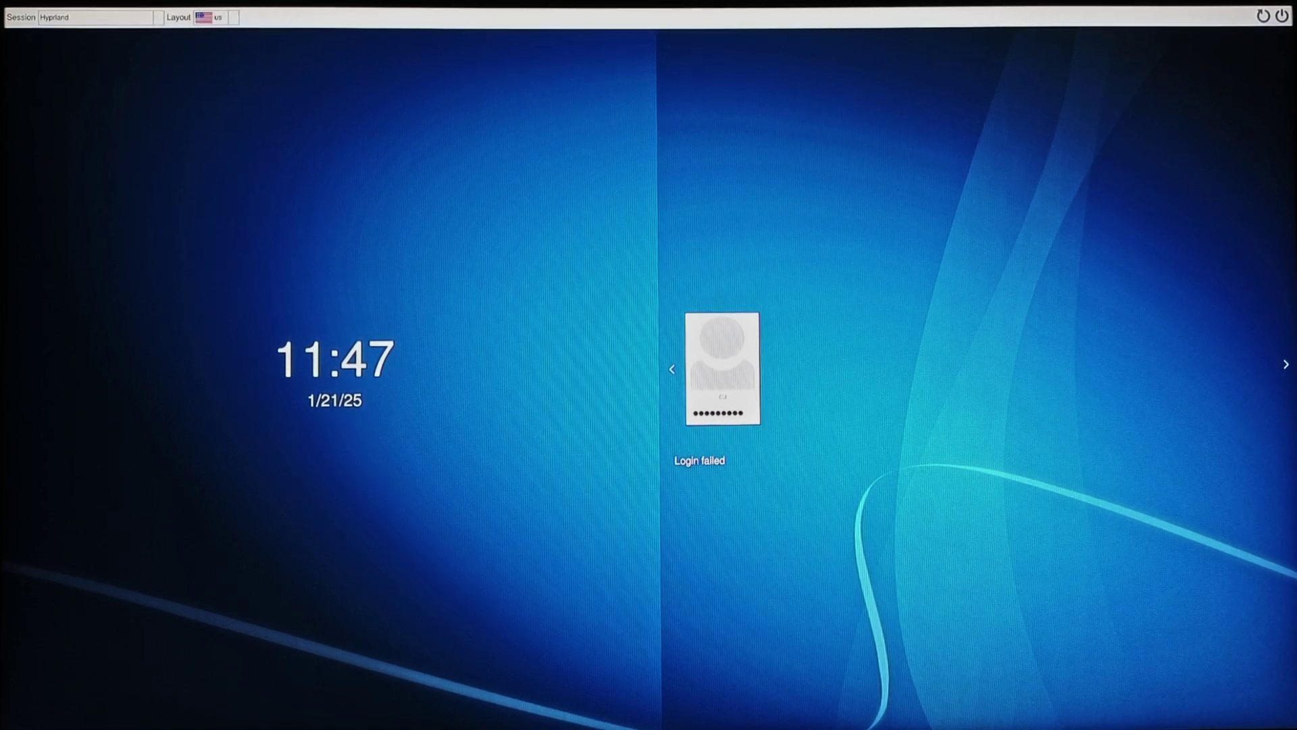
pyautogui.press('Return')
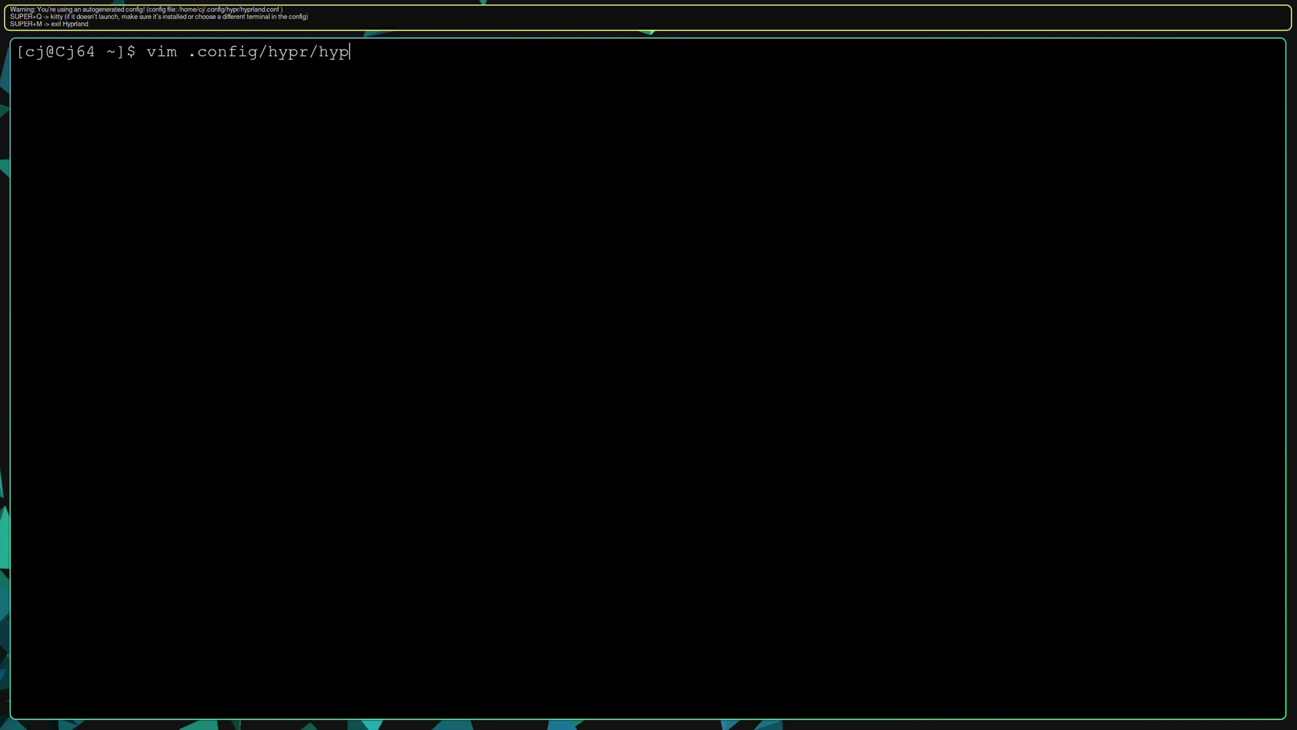
# Step: In vim, change the final 'auto' on hyprland.conf's monitor line to 2 and save with :wq
pyautogui.write('onf')
pyautogui.press('Return')
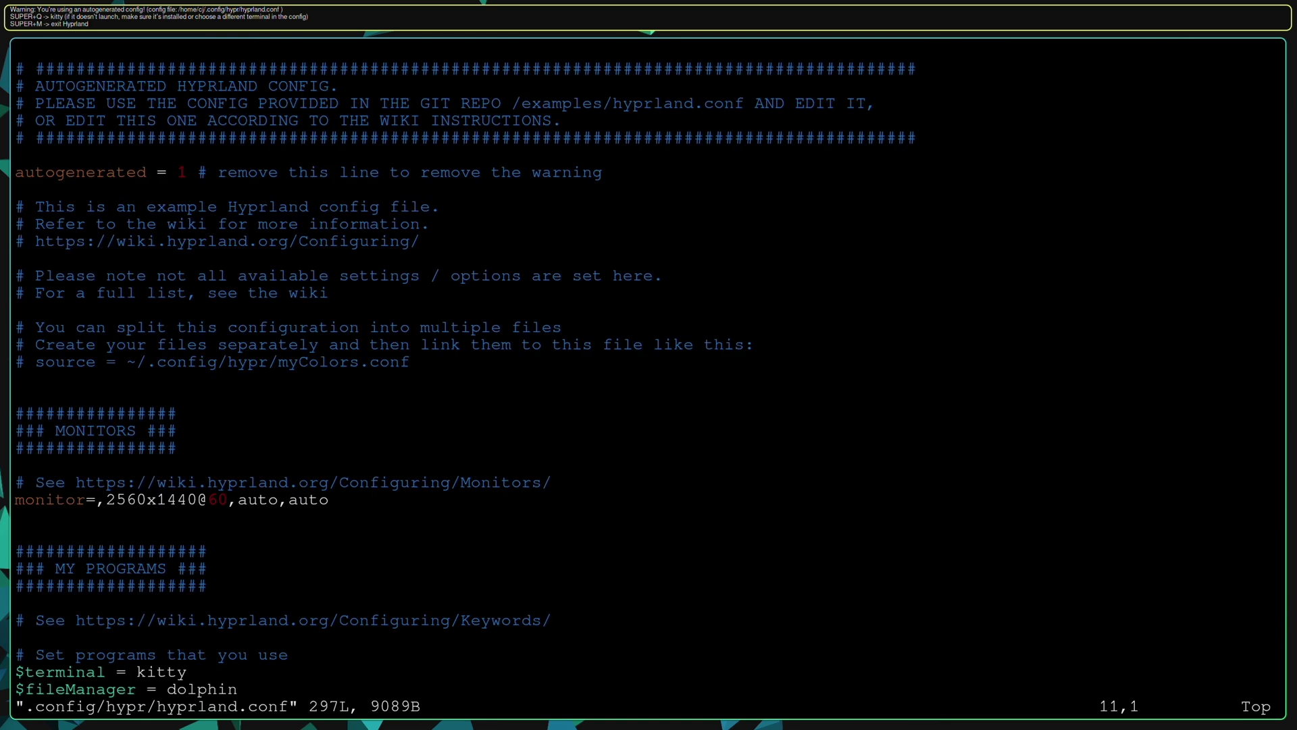
pyautogui.press('2')
pyautogui.press('7')
pyautogui.hotkey('shift', 'g')
pyautogui.hotkey('shift', 'a')
pyautogui.press('BackSpace')
pyautogui.press('BackSpace')
pyautogui.press('BackSpace')
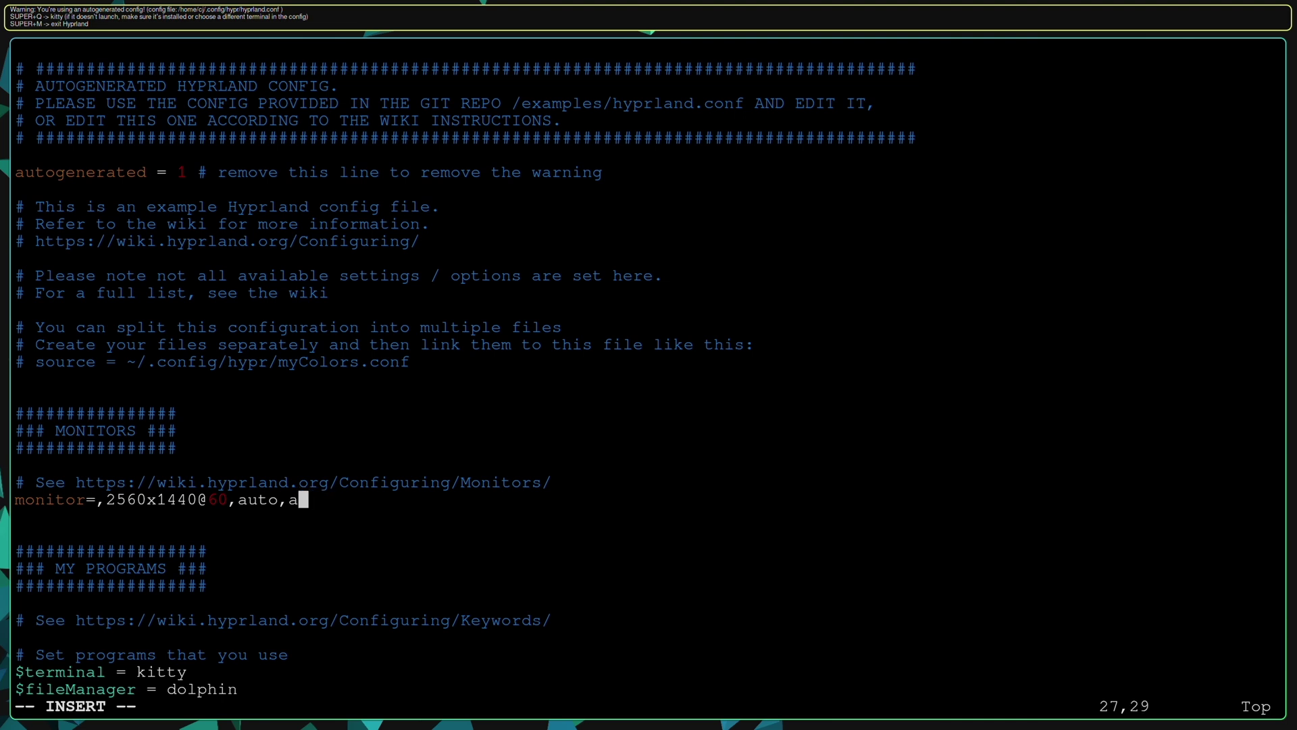
pyautogui.press('BackSpace')
pyautogui.write('2')
pyautogui.press('Escape')
pyautogui.write(':wq')
pyautogui.press('Return')
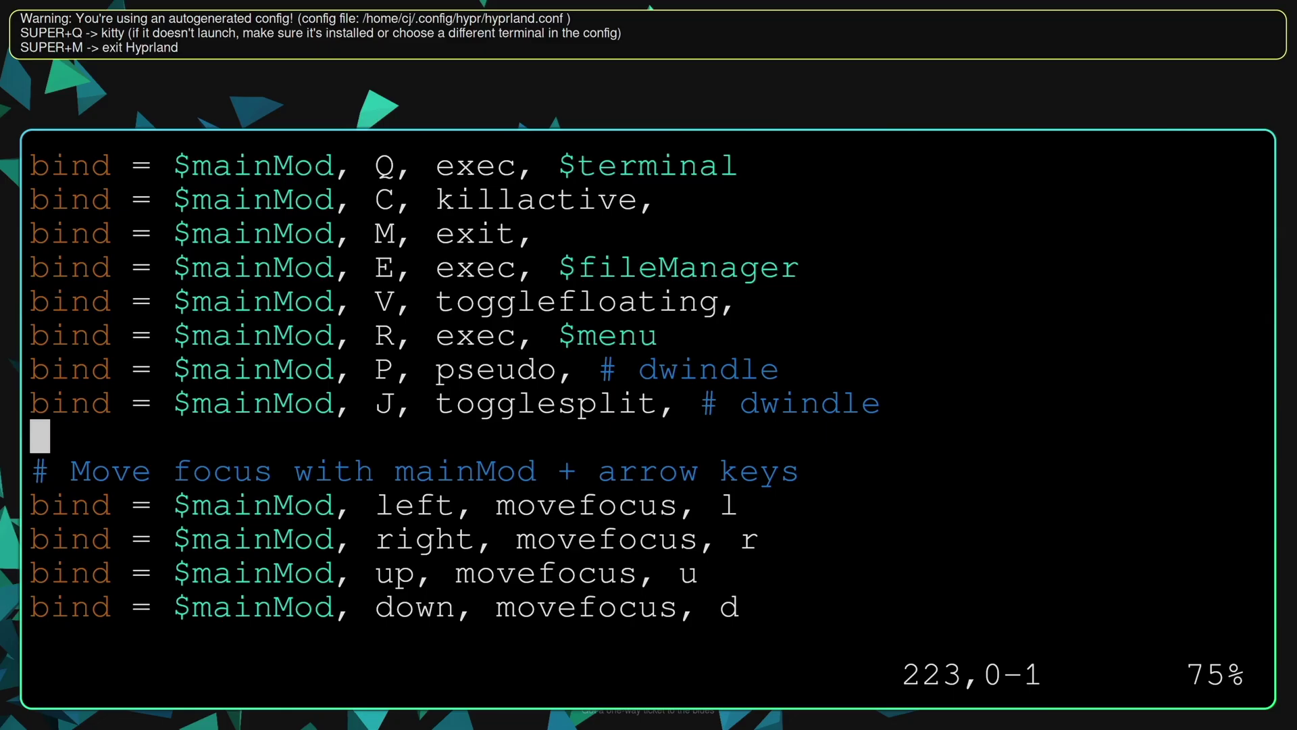
# Step: Change the left and right words in the movefocus binds to h and l
pyautogui.press('j')
pyautogui.press('j')
pyautogui.press('l')
pyautogui.press('l')
pyautogui.write('l')
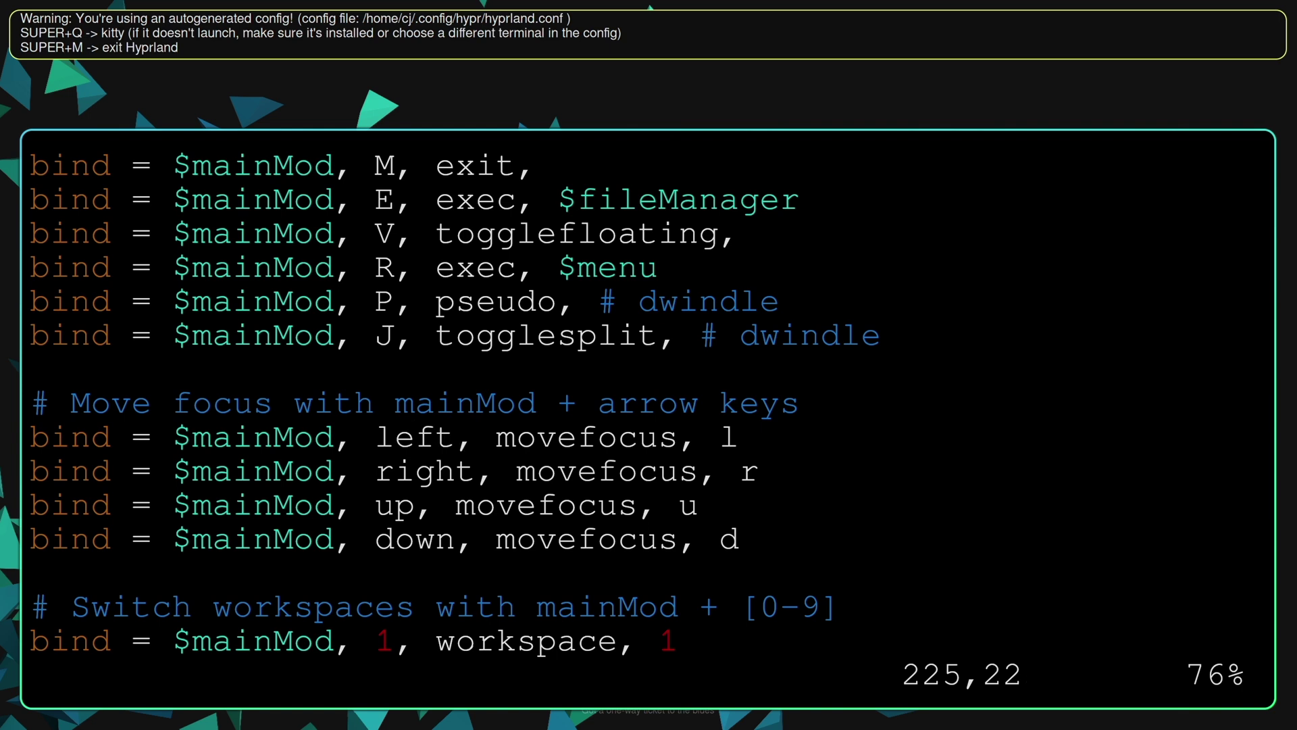
pyautogui.write('cbh')
pyautogui.press('Escape')
# Step: Change the up and down movefocus binds to k and j
pyautogui.press('j')
pyautogui.press('e')
pyautogui.press('a')
pyautogui.press('BackSpace')
pyautogui.press('BackSpace')
pyautogui.press('BackSpace')
pyautogui.press('BackSpace')
pyautogui.press('BackSpace')
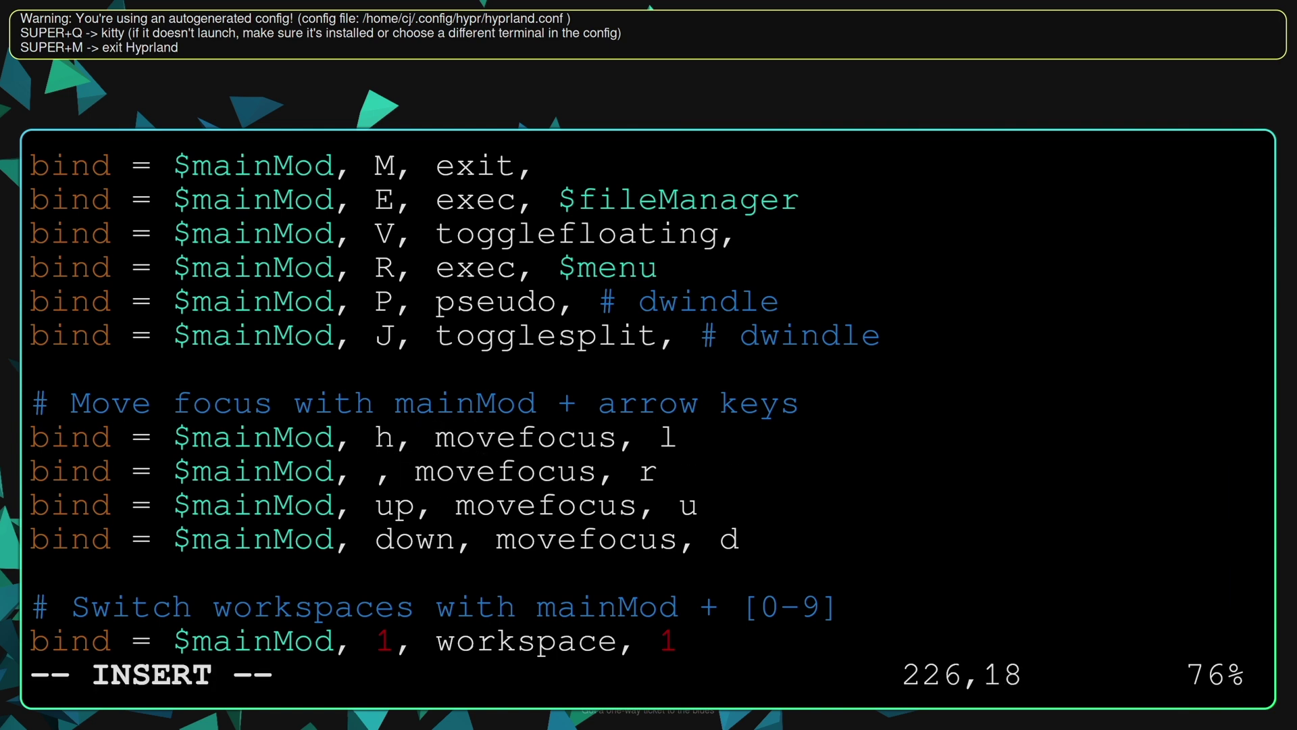
pyautogui.write('l')
pyautogui.press('Escape')
pyautogui.press('j')
pyautogui.press('e')
pyautogui.press('a')
pyautogui.press('BackSpace')
pyautogui.press('BackSpace')
pyautogui.write('k')
pyautogui.press('Escape')
pyautogui.press('j')
pyautogui.press('l')
pyautogui.press('l')
pyautogui.press('i')
pyautogui.press('BackSpace')
pyautogui.press('BackSpace')
pyautogui.press('Delete')
pyautogui.press('Delete')
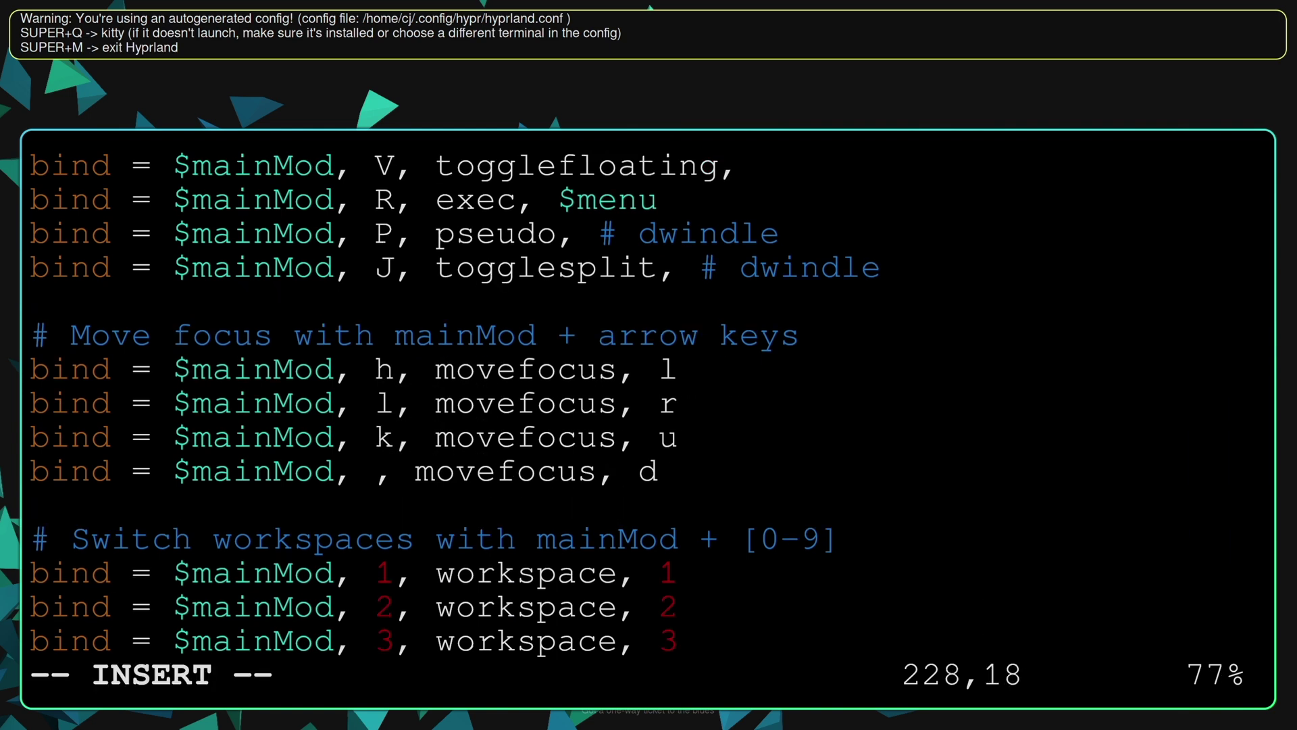
pyautogui.write('j')
# Step: Comment out the autogenerated warning line with '#' and save hyprland.conf with :wq
pyautogui.press('Up')
pyautogui.press('Up')
pyautogui.press('Up')
pyautogui.press('Up')
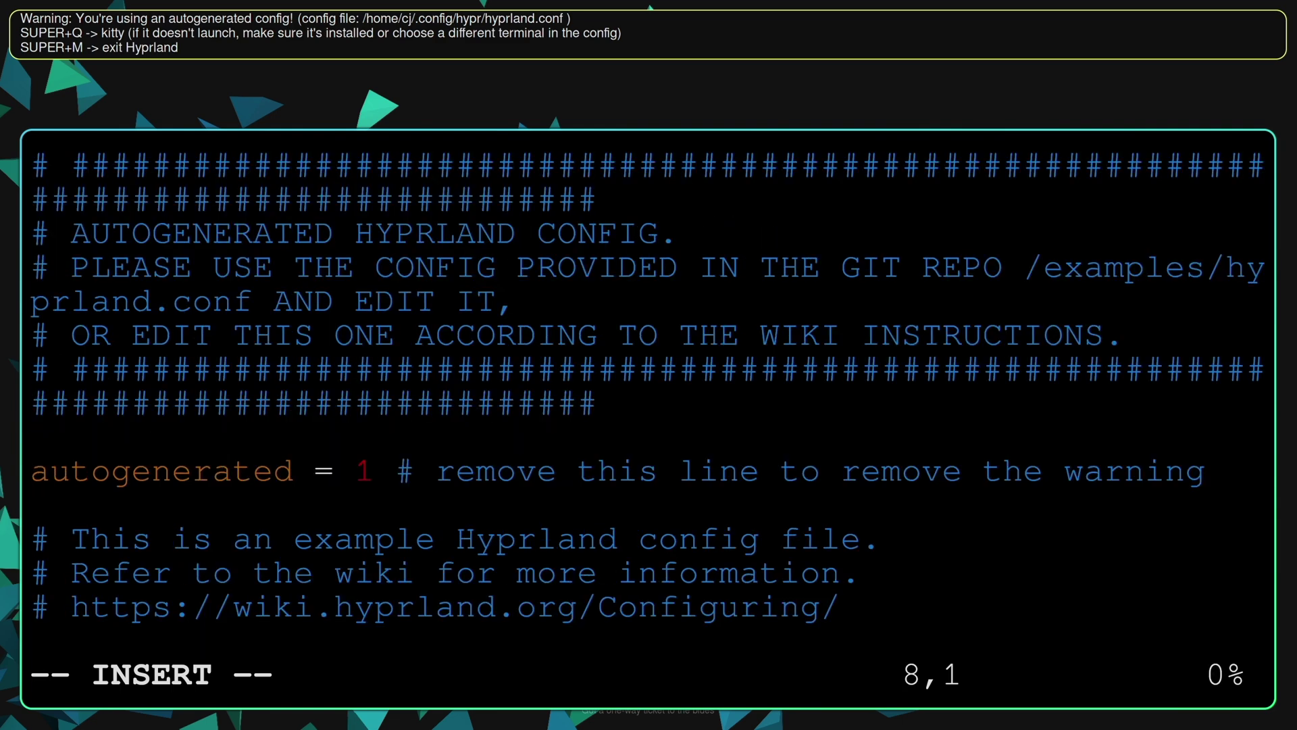
pyautogui.write('#')
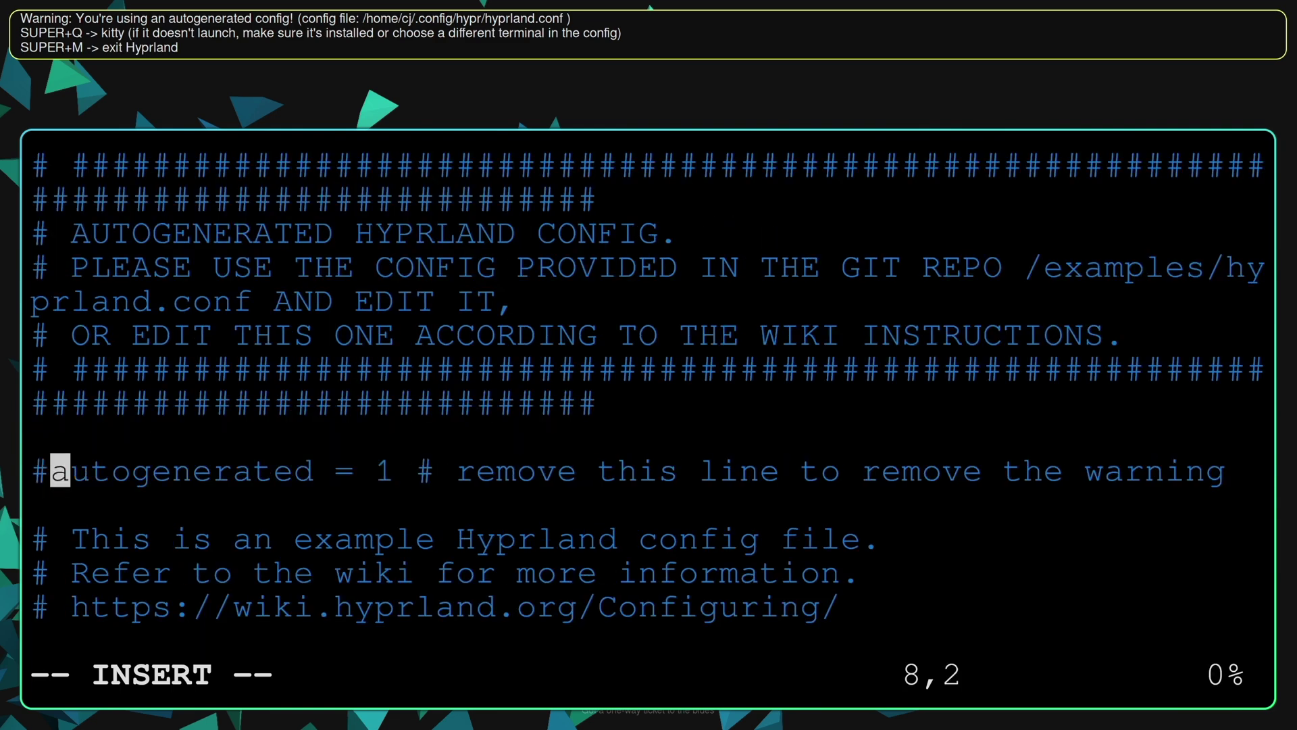
pyautogui.press('Escape')
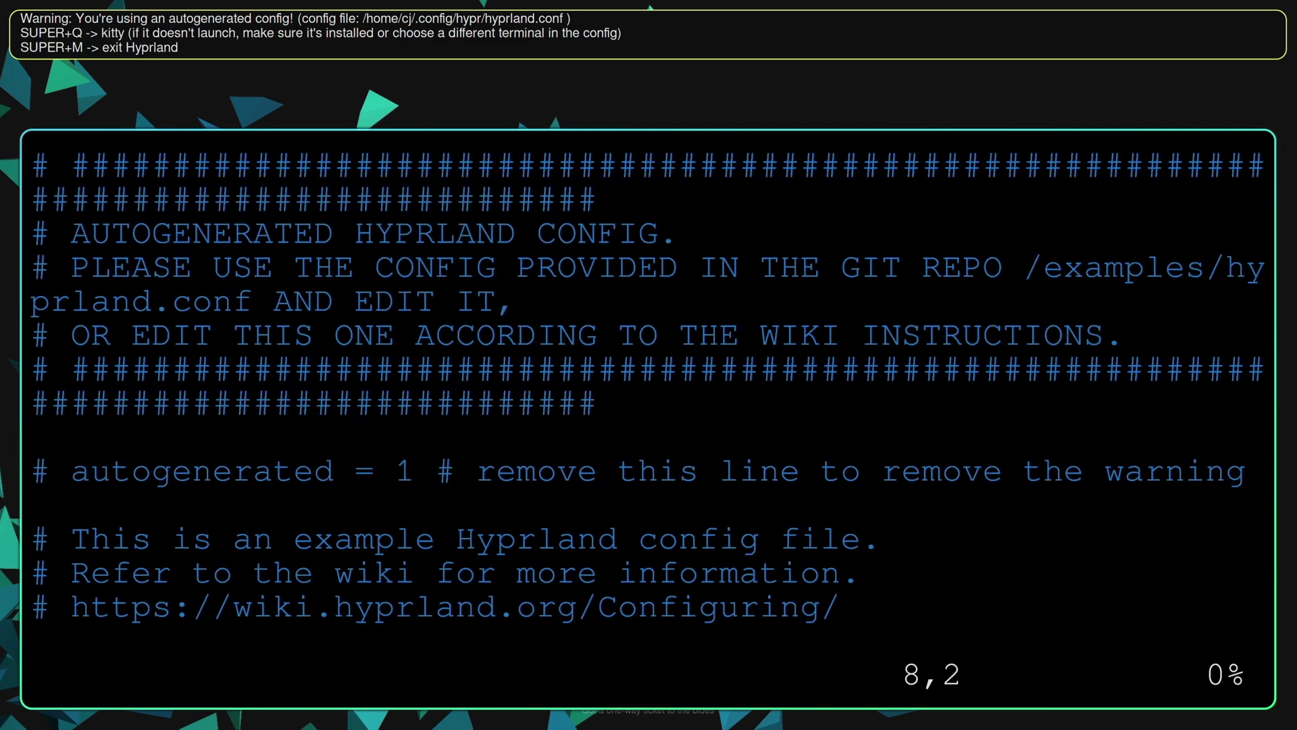
pyautogui.write(':wq')
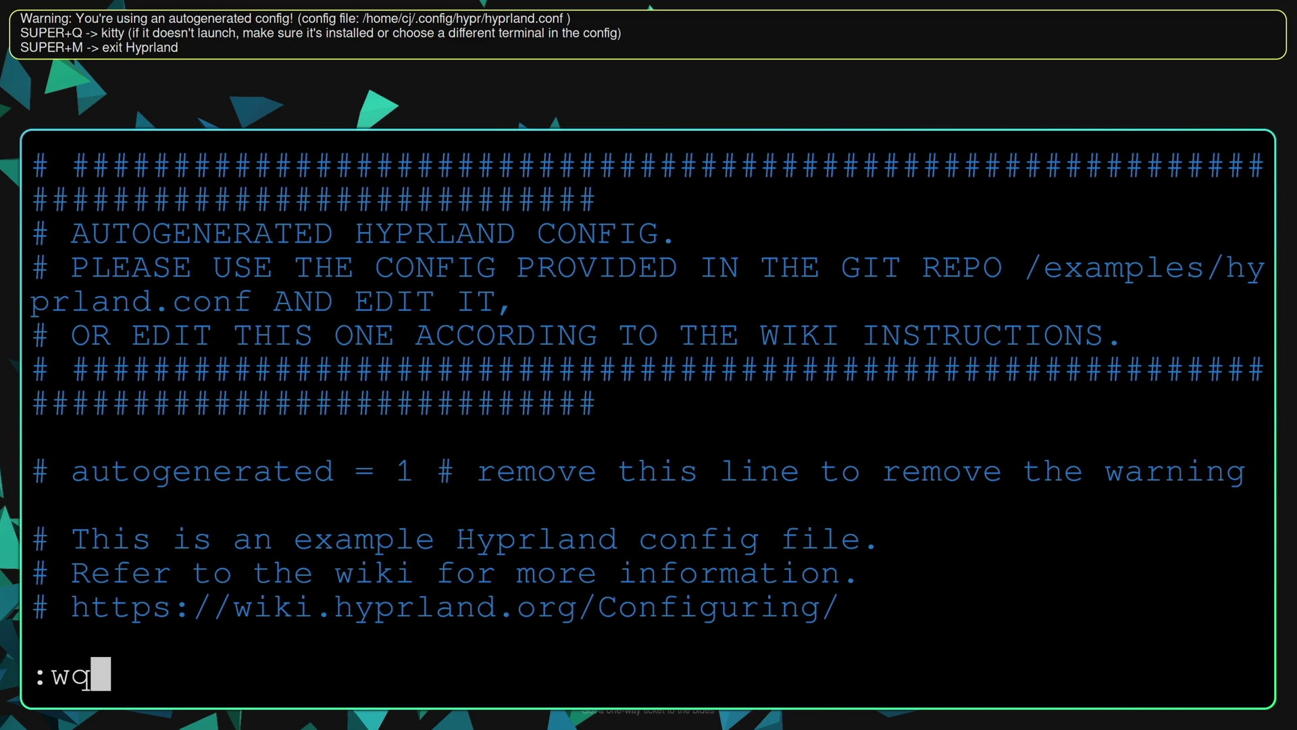
pyautogui.press('Return')
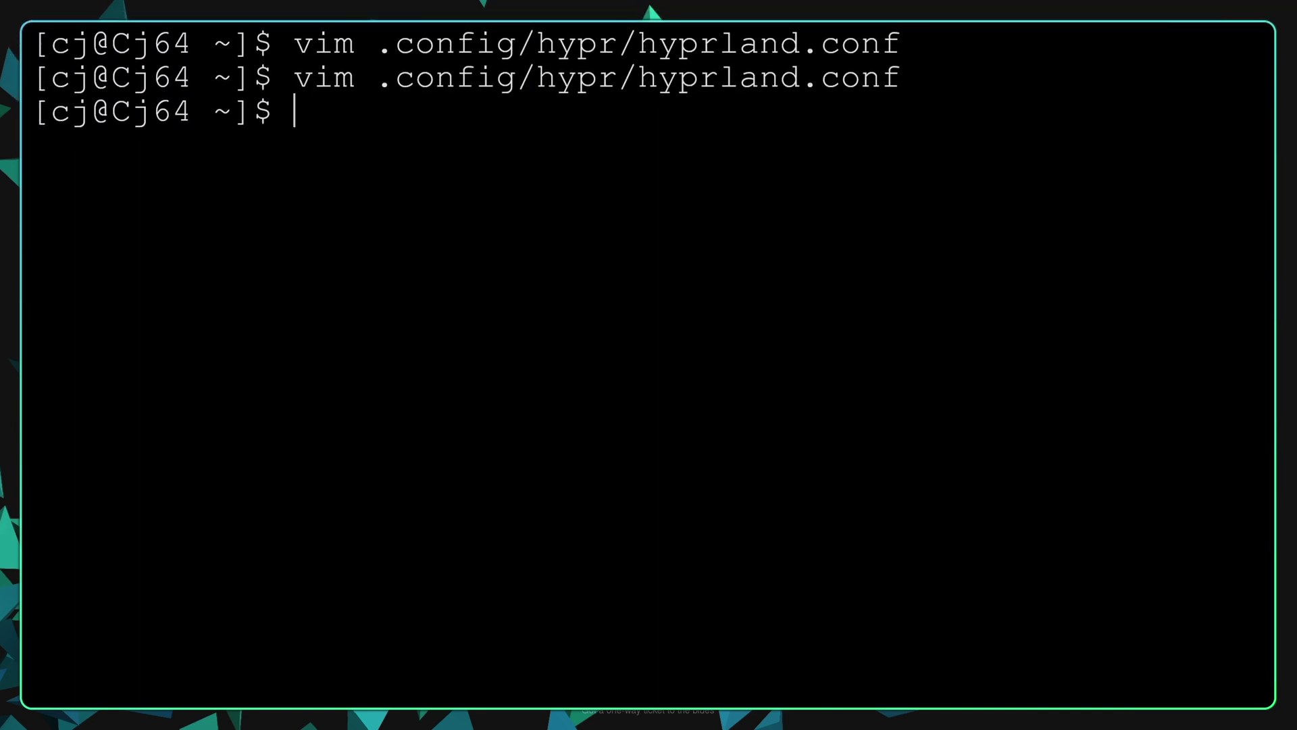
# Step: Open extra terminal tiles, swap their positions, and focus the top-middle terminal
pyautogui.press('super+r')
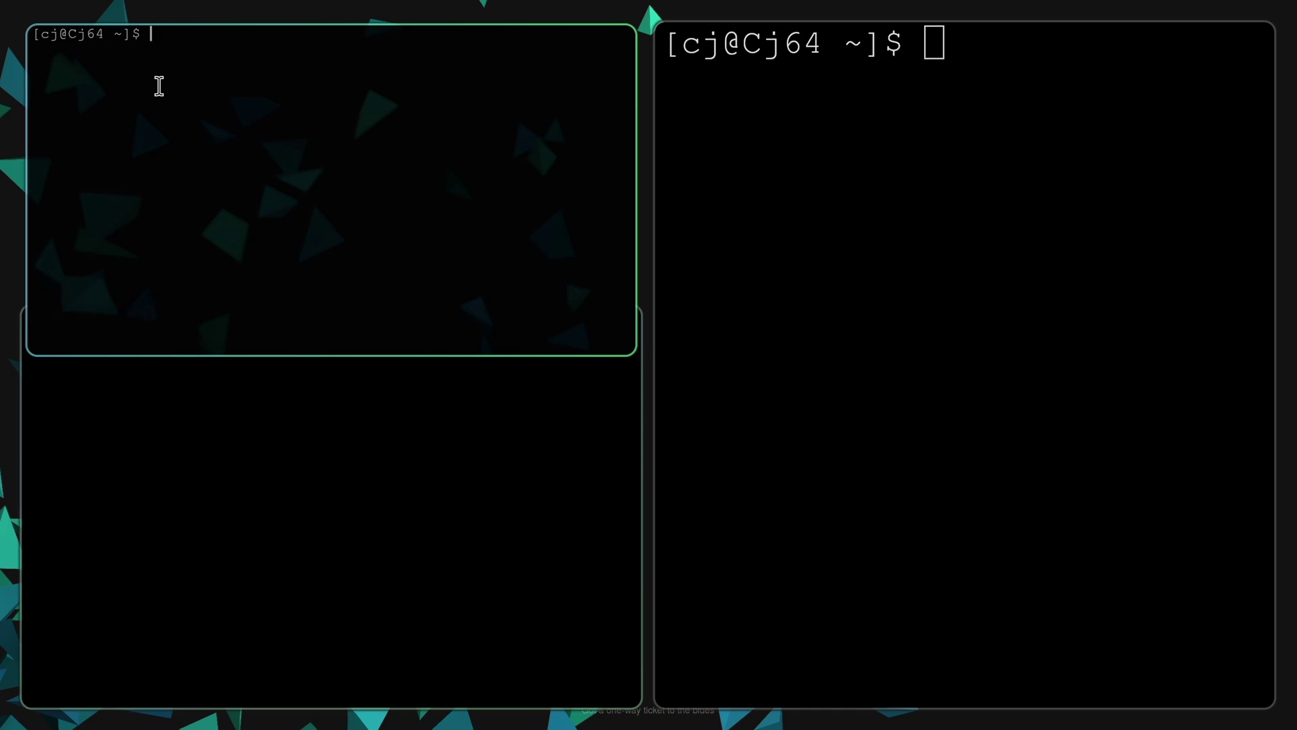
pyautogui.press('super+q')
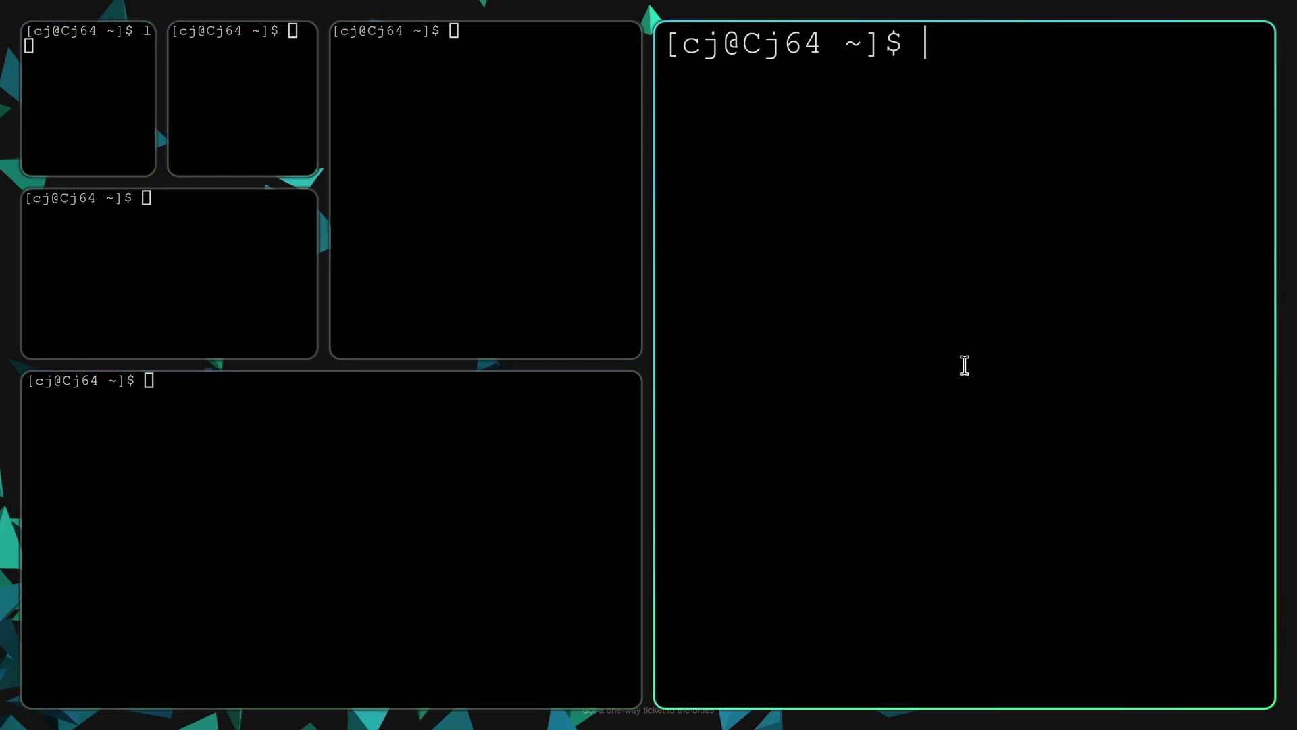
pyautogui.press('super+shift+Down')
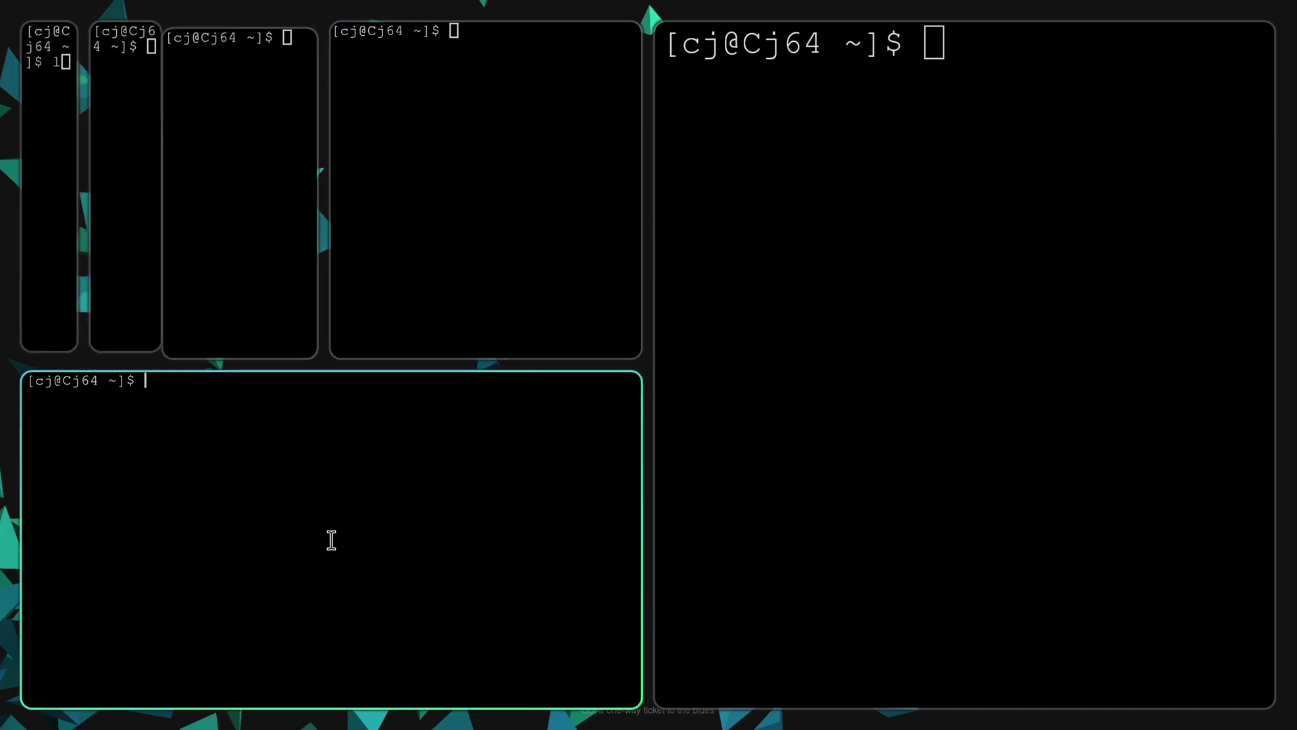
pyautogui.press('super+shift+Up')
pyautogui.press('super+Right')
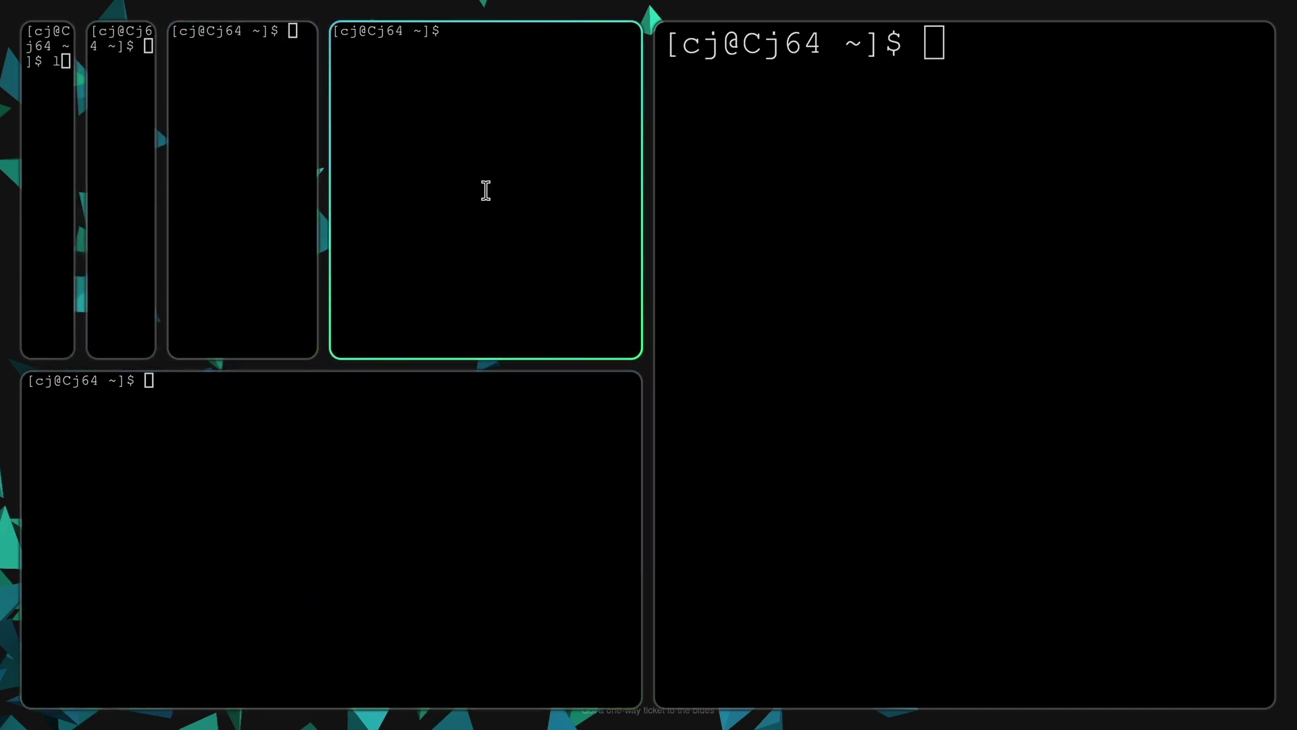
# Step: Switch through workspaces 2, 1 and 3, then close the extra terminals
pyautogui.press('super+2')
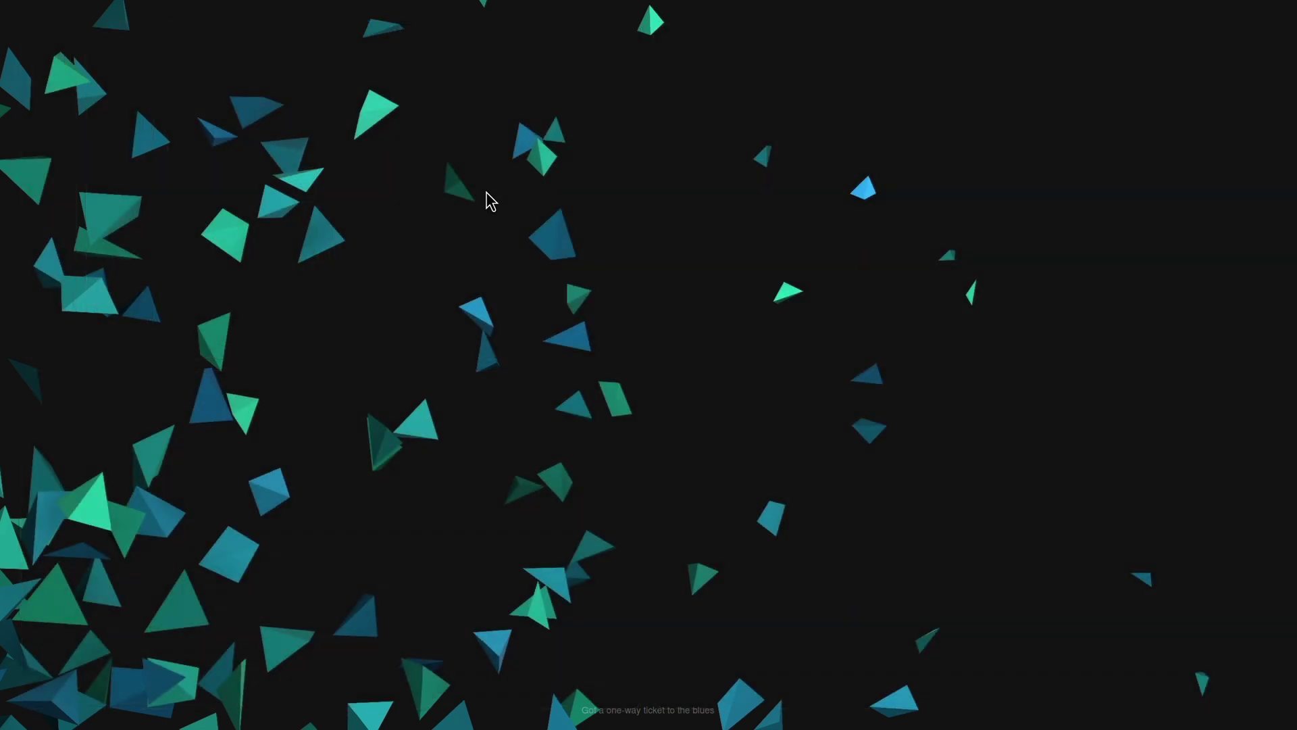
pyautogui.press('super+1')
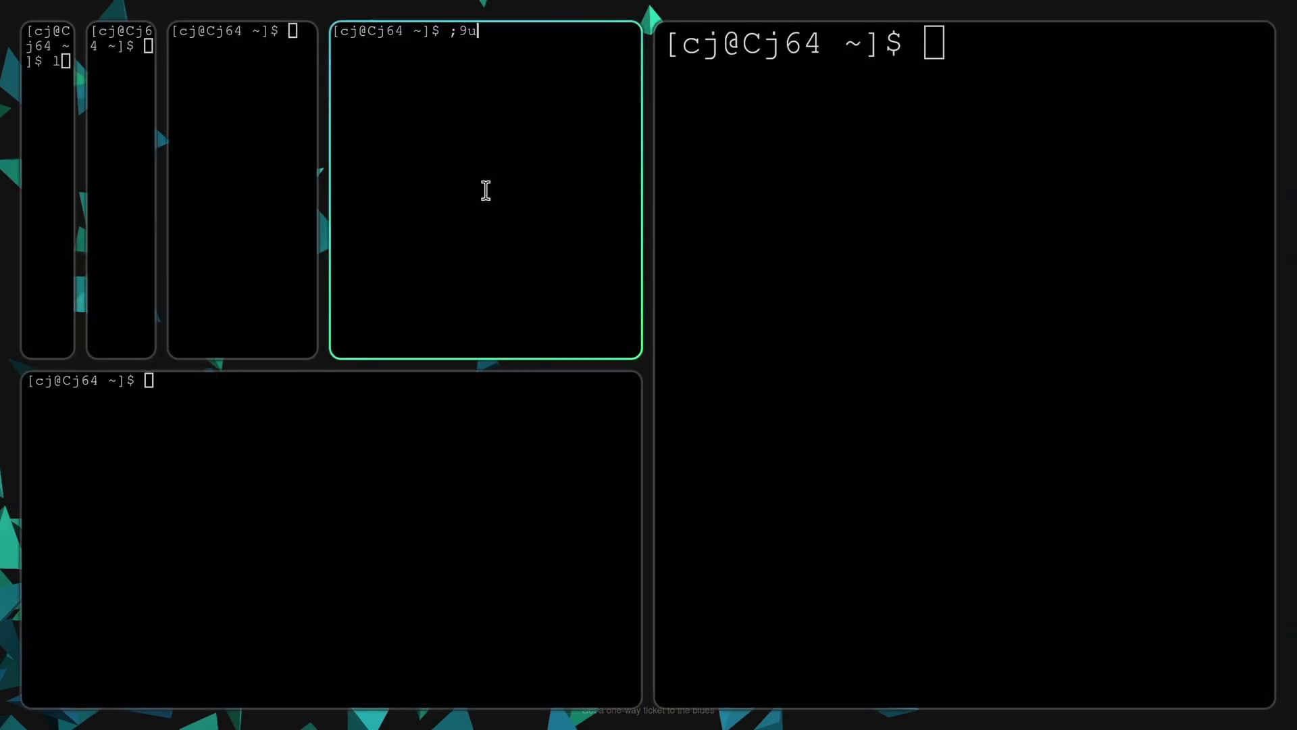
pyautogui.press('super+3')
pyautogui.hotkey('ctrl', 'u')
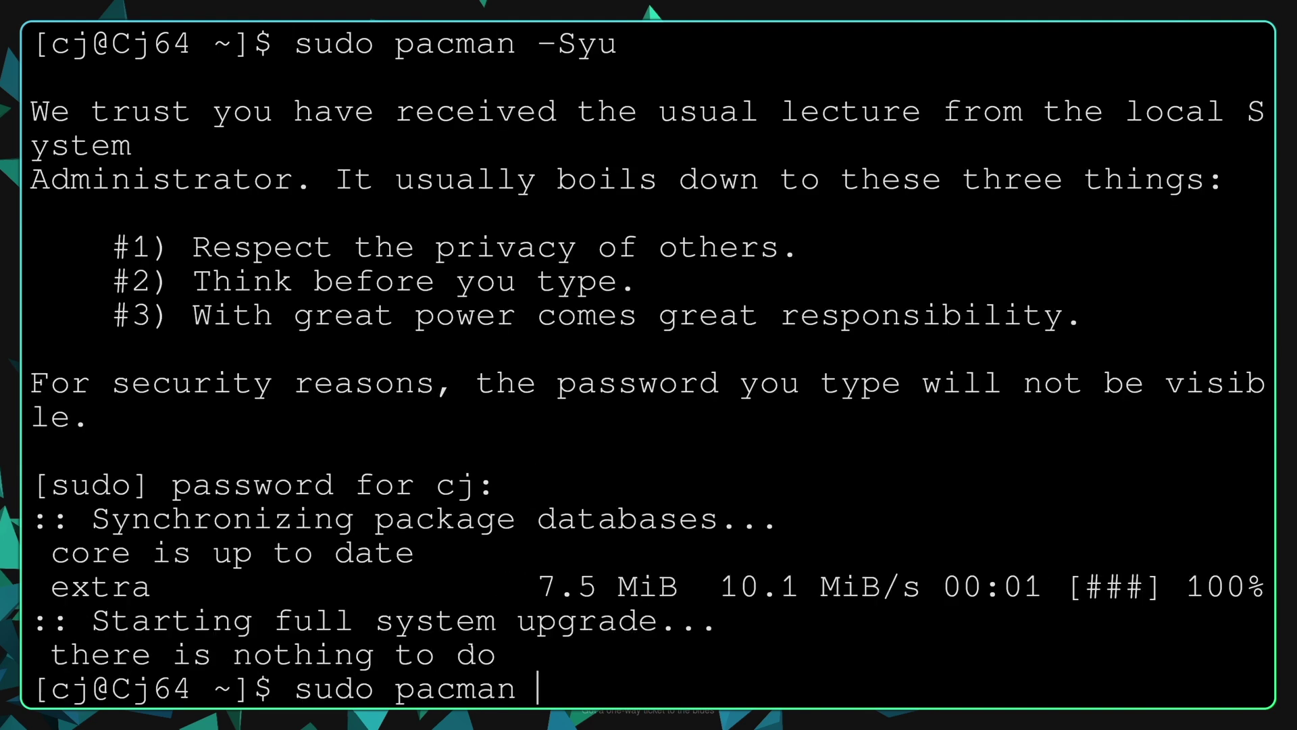
# Step: Install waybar, base-devel and git with sudo pacman -S
pyautogui.write('-S waybar')
pyautogui.press('Return')
pyautogui.press('Return')
pyautogui.write('sudo pacman -s')
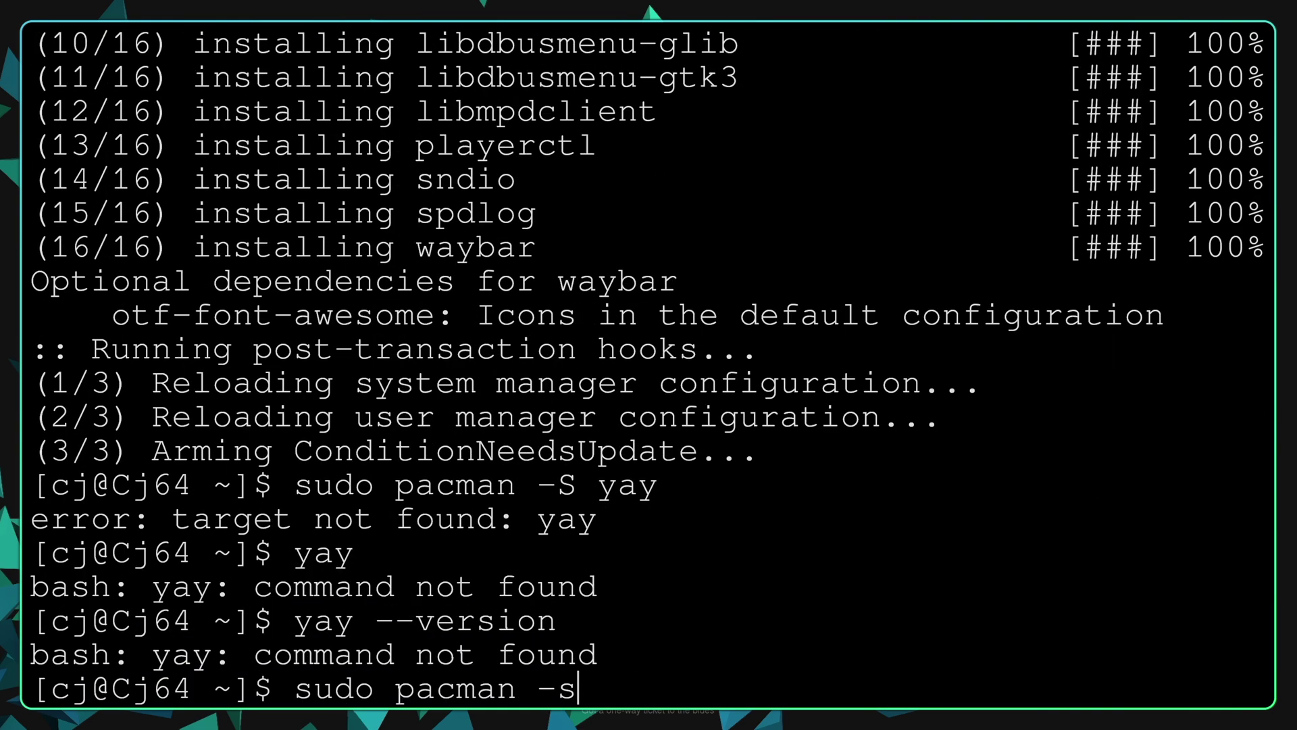
pyautogui.press('BackSpace')
pyautogui.write('S base-devel git')
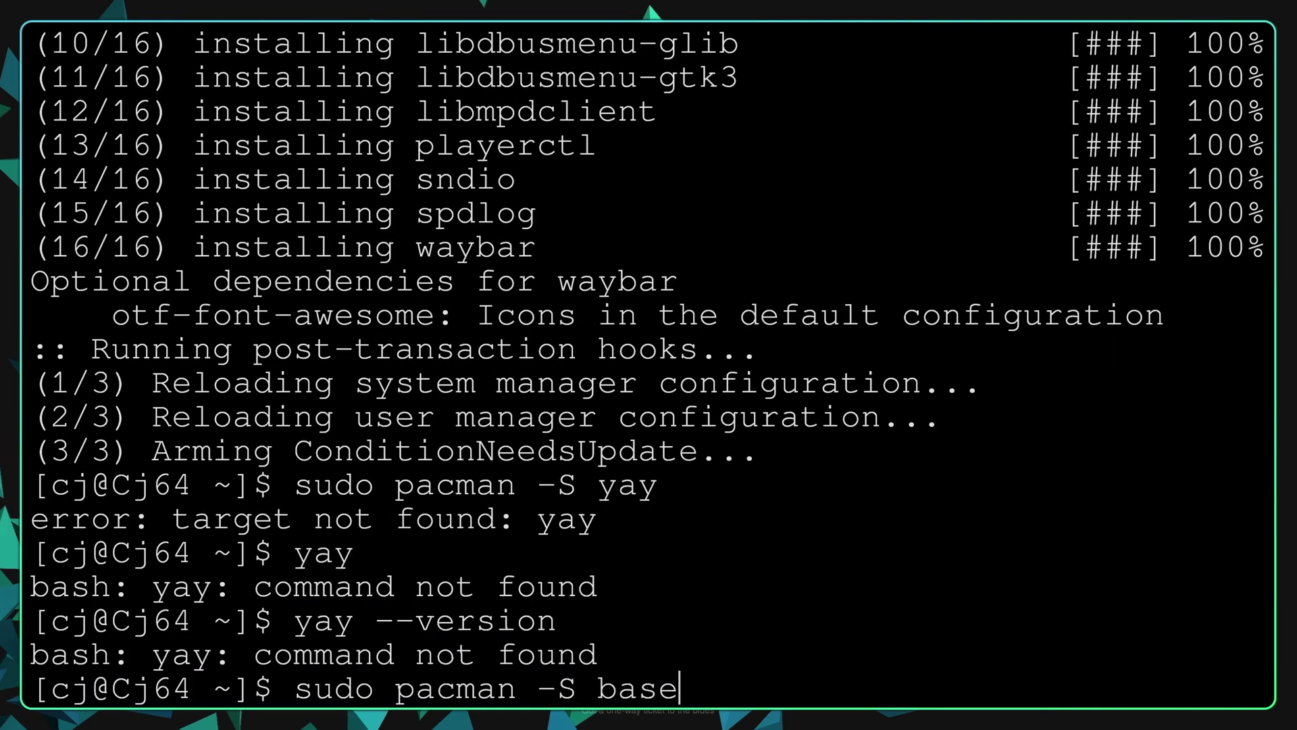
pyautogui.press('Return')
pyautogui.write('y')
pyautogui.press('Return')
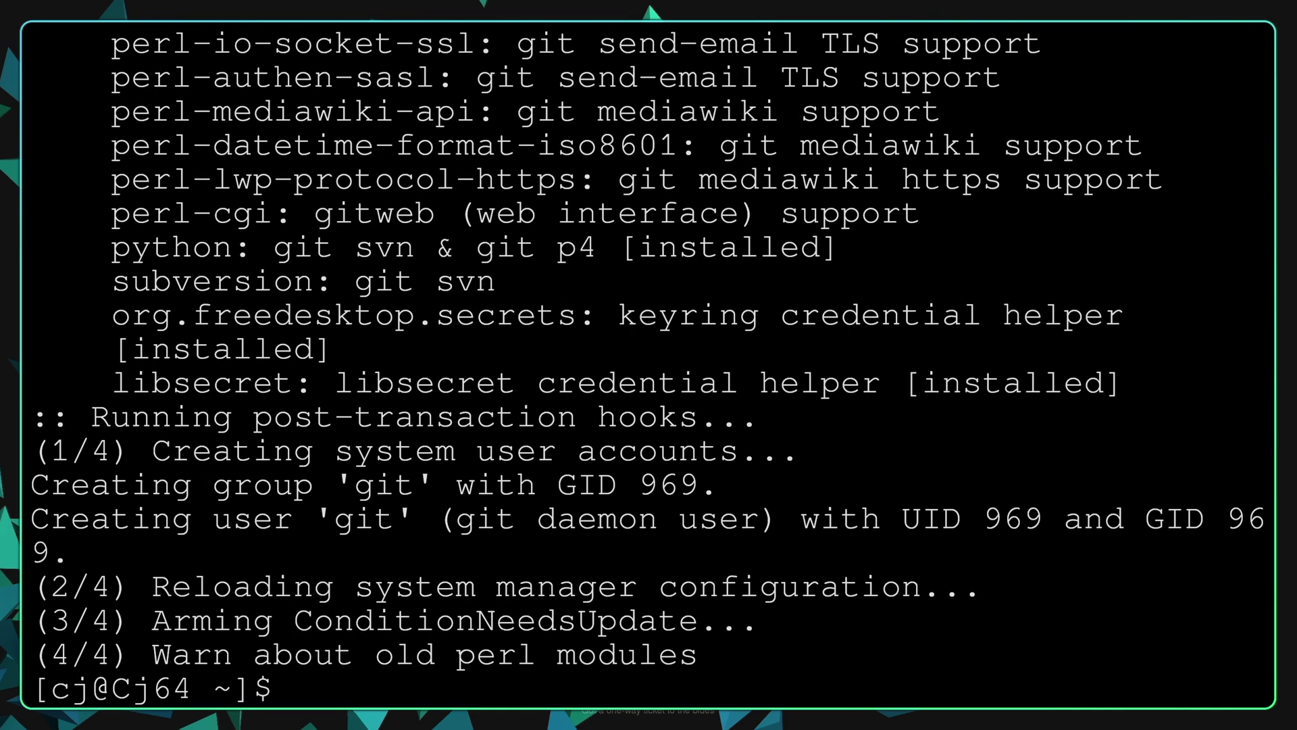
pyautogui.write('git clone https://aur.archlinux.org/yay.git')
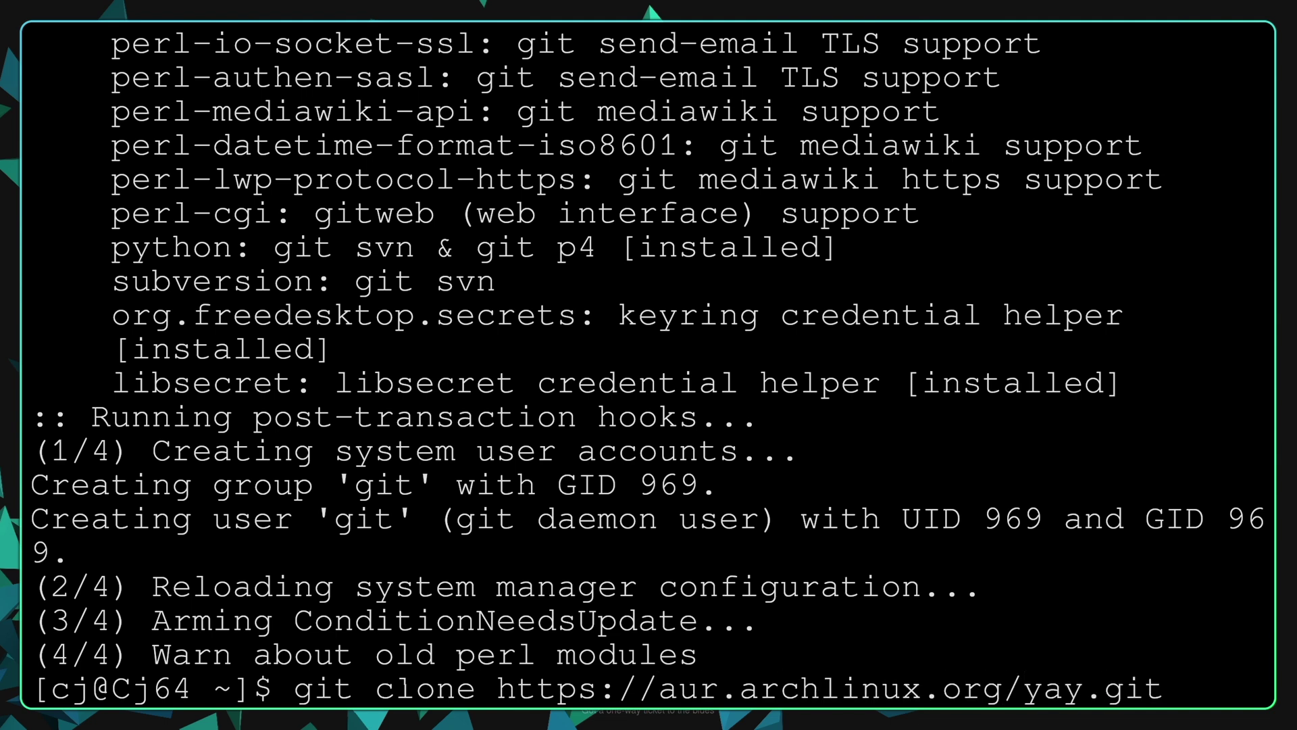
pyautogui.press('Return')
pyautogui.write('cd')
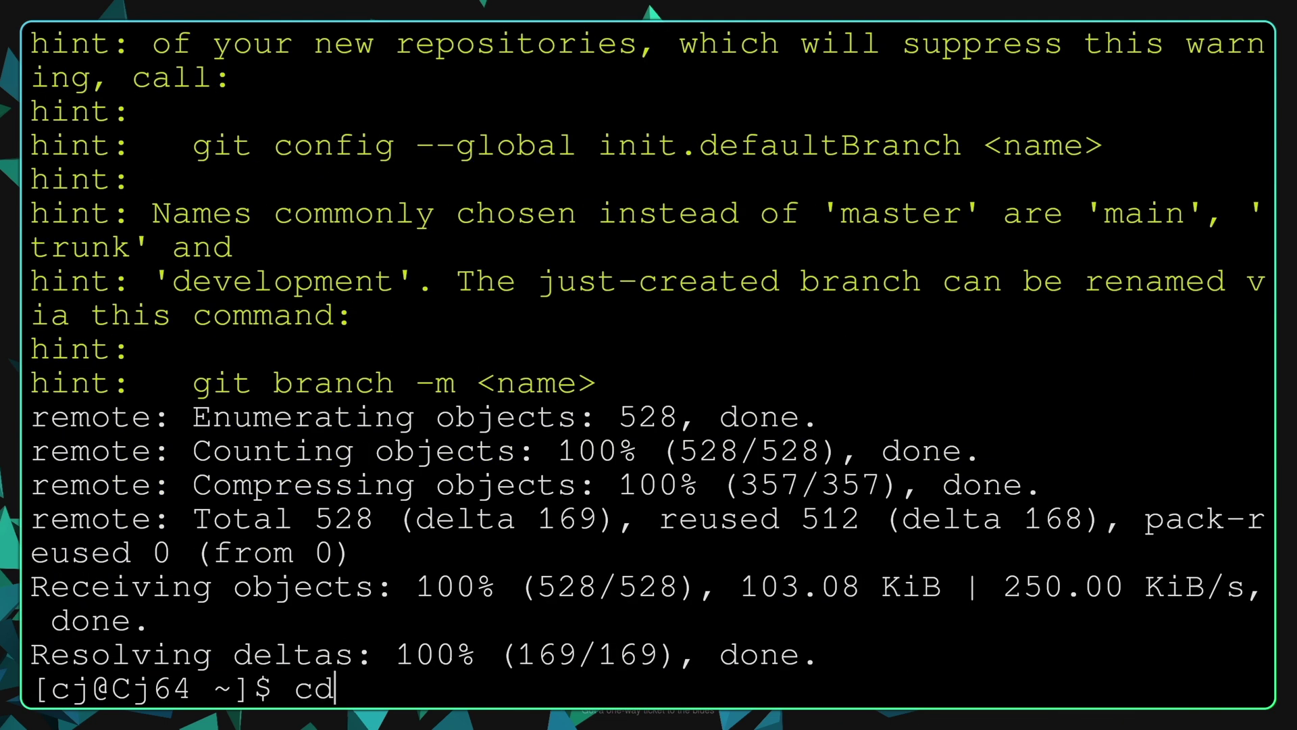
pyautogui.write(' yay')
pyautogui.press('Return')
# Step: Build and install yay with makepkg -si, then confirm it with yay --version
pyautogui.write('ls')
pyautogui.press('Return')
pyautogui.write('makepkg -si')
pyautogui.press('Return')
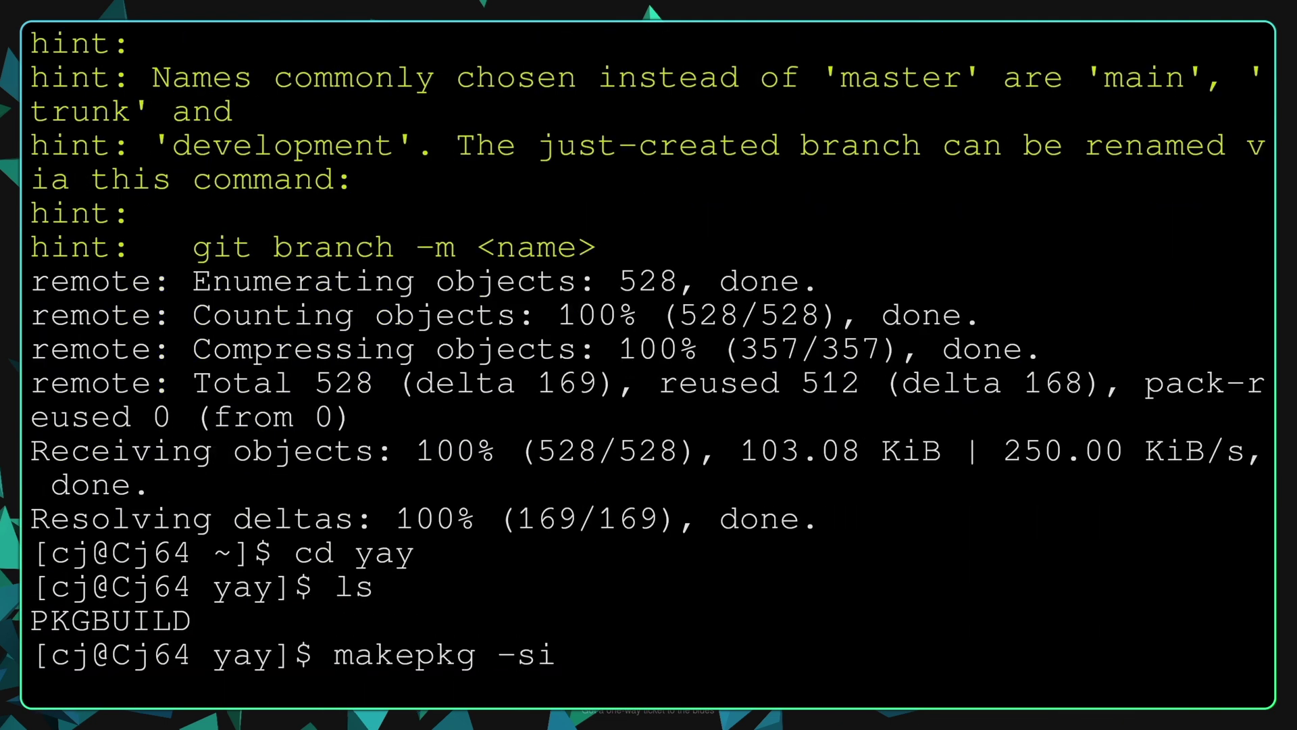
pyautogui.press('Return')
pyautogui.write('y')
pyautogui.press('Return')
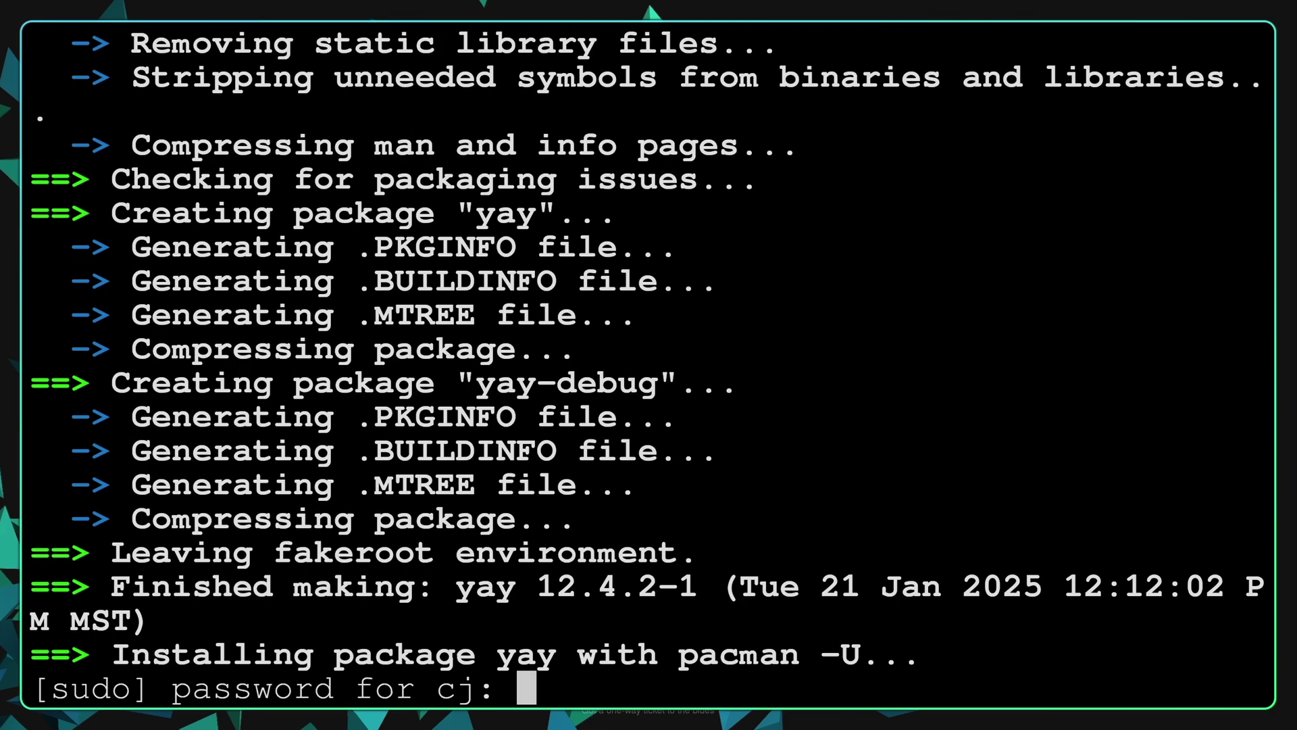
pyautogui.press('Return')
pyautogui.write('y')
pyautogui.press('Return')
pyautogui.write('yay --version')
pyautogui.press('Return')
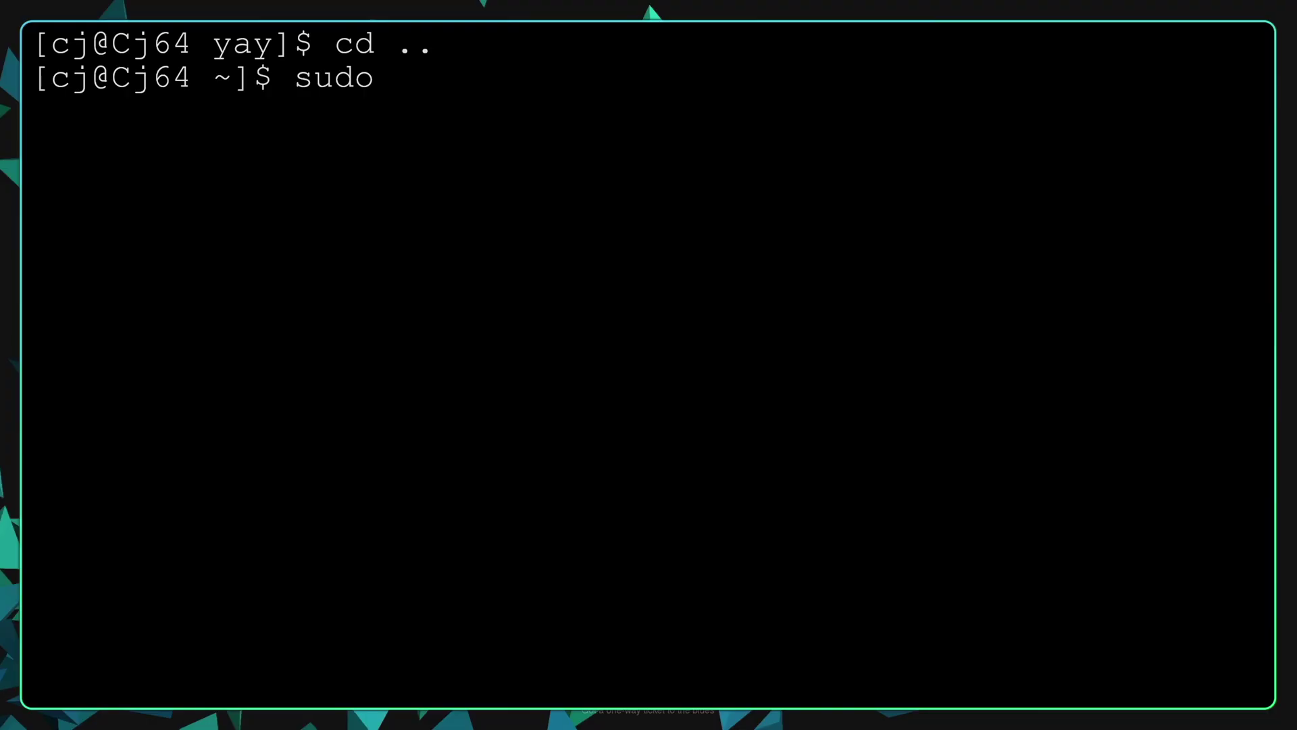
# Step: Install Firefox with pacman -S firefox
pyautogui.write('pacman -S firefox')
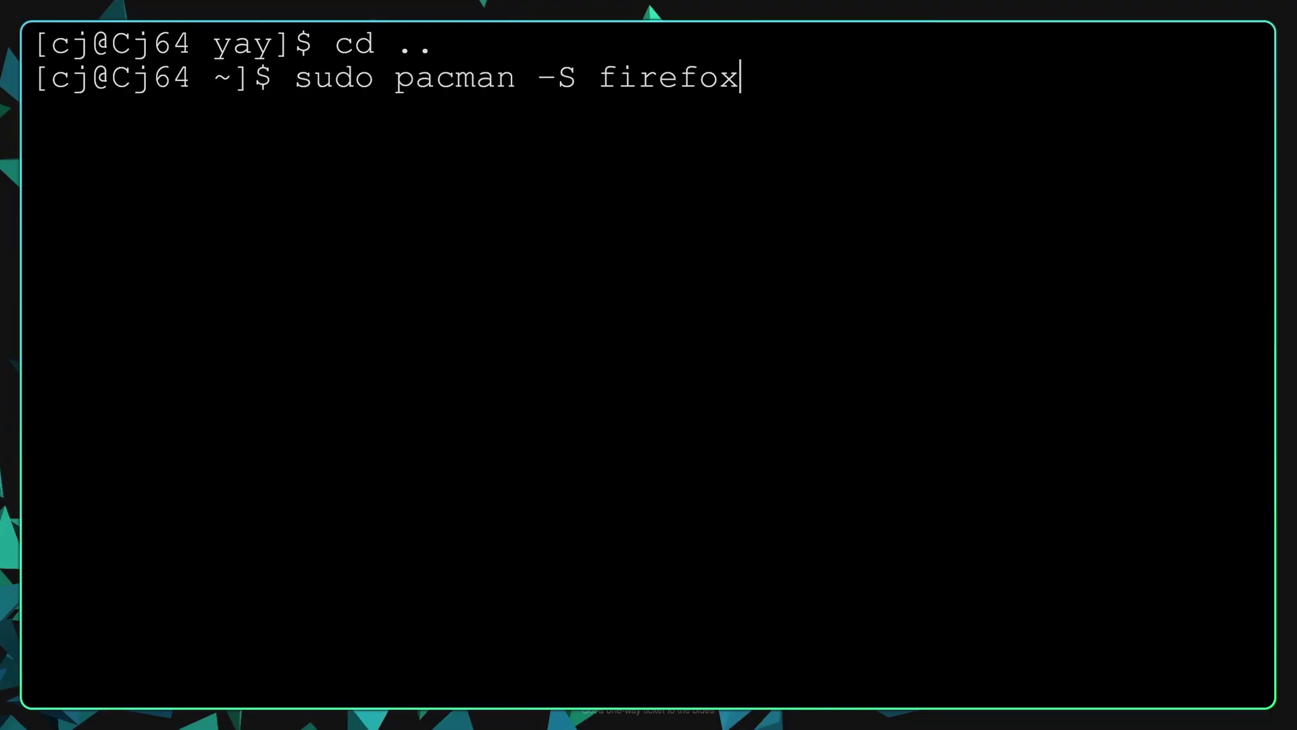
pyautogui.press('Return')
pyautogui.write('y')
pyautogui.press('Return')
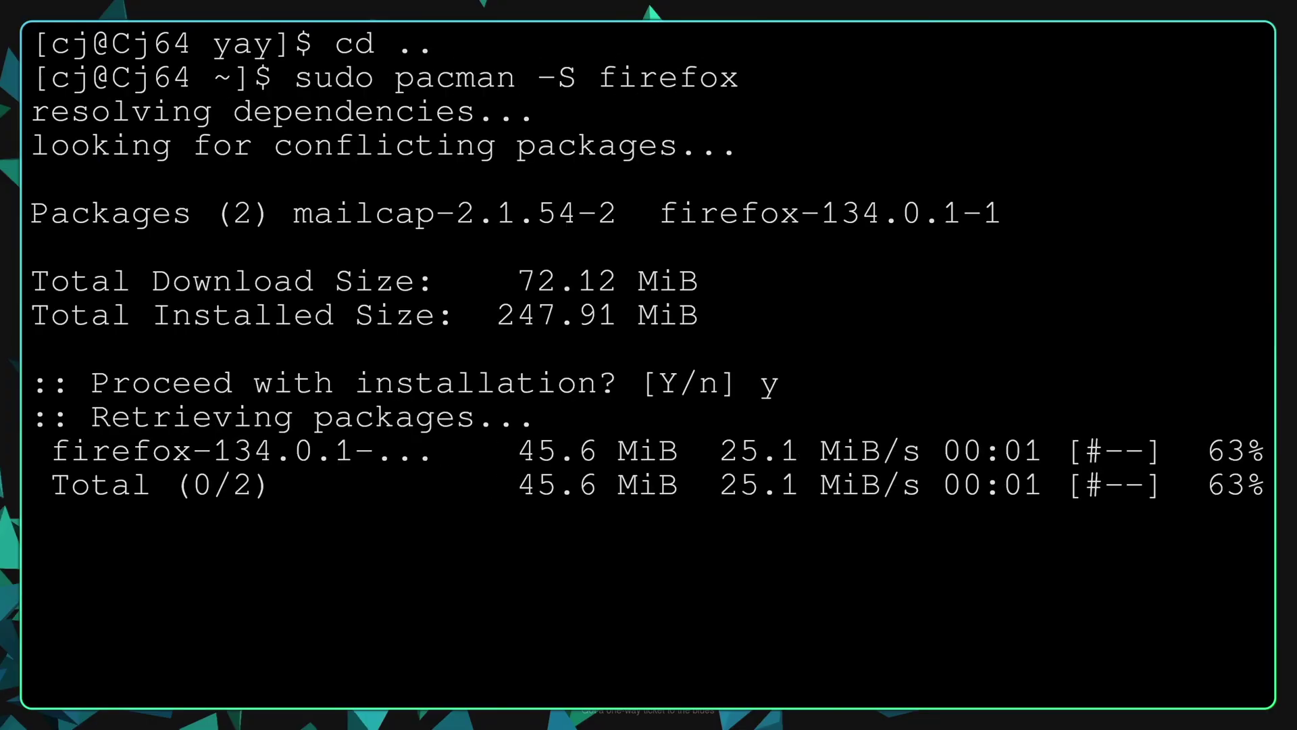
# Step: Launch Firefox from the launcher by searching 'fire'
pyautogui.press('super+d')
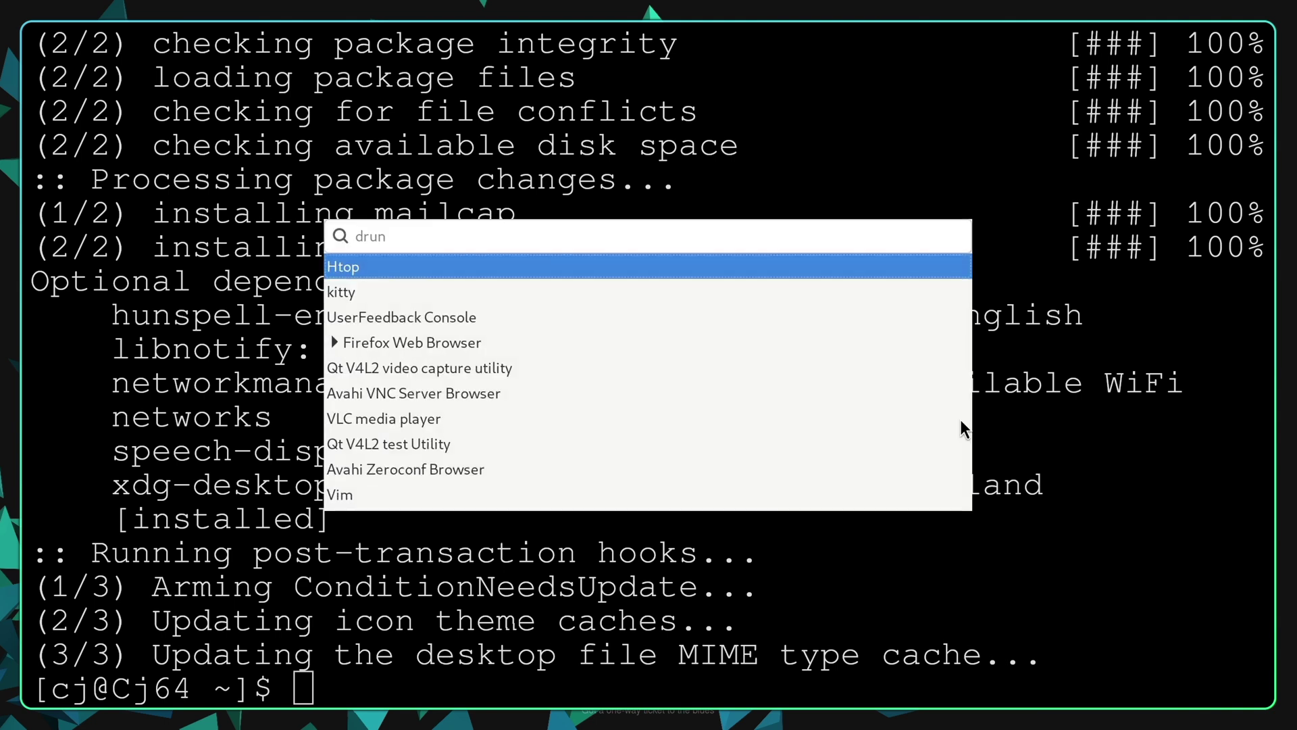
pyautogui.write('fire')
pyautogui.press('Return')
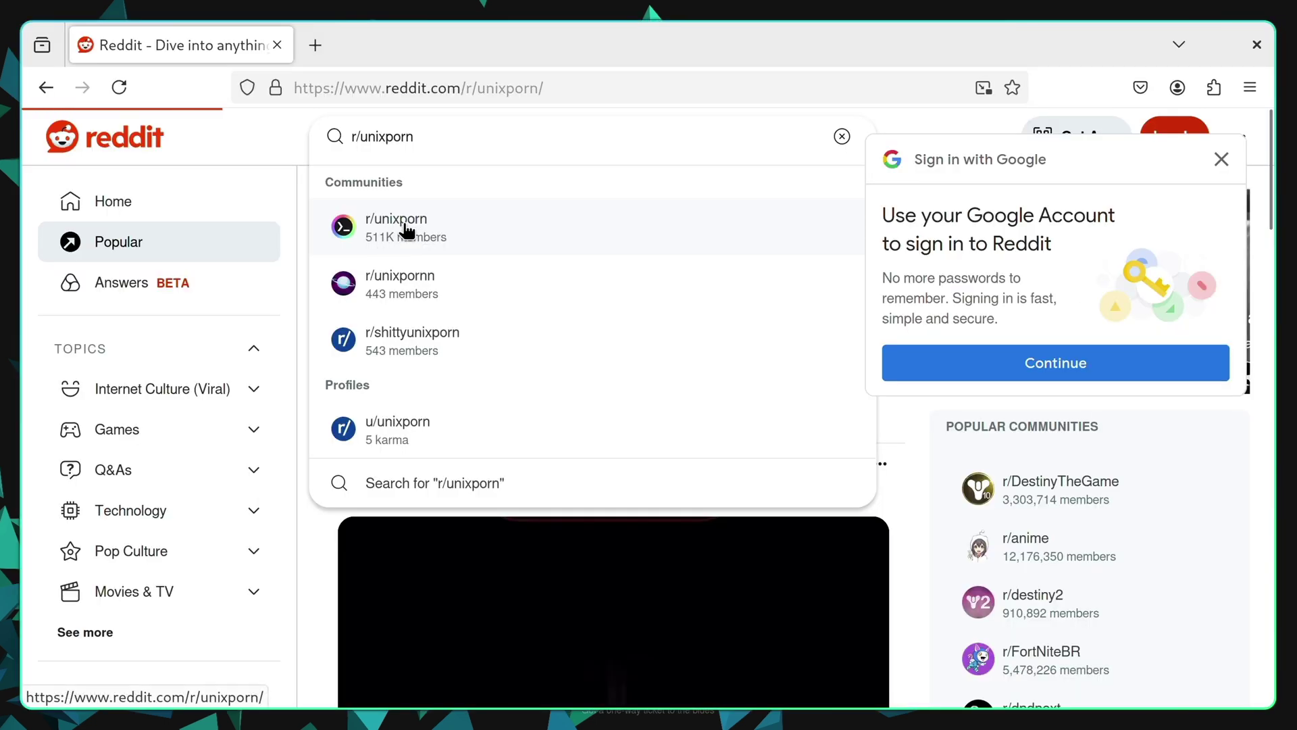
# Step: Go to r/unixporn, dismiss the Google sign-in popup, and browse down the posts
pyautogui.click(388, 230)
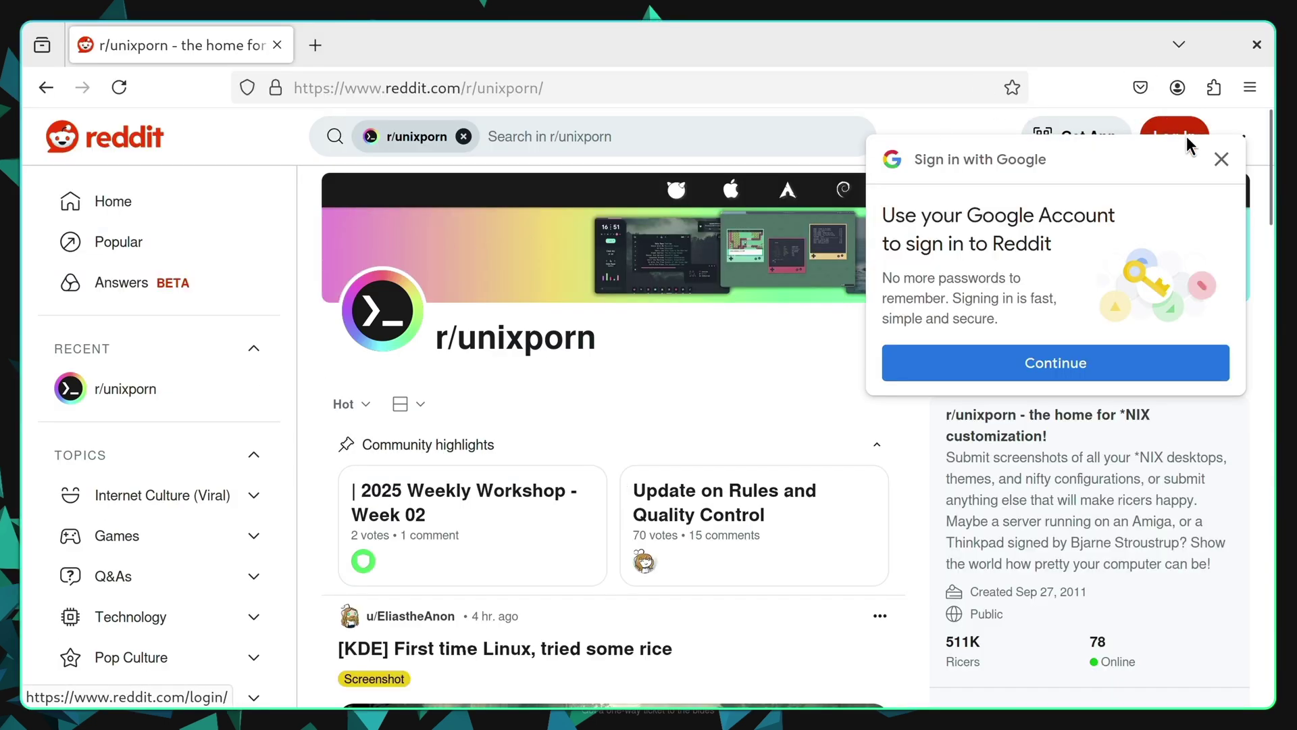
pyautogui.click(1221, 159)
pyautogui.scroll(-3, 813, 313)
pyautogui.scroll(-15, 814, 313)
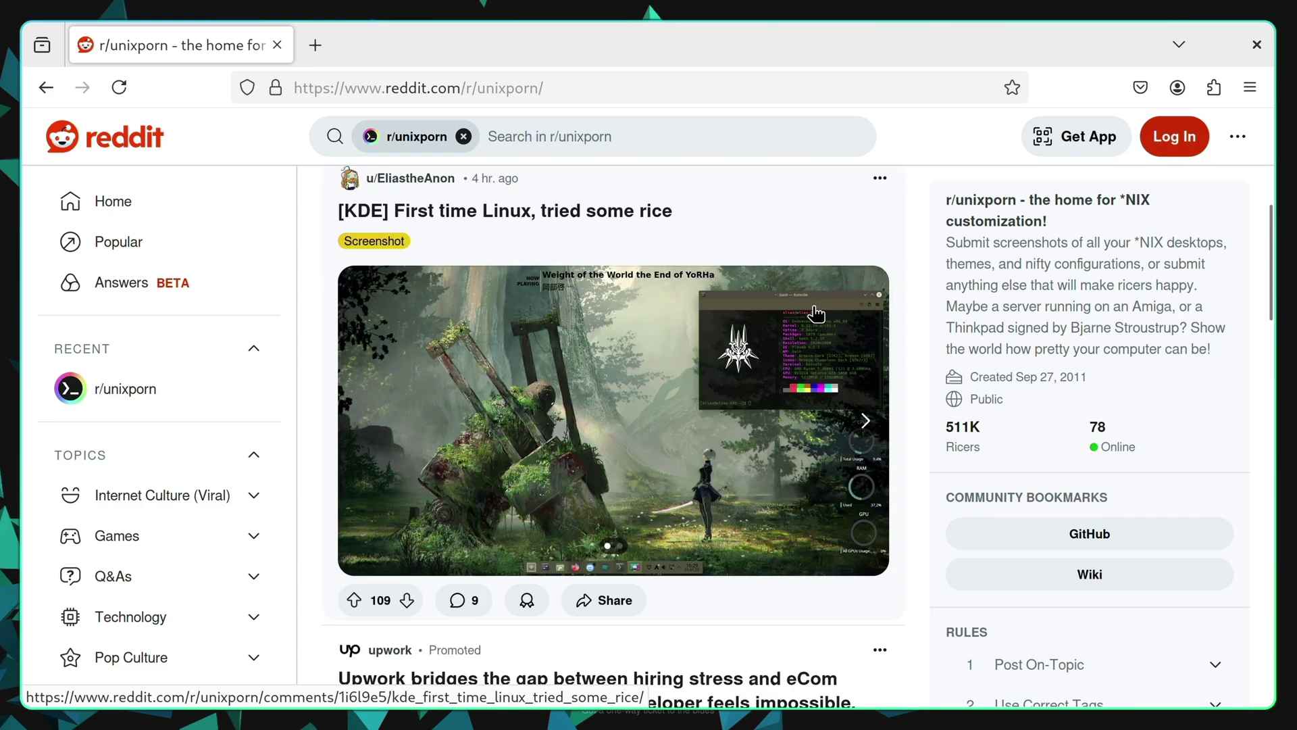
pyautogui.scroll(-18, 816, 312)
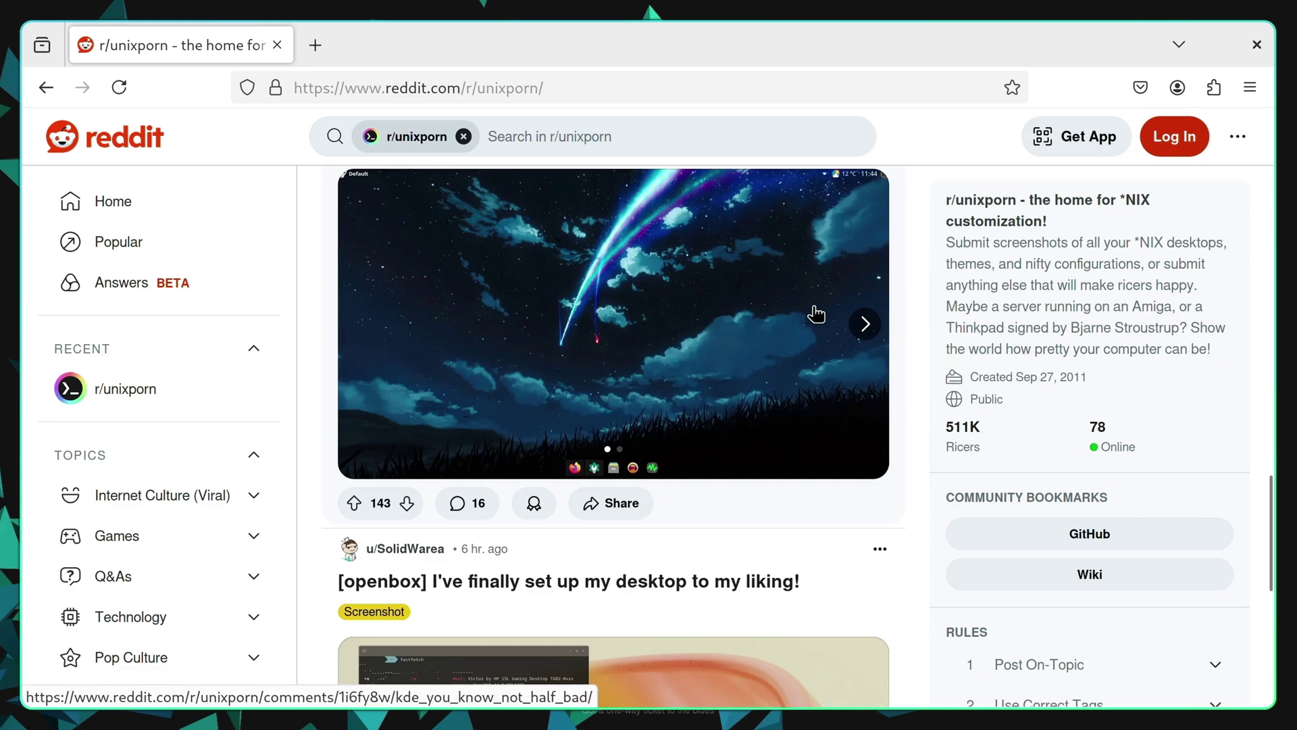
pyautogui.scroll(-10, 814, 311)
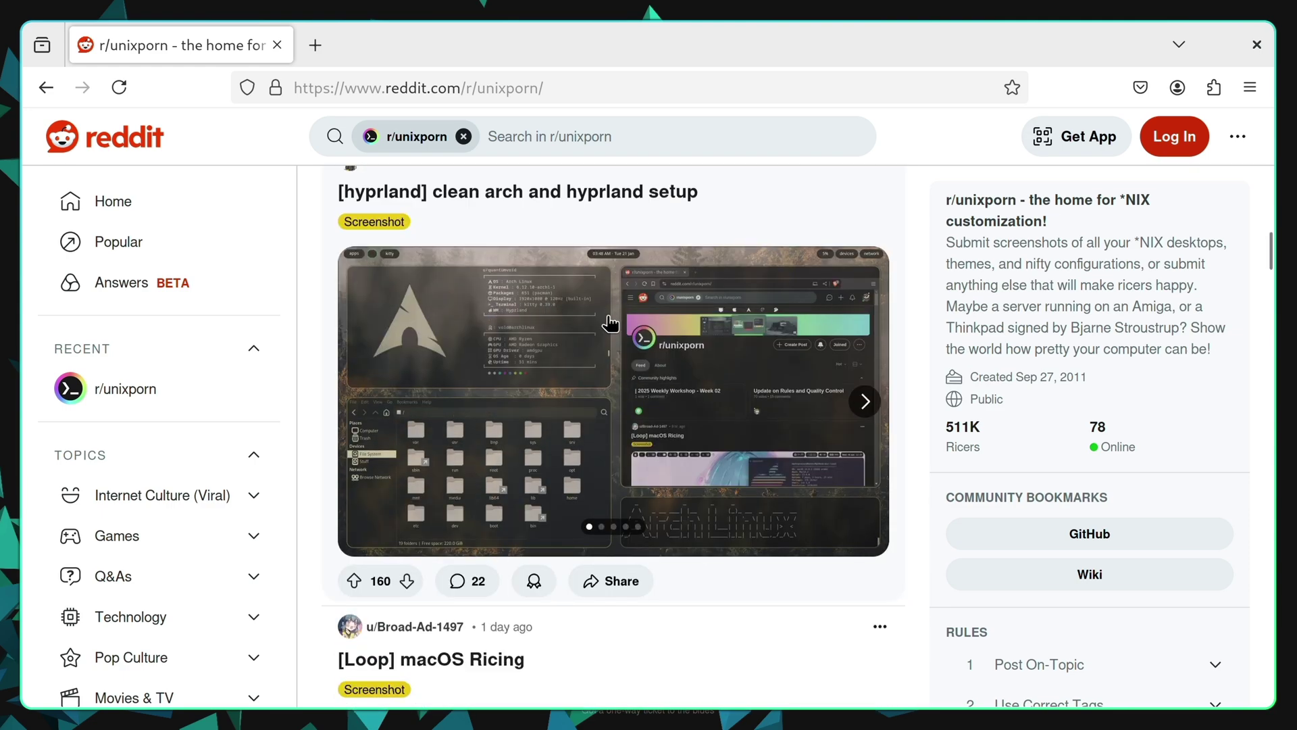
pyautogui.scroll(-5, 537, 212)
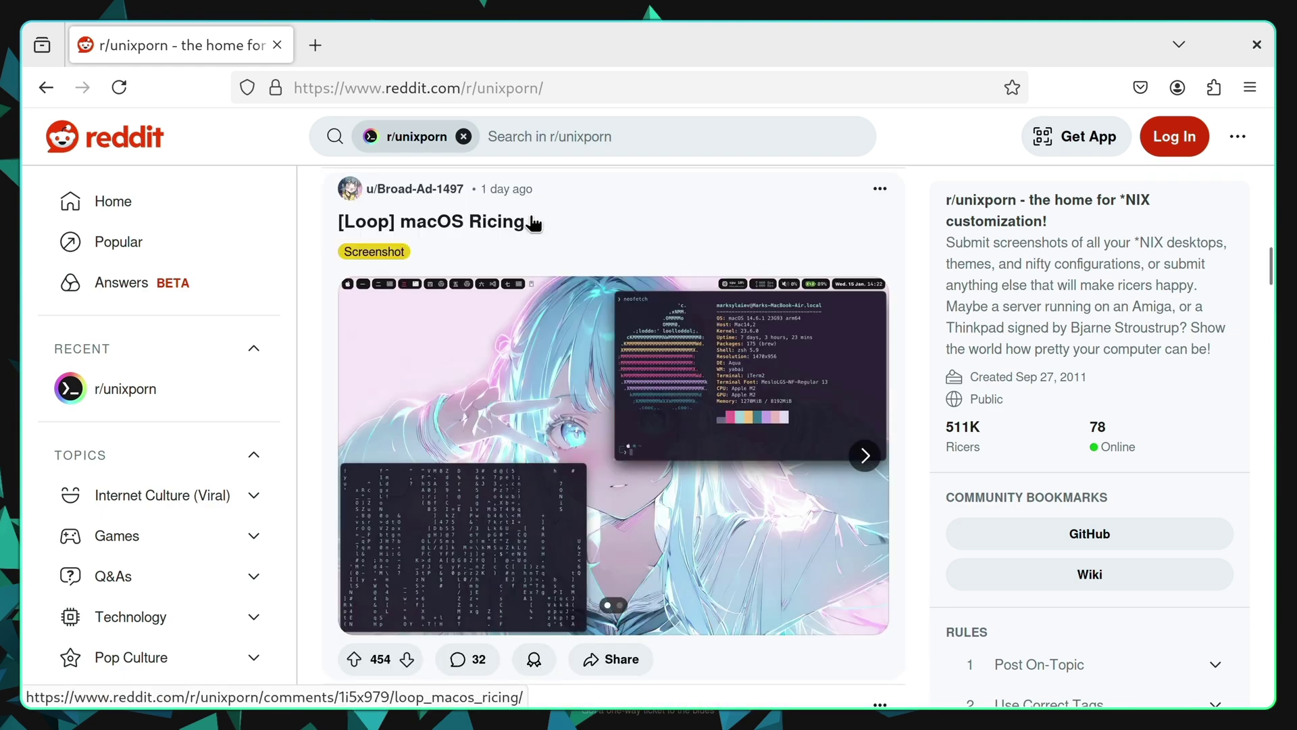
pyautogui.scroll(-15, 534, 216)
pyautogui.scroll(-8, 529, 239)
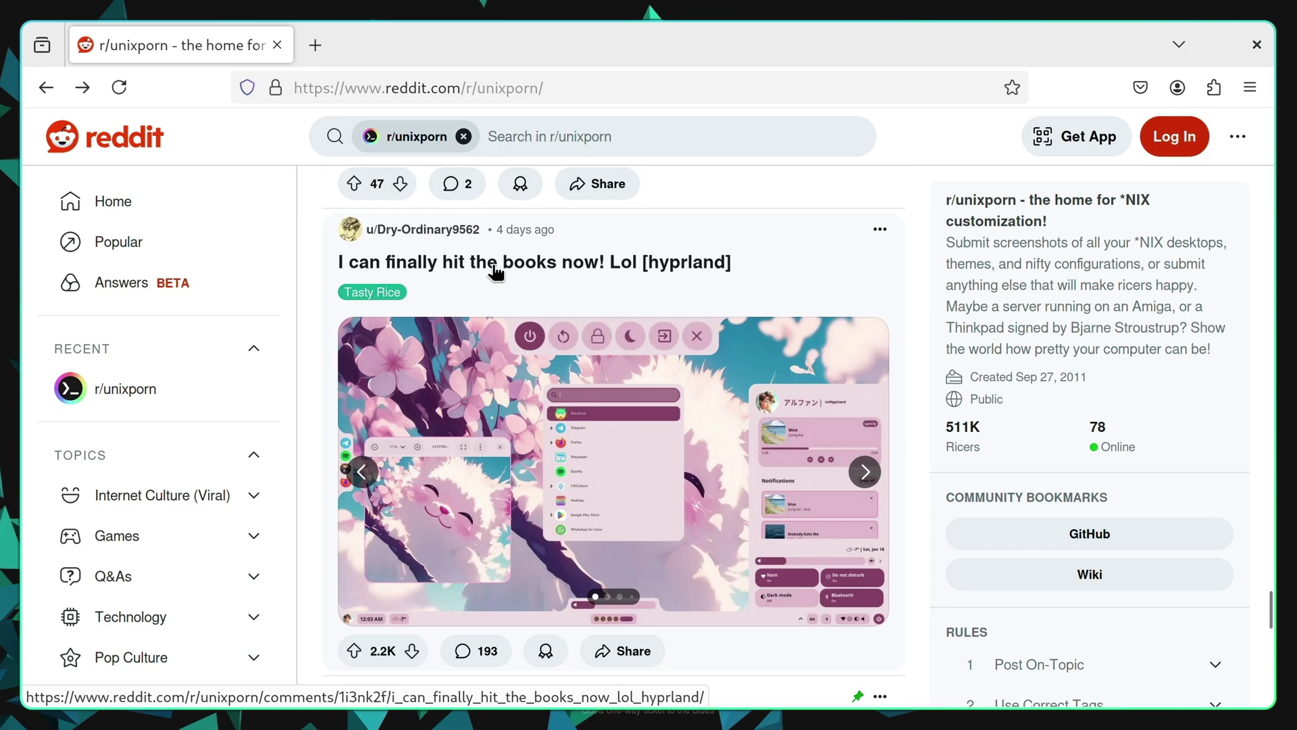
# Step: Open the 'I can finally hit the books now!' post and follow its hyprclouds GitHub link
pyautogui.click(498, 270)
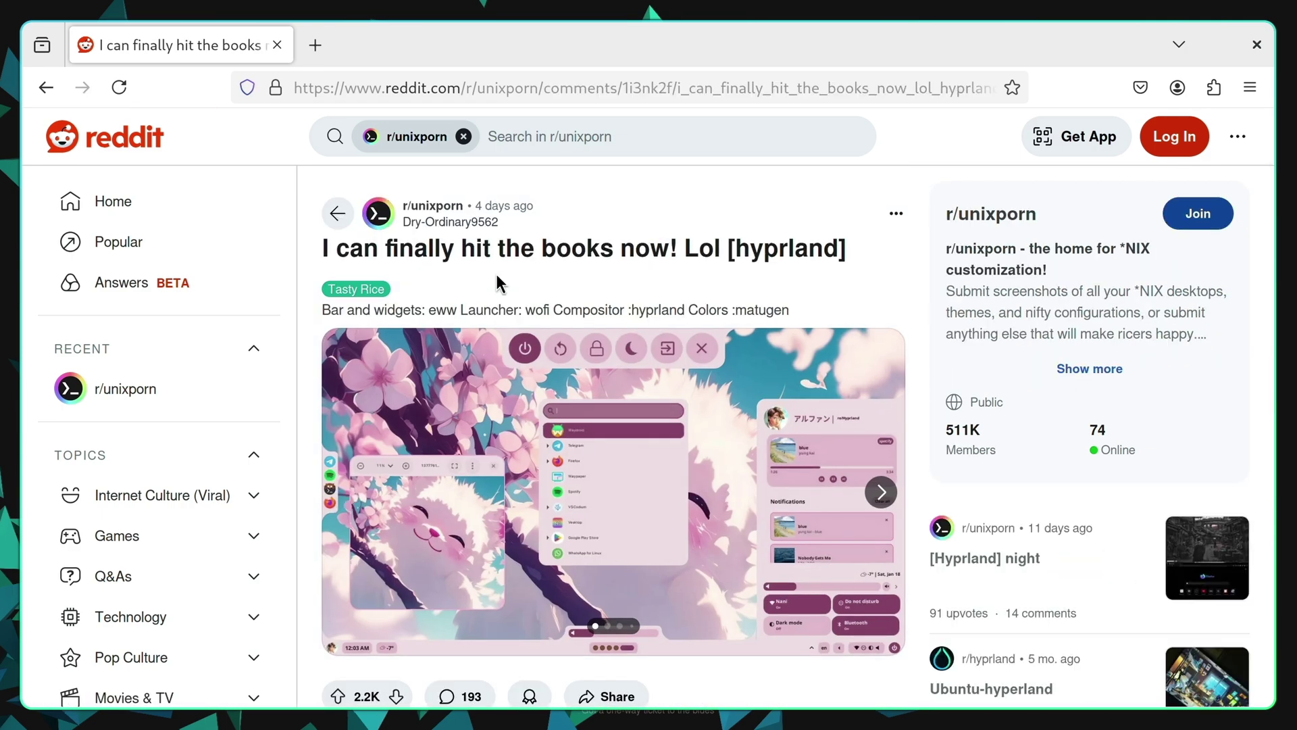
pyautogui.scroll(-10, 496, 274)
pyautogui.scroll(-10, 499, 276)
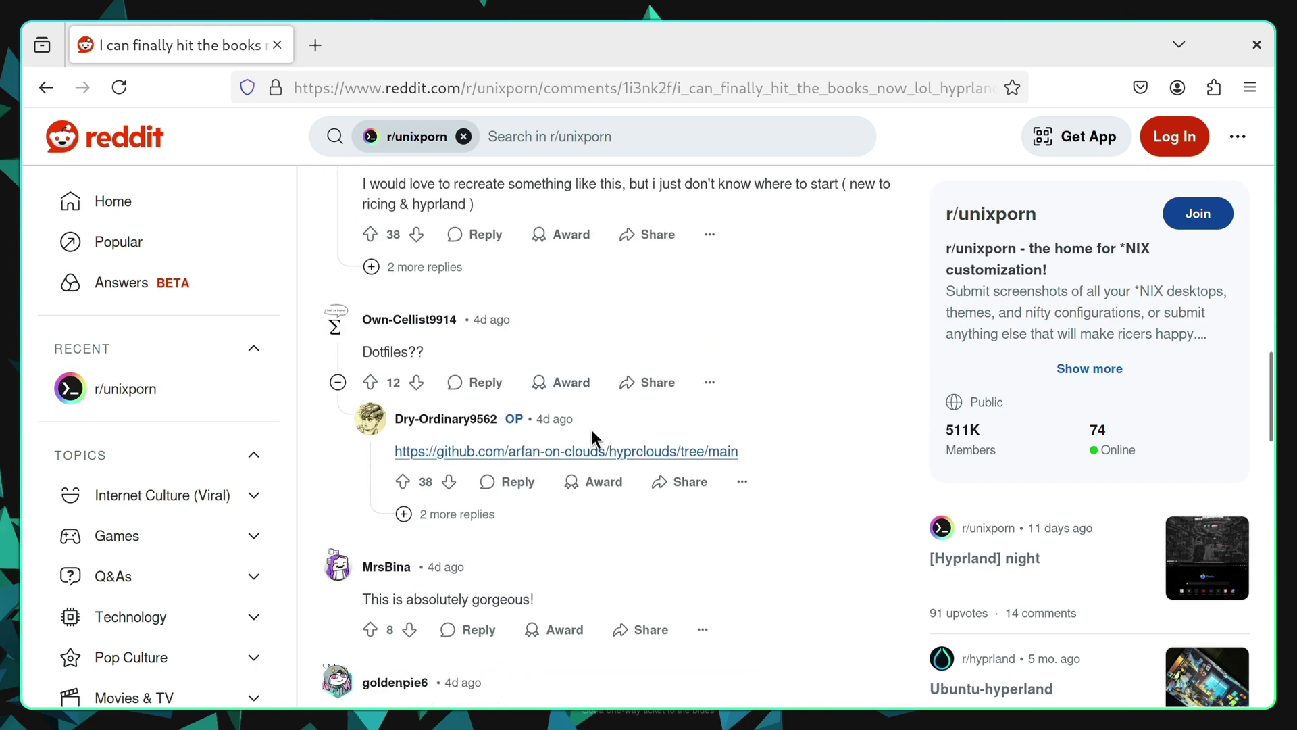
pyautogui.click(629, 452)
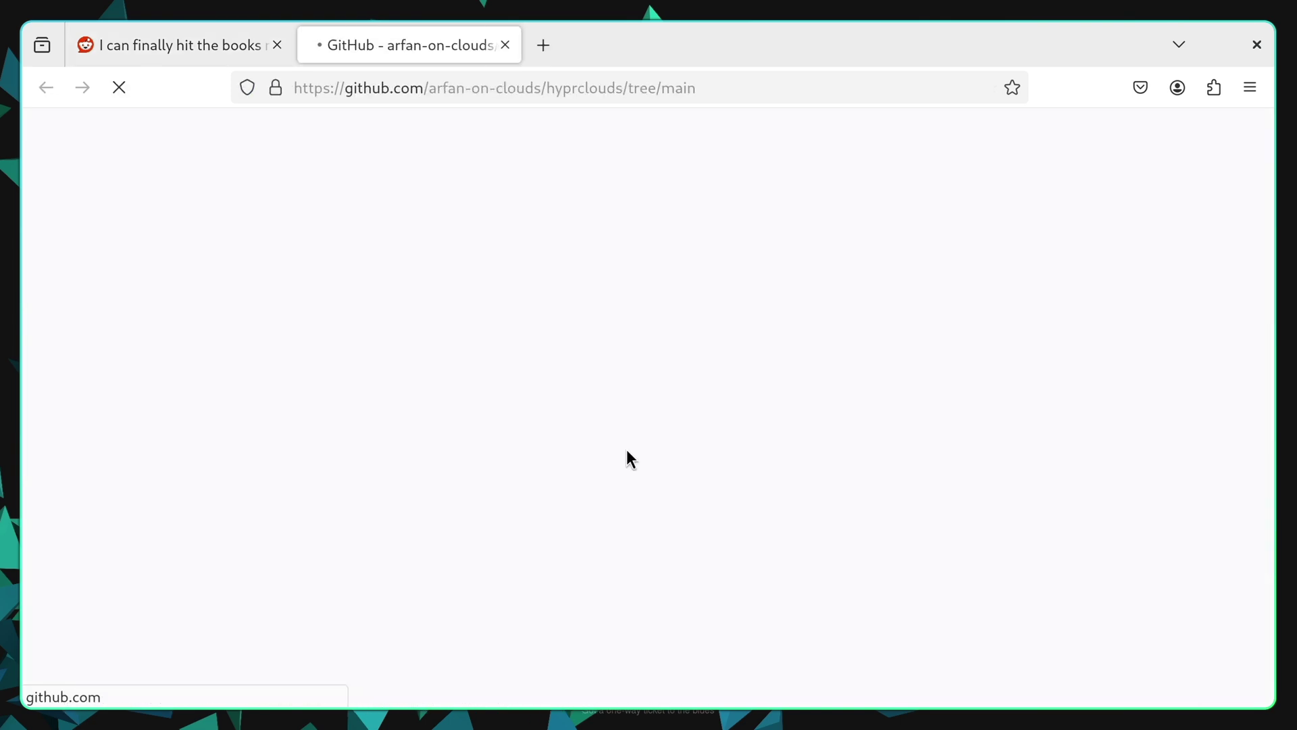
pyautogui.scroll(-3, 632, 310)
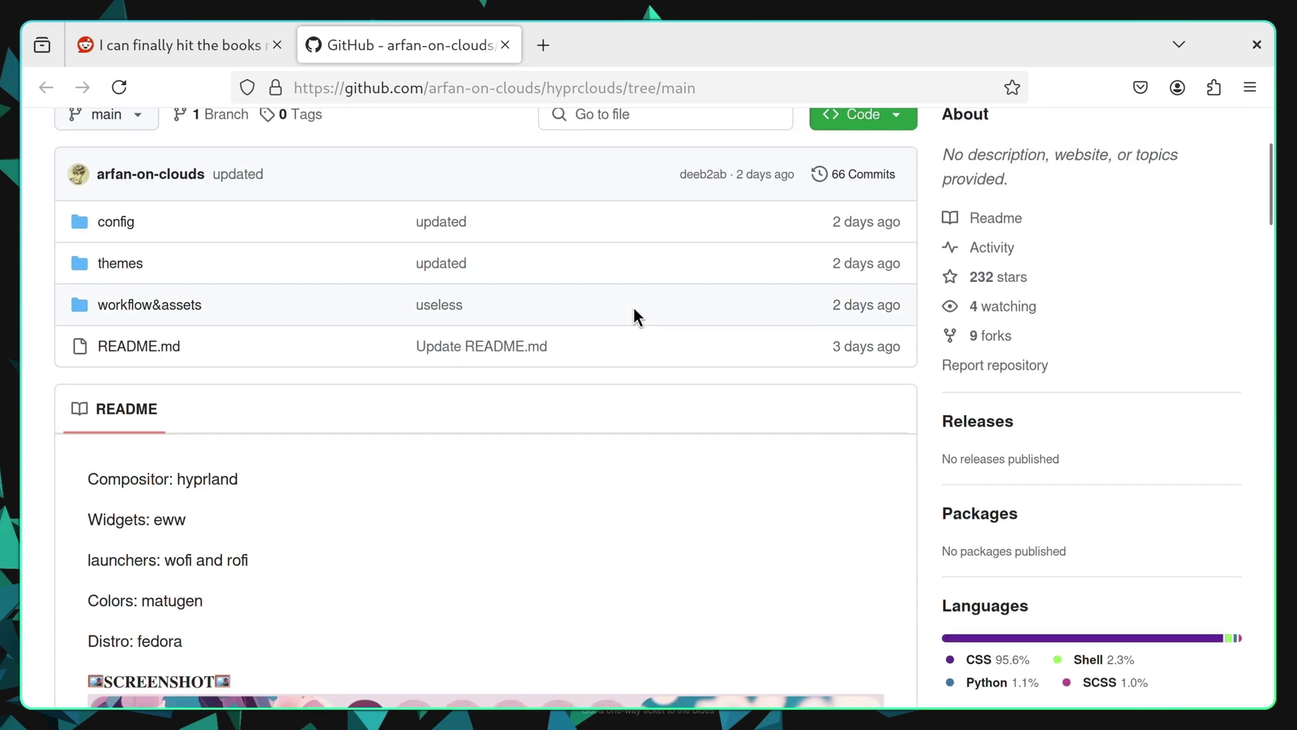
pyautogui.scroll(2, 634, 307)
pyautogui.scroll(-2, 533, 301)
pyautogui.scroll(-10, 533, 303)
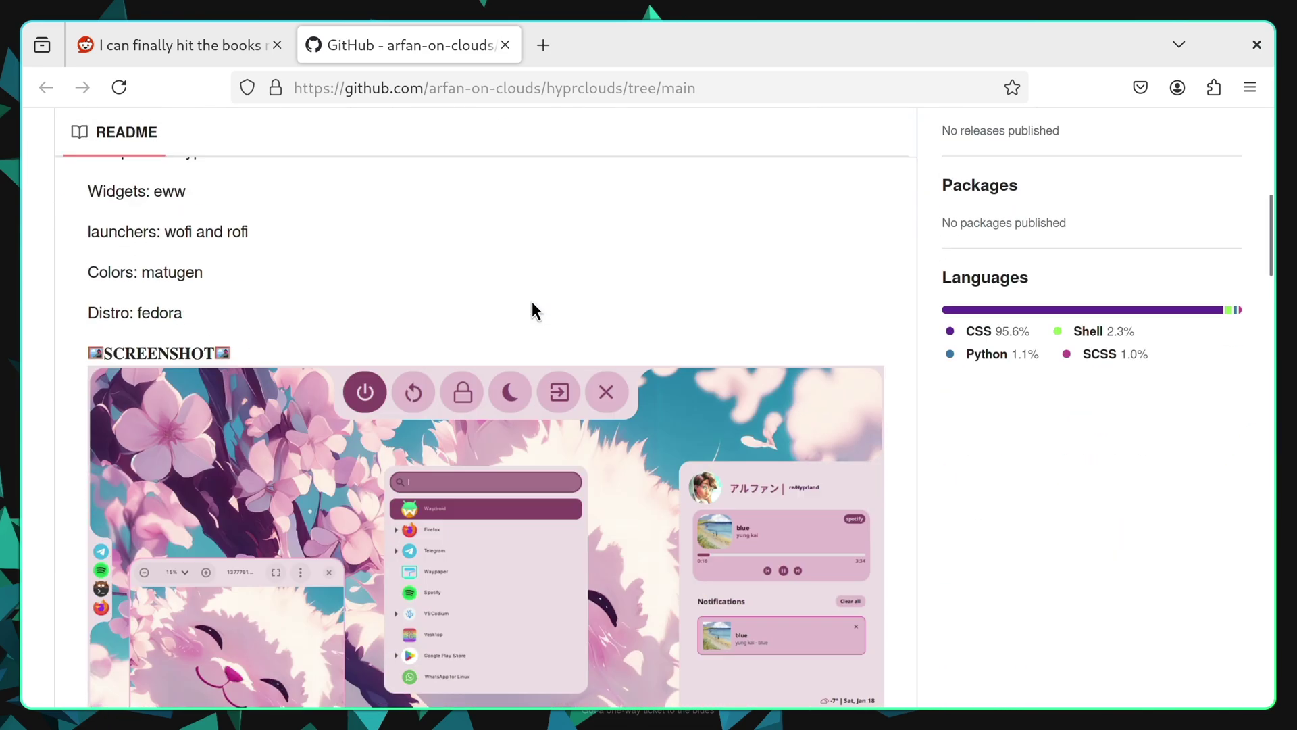
pyautogui.scroll(-10, 536, 308)
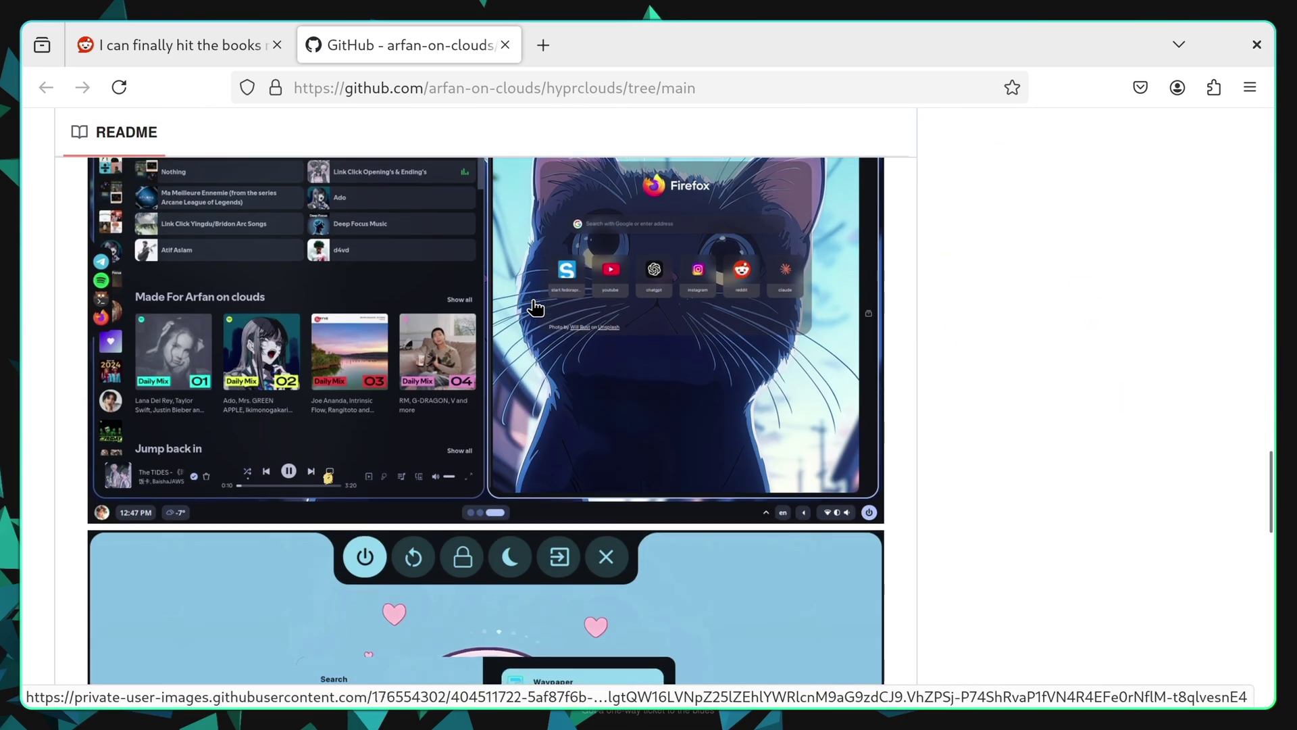
pyautogui.scroll(5, 535, 308)
pyautogui.scroll(15, 534, 304)
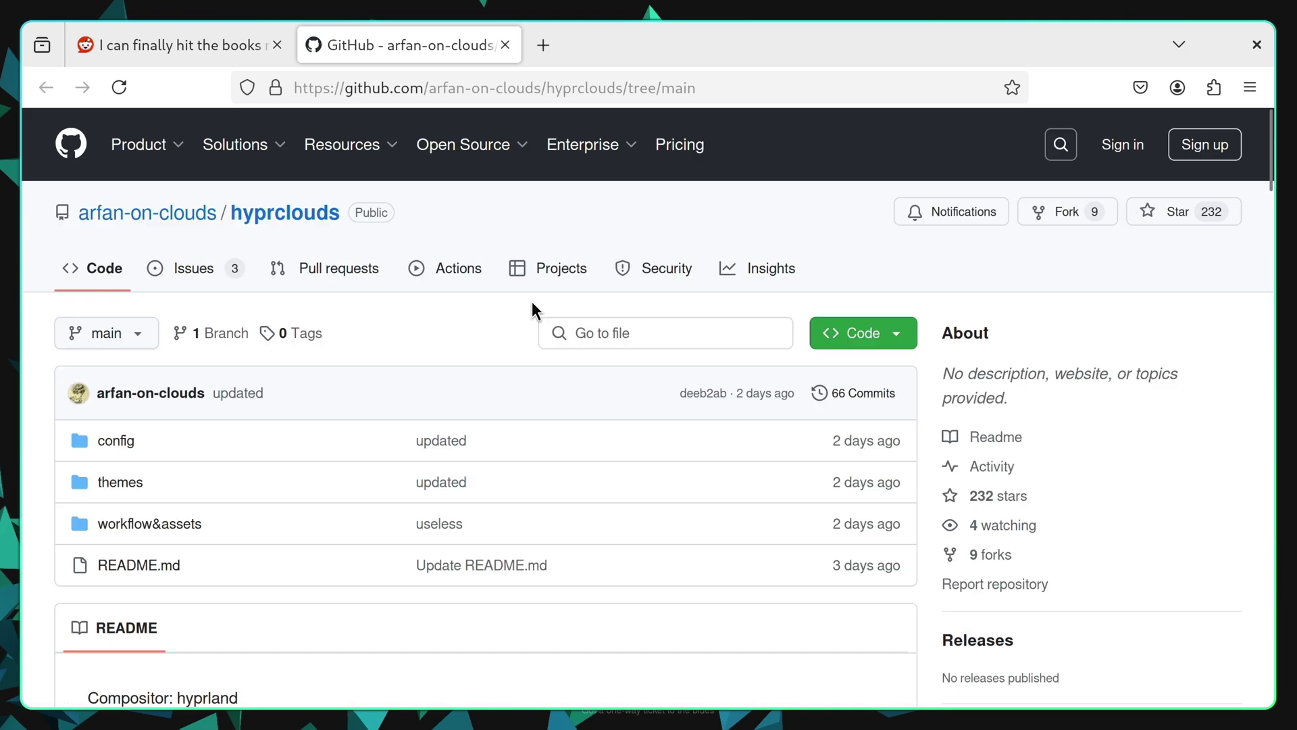
# Step: Load the mylinuxforwork/dotfiles GitHub page and scroll down to its Installation section
pyautogui.click(712, 87)
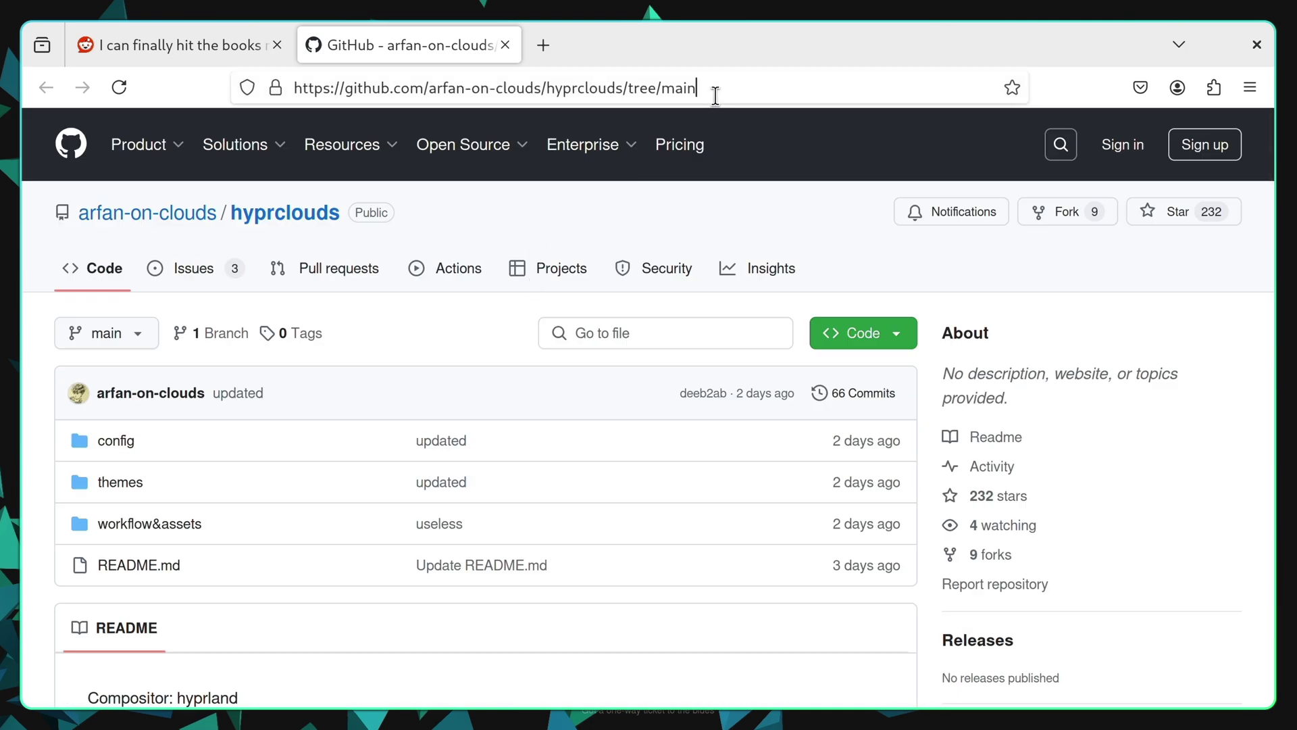
pyautogui.write('https://github.com/mylinuxforwork/')
pyautogui.write('dot')
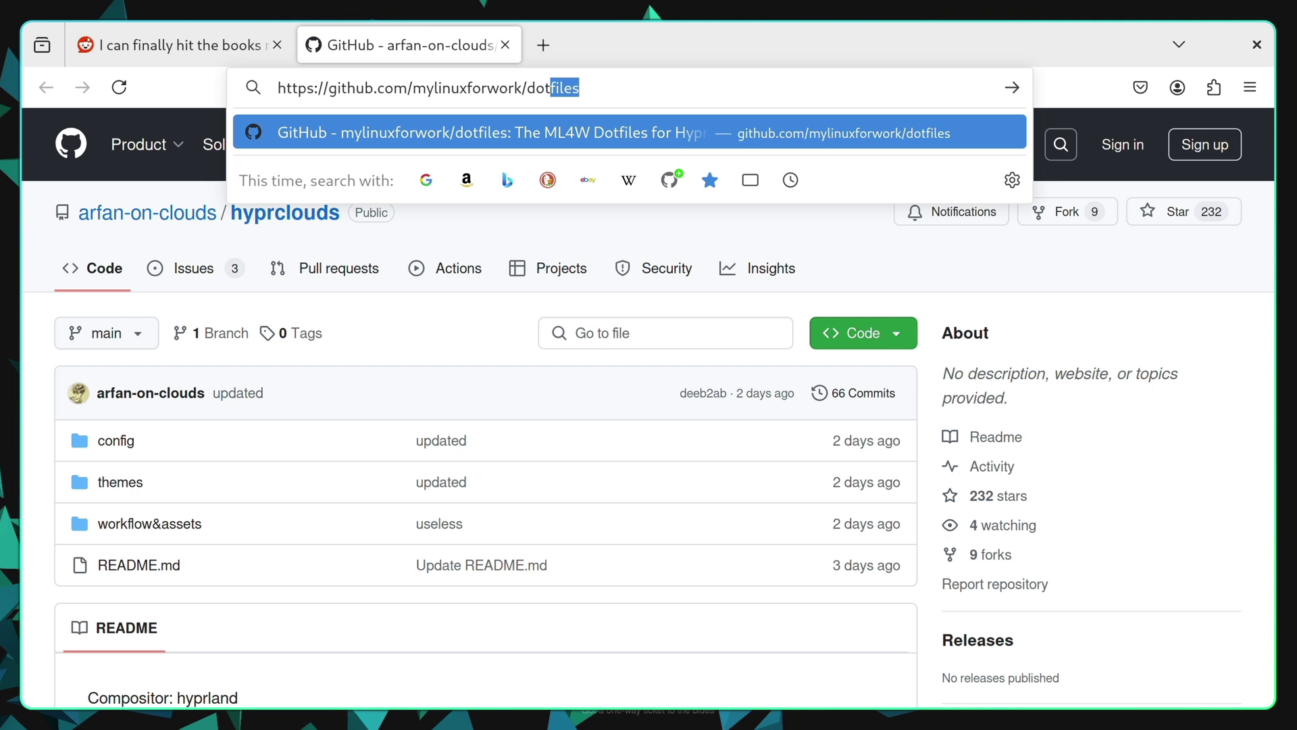
pyautogui.press('Return')
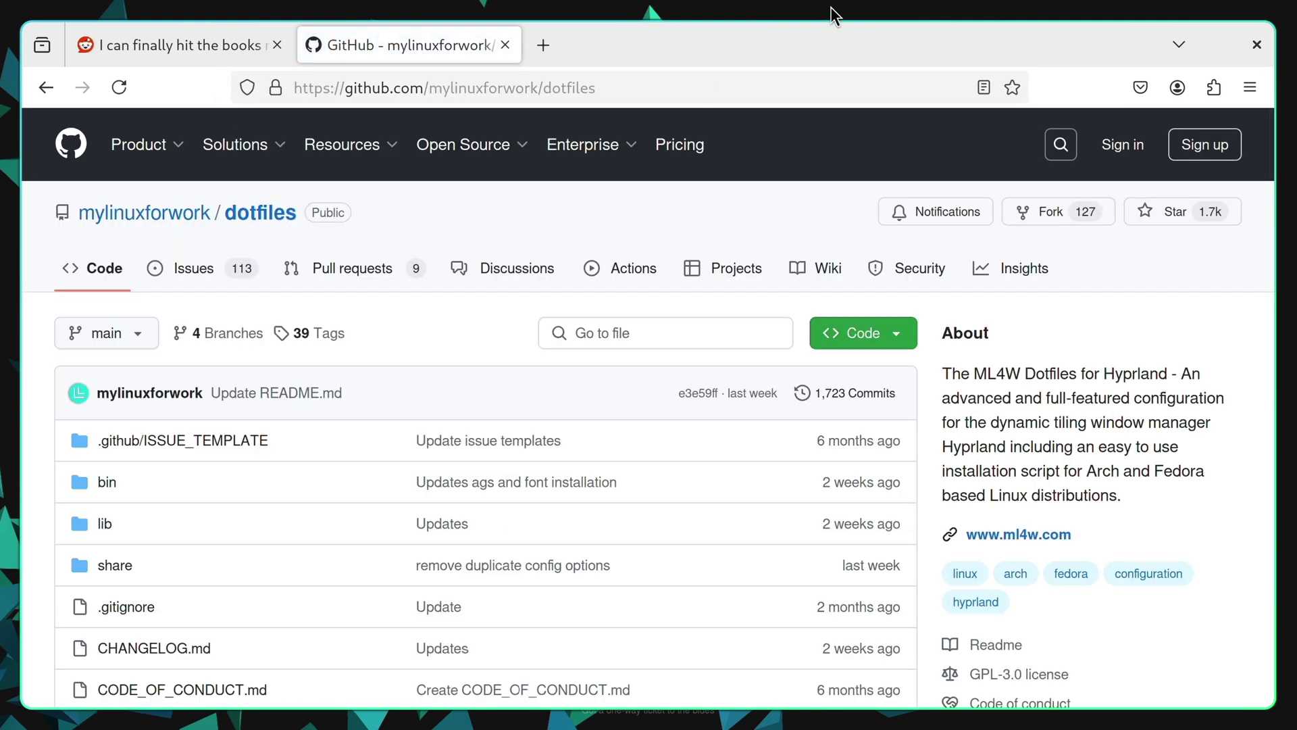
pyautogui.scroll(-6, 814, 283)
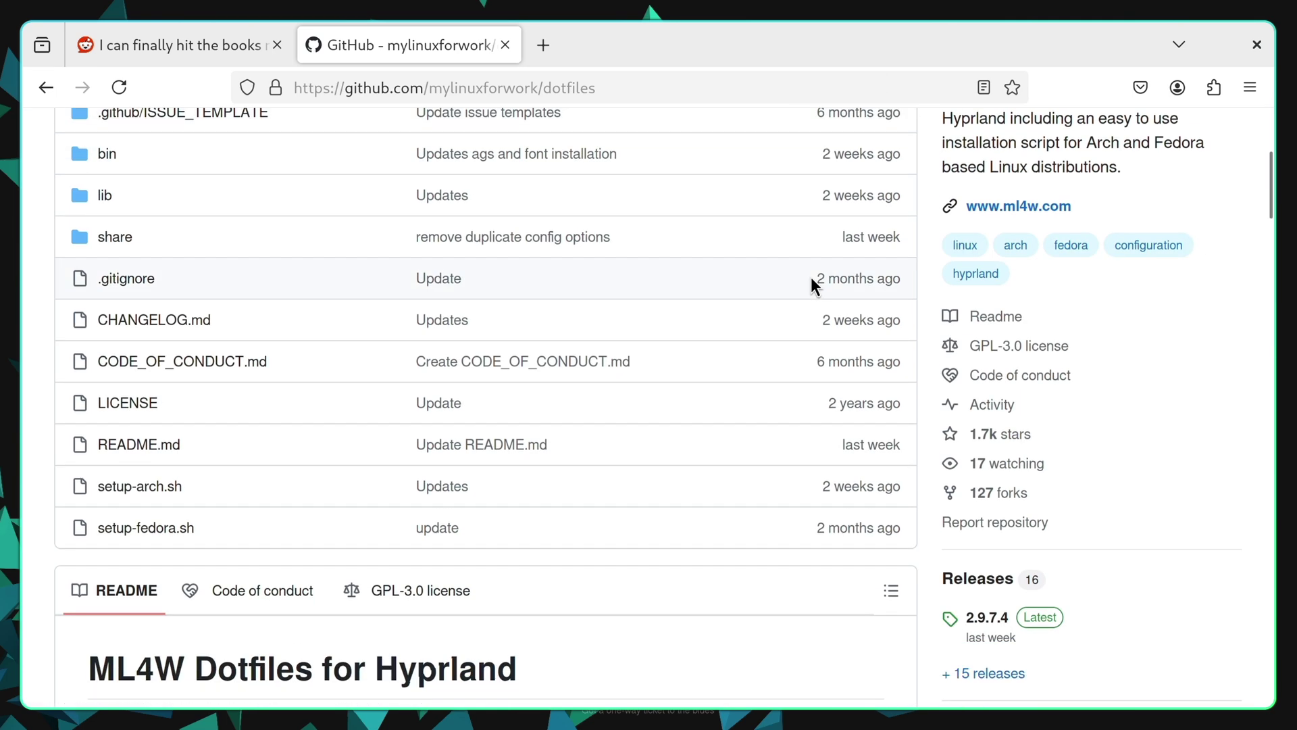
pyautogui.scroll(-7, 811, 277)
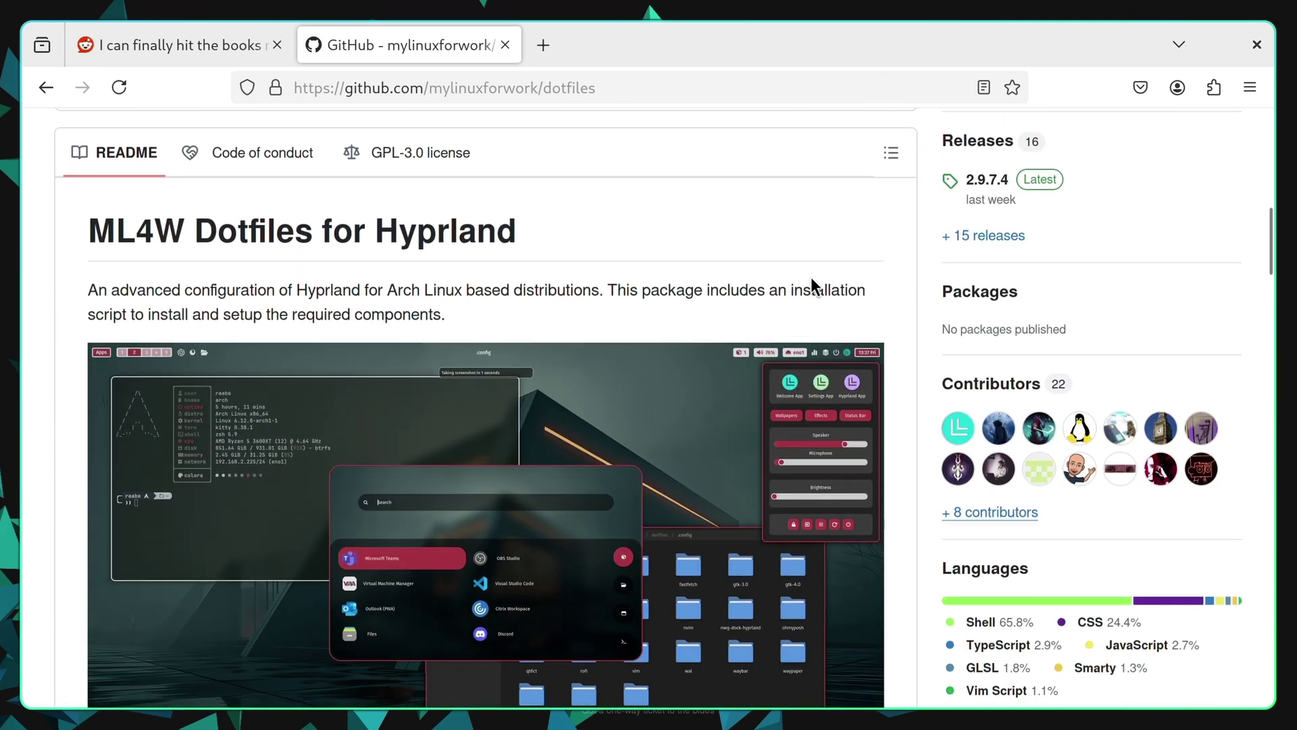
pyautogui.scroll(-12, 814, 283)
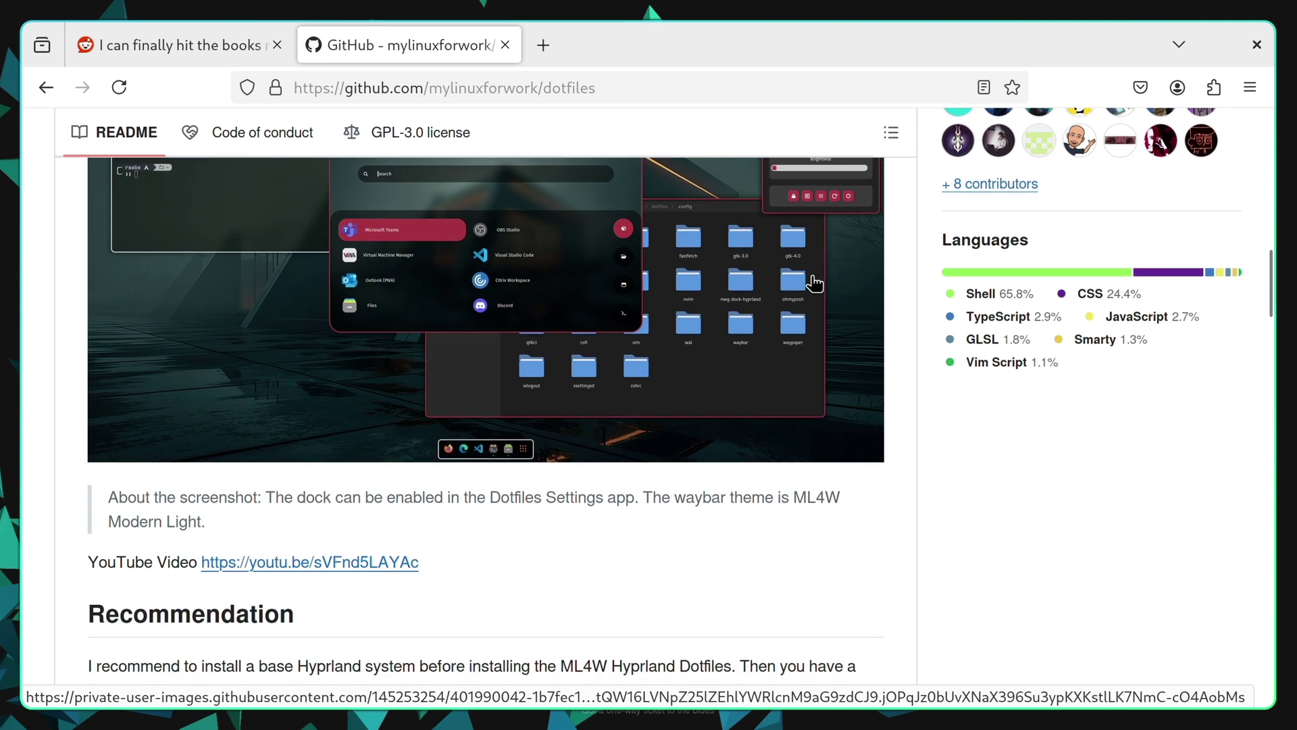
pyautogui.press('super+Return')
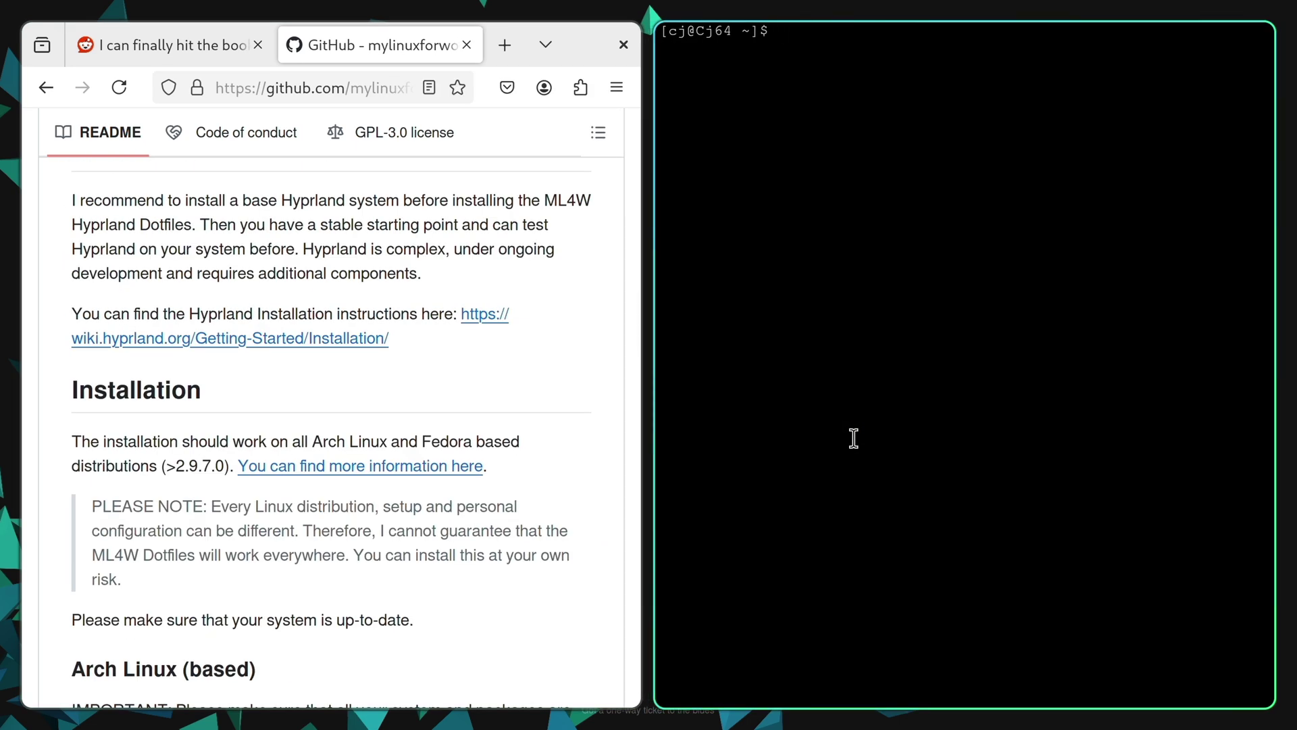
# Step: Paste and run the ML4W setup-arch.sh command, answer y, and accept the main release and package prompts
pyautogui.write('bash <(curl -s https://raw.githubusercontent.com/mylinuxforwork/dotfiles/main/setup-arch.sh)')
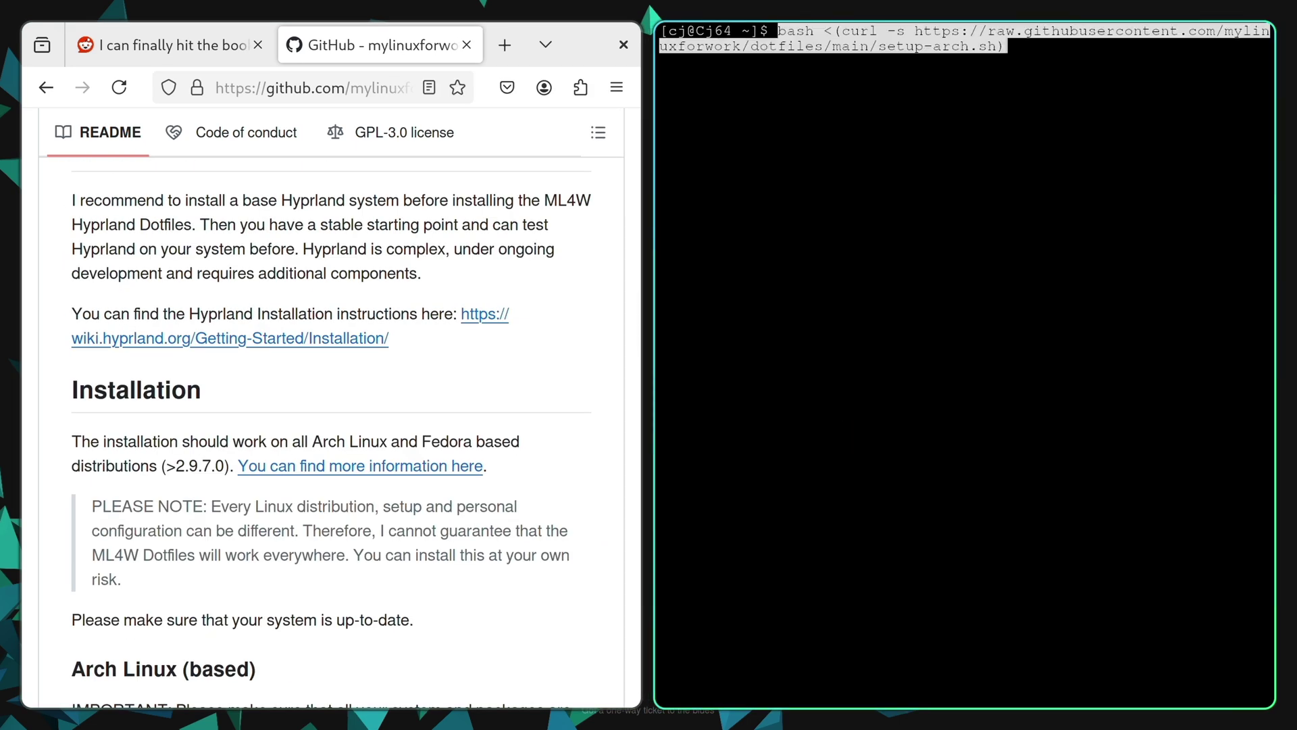
pyautogui.press('Return')
pyautogui.press('super+f')
pyautogui.write('y')
pyautogui.press('Return')
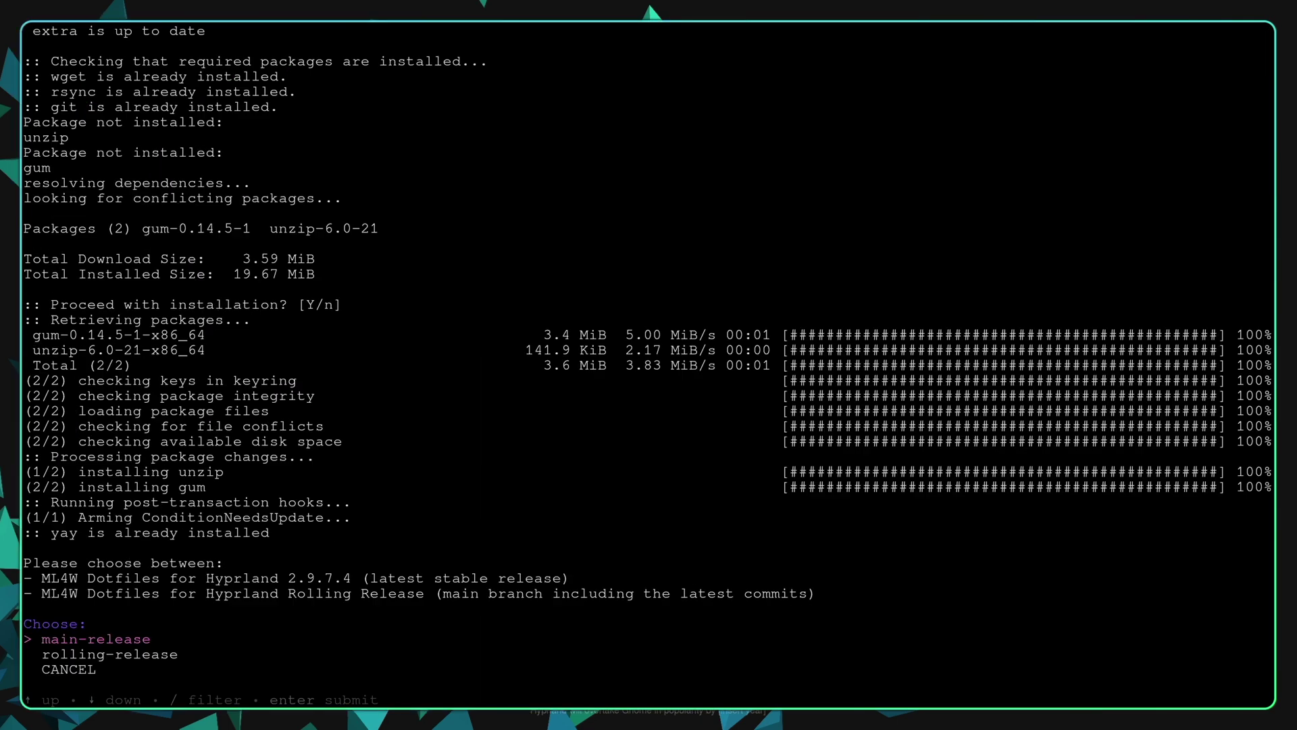
pyautogui.press('Return')
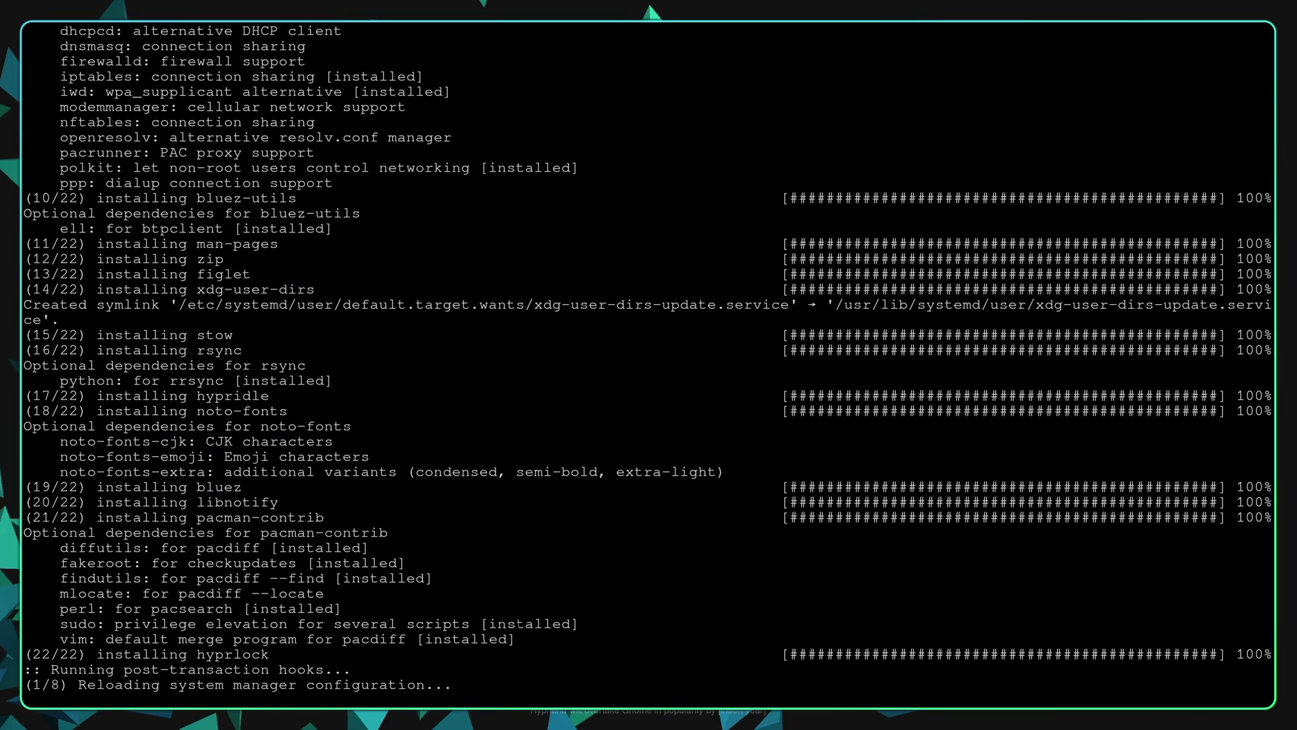
pyautogui.press('Return')
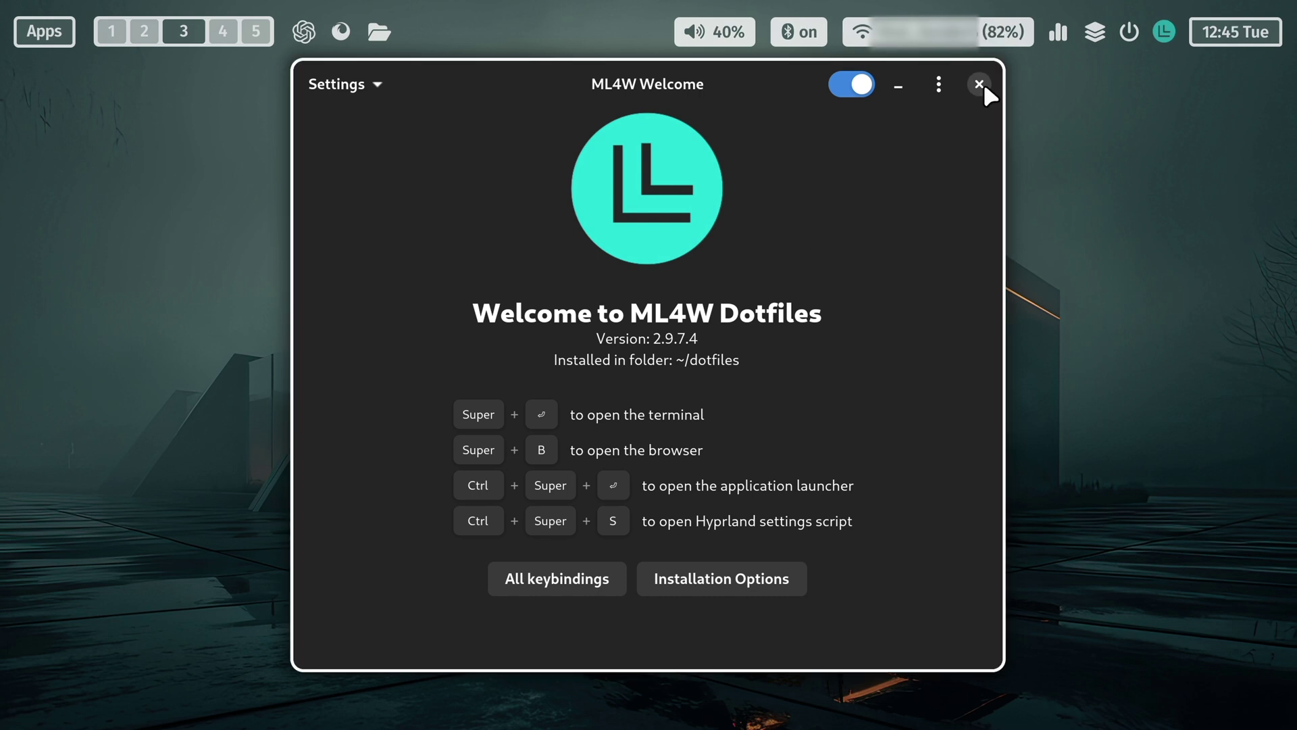
# Step: Close the ML4W Welcome window and move down the Hyprland config to the keybindings
pyautogui.click(979, 84)
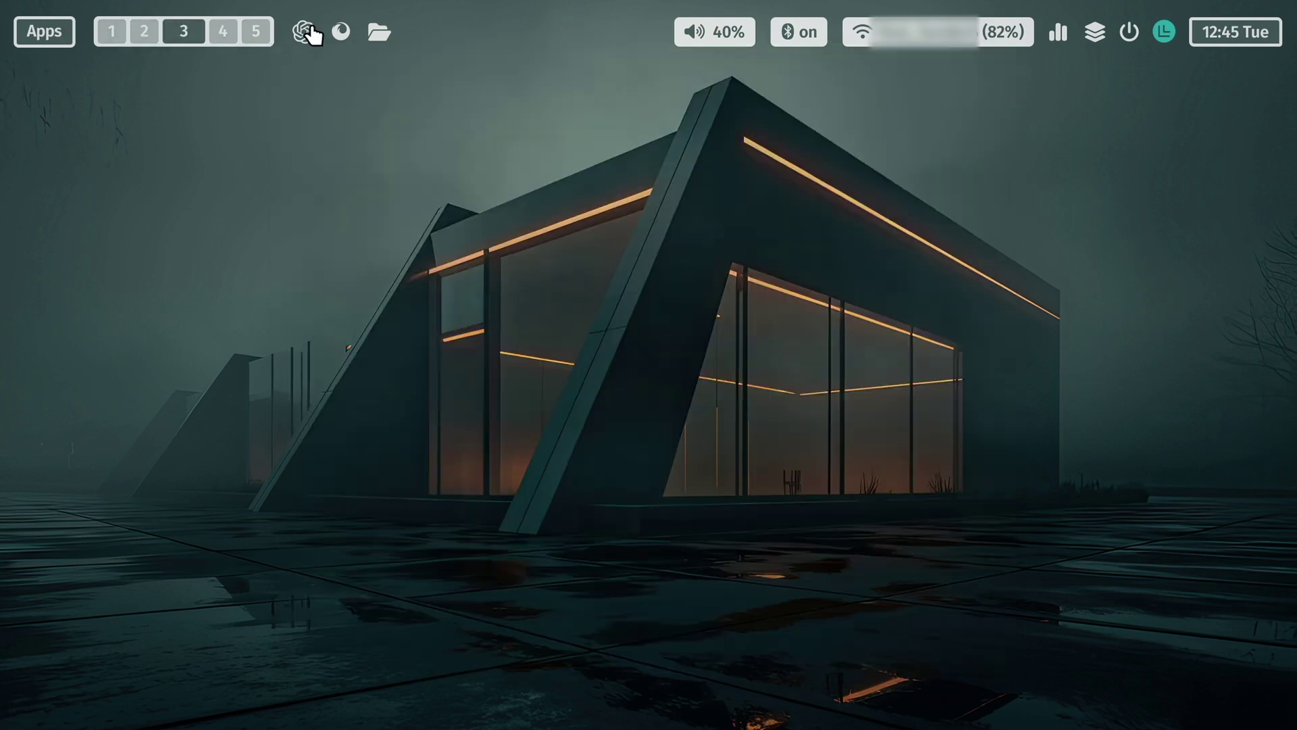
pyautogui.click(1163, 34)
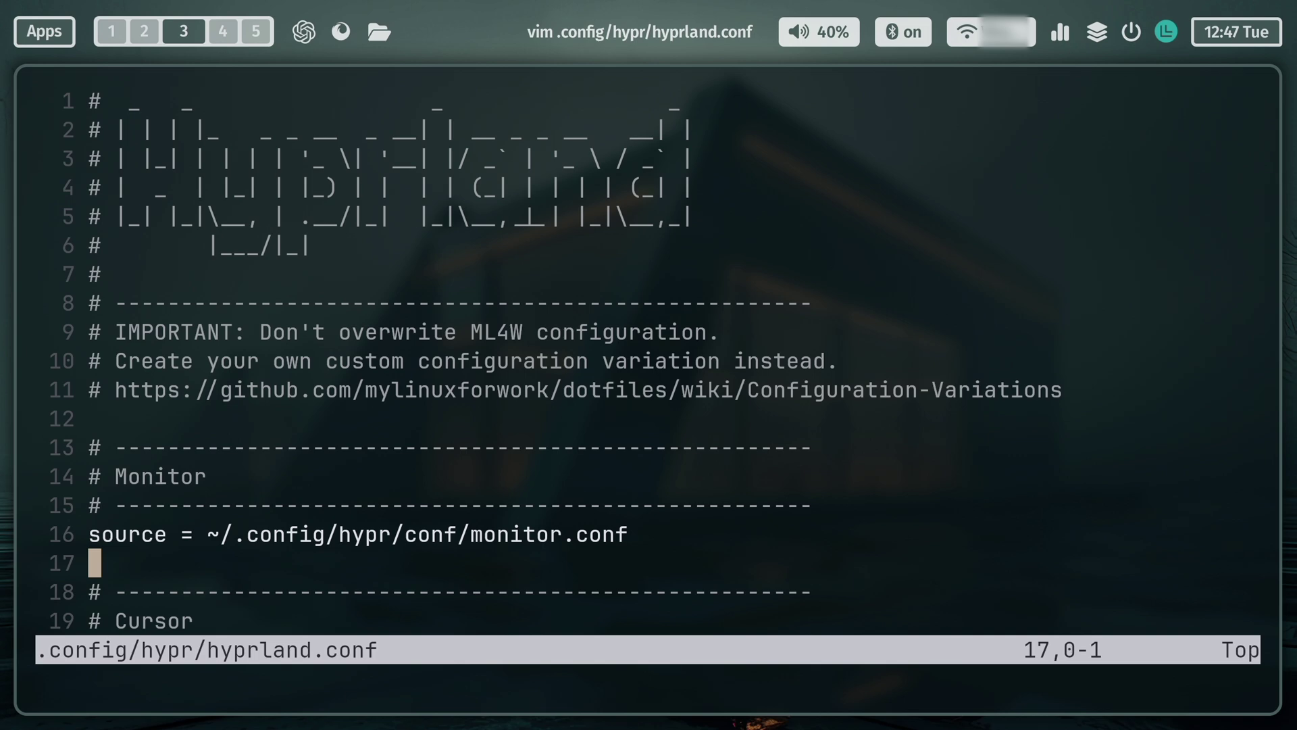
pyautogui.press('j')
pyautogui.press('j')
pyautogui.press('j')
pyautogui.press('j')
pyautogui.press('j')
pyautogui.press('j')
pyautogui.press('j')
pyautogui.press('j')
pyautogui.press('j')
pyautogui.press('j')
pyautogui.press('j')
pyautogui.press('j')
pyautogui.press('j')
pyautogui.press('j')
pyautogui.press('j')
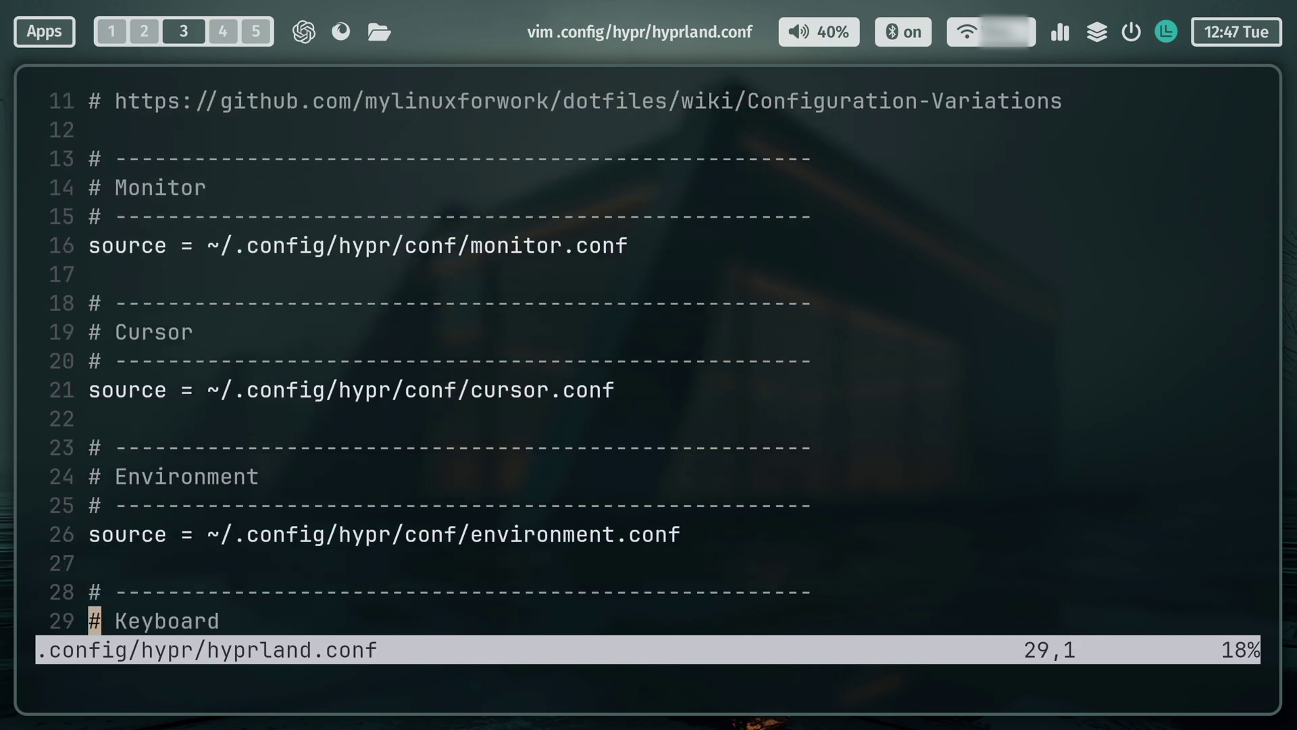
pyautogui.press('j')
pyautogui.press('j')
pyautogui.press('j')
pyautogui.press('j')
pyautogui.press('j')
pyautogui.press('j')
pyautogui.press('j')
pyautogui.press('j')
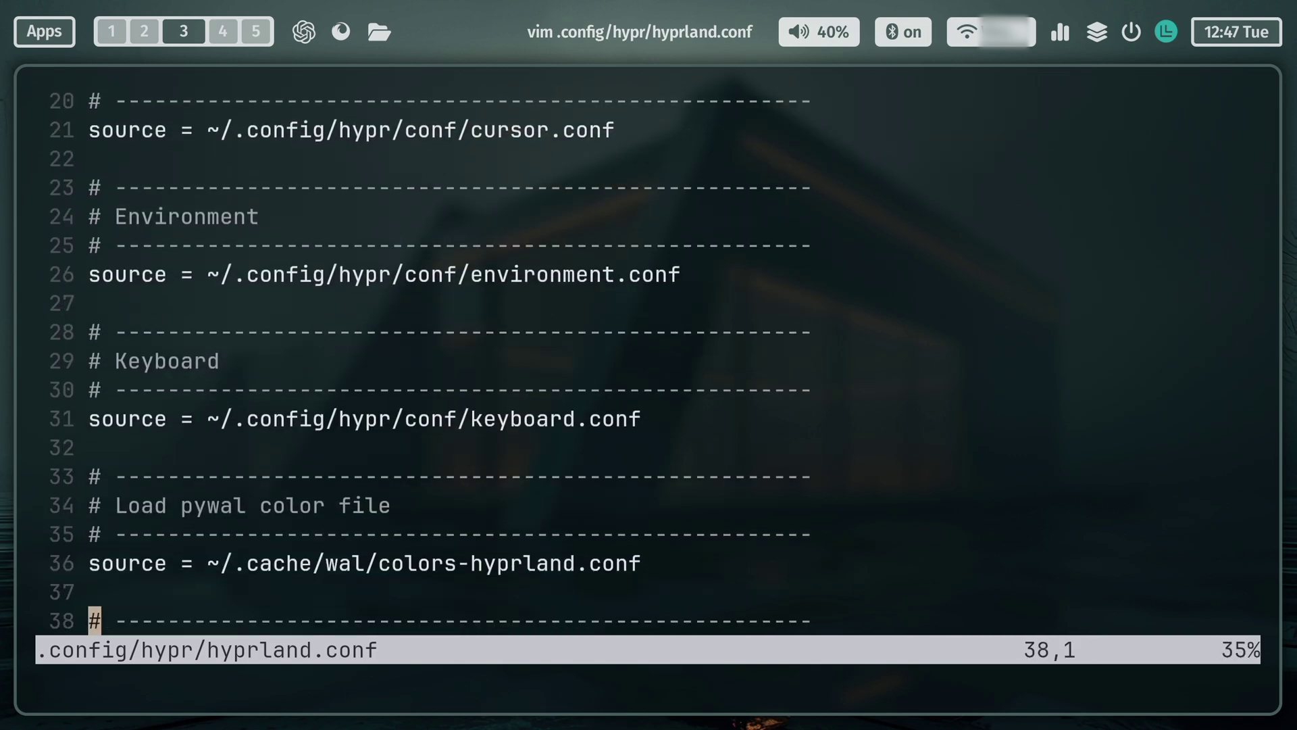
pyautogui.press('j')
pyautogui.press('j')
pyautogui.press('j')
pyautogui.press('j')
pyautogui.press('j')
pyautogui.press('j')
pyautogui.press('j')
pyautogui.press('j')
pyautogui.press('j')
pyautogui.press('j')
pyautogui.press('j')
pyautogui.press('j')
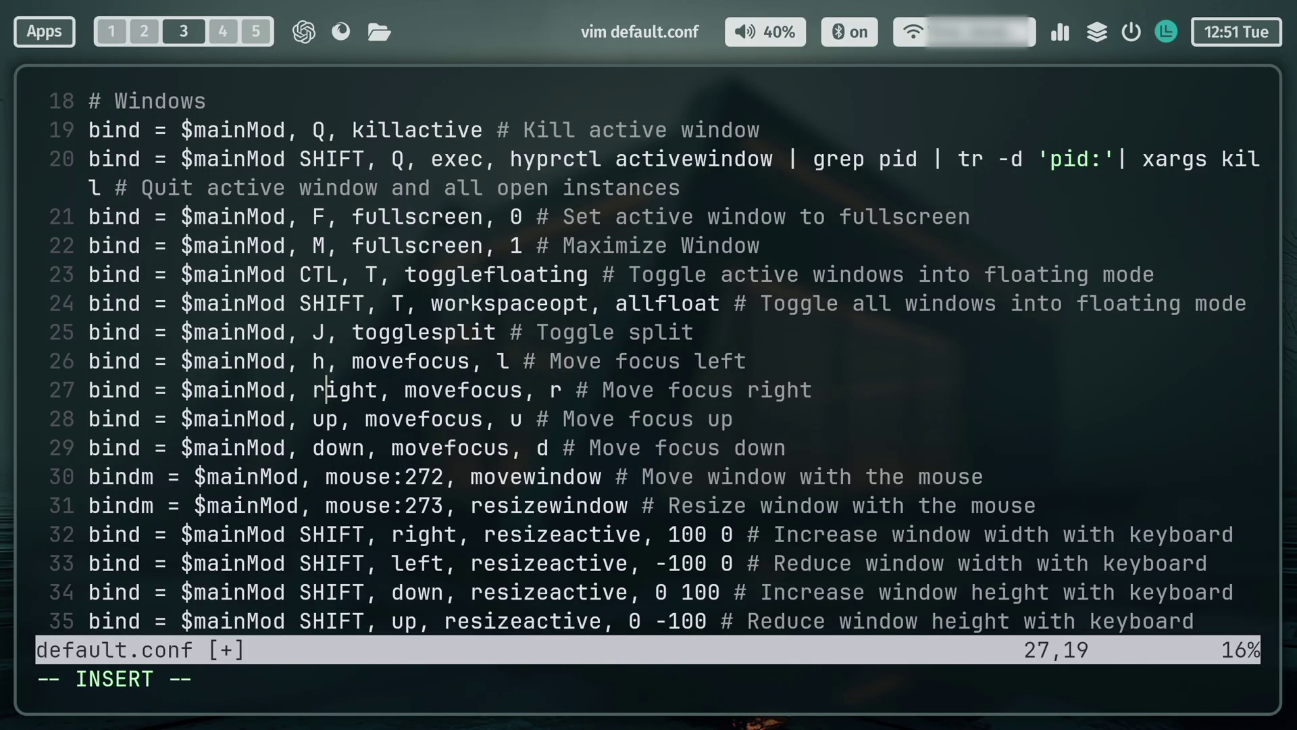
# Step: Replace left and right in the movefocus binds on lines 26–27 with h and l
pyautogui.press('Right')
pyautogui.press('Right')
pyautogui.press('Right')
pyautogui.press('Right')
pyautogui.press('BackSpace')
pyautogui.press('BackSpace')
pyautogui.press('BackSpace')
pyautogui.press('BackSpace')
pyautogui.press('BackSpace')
pyautogui.write('l')
pyautogui.press('Down')
pyautogui.press('Right')
pyautogui.press('BackSpace')
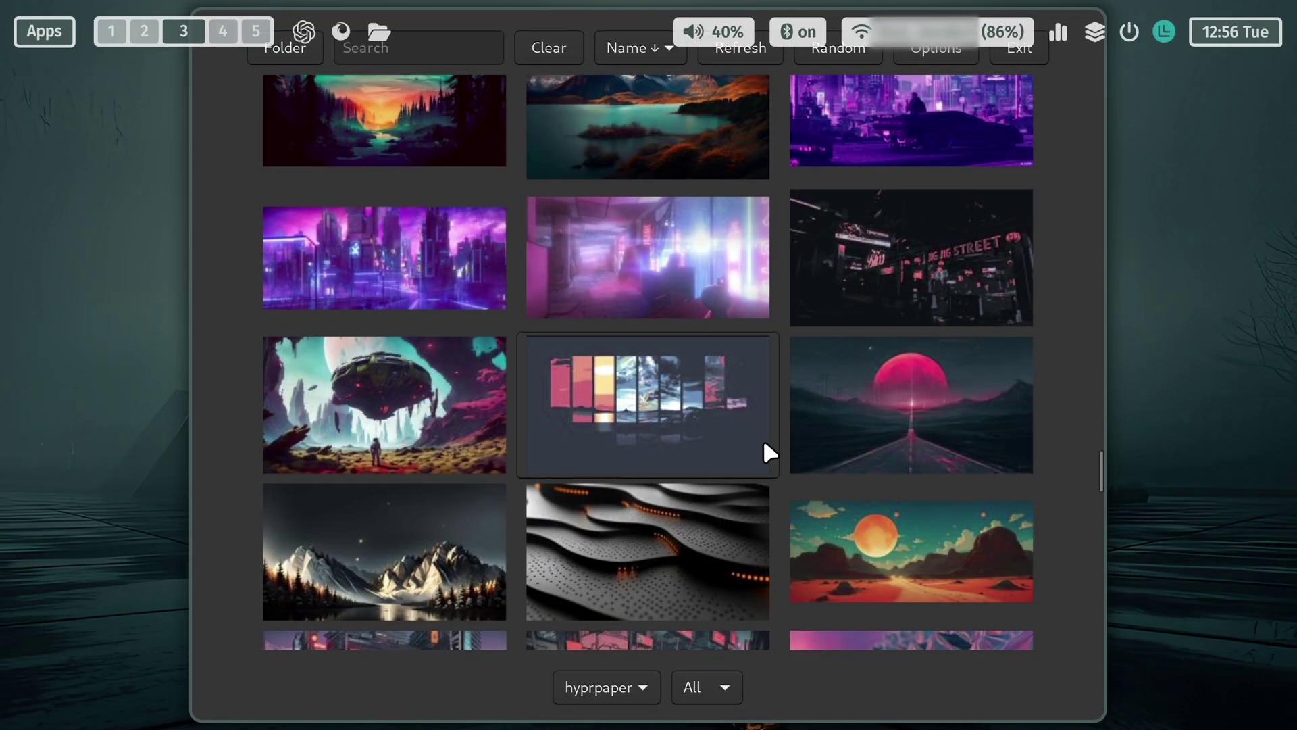
# Step: Set the wavy dotted wallpaper and open the Files home folder and Firefox
pyautogui.scroll(-3, 764, 446)
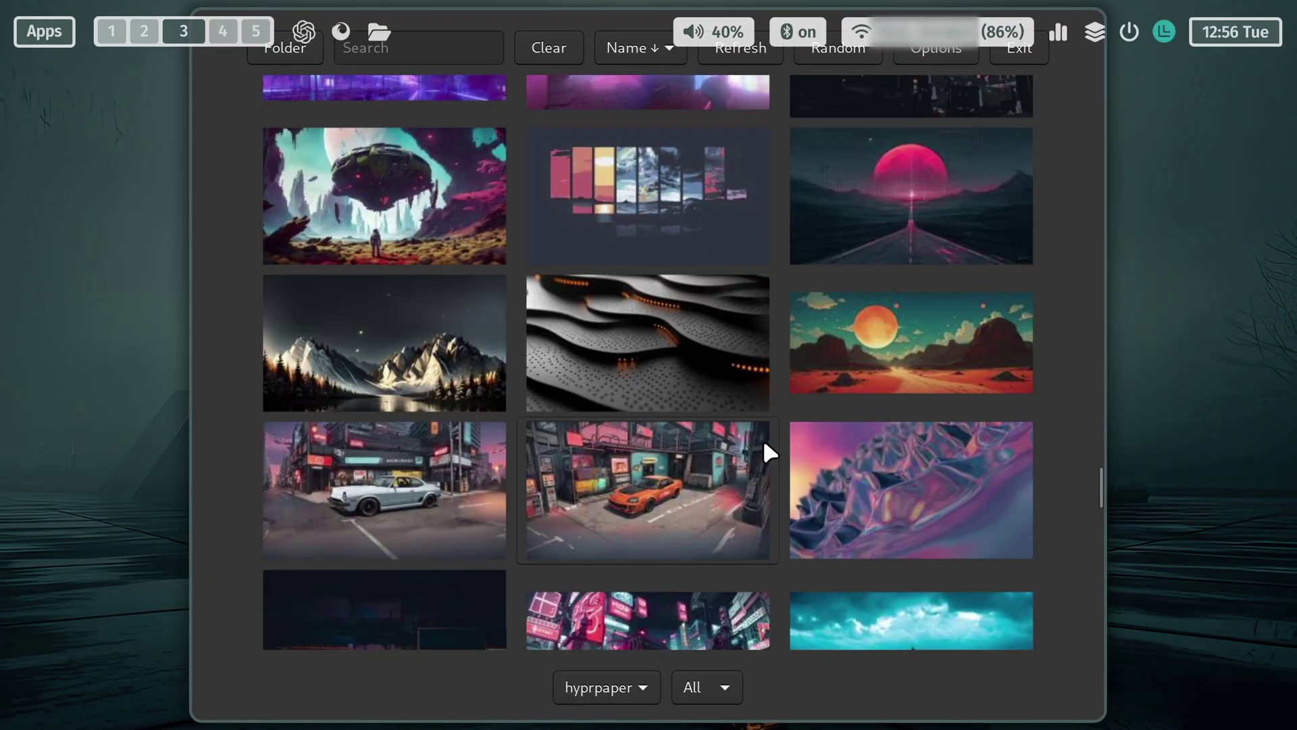
pyautogui.click(700, 364)
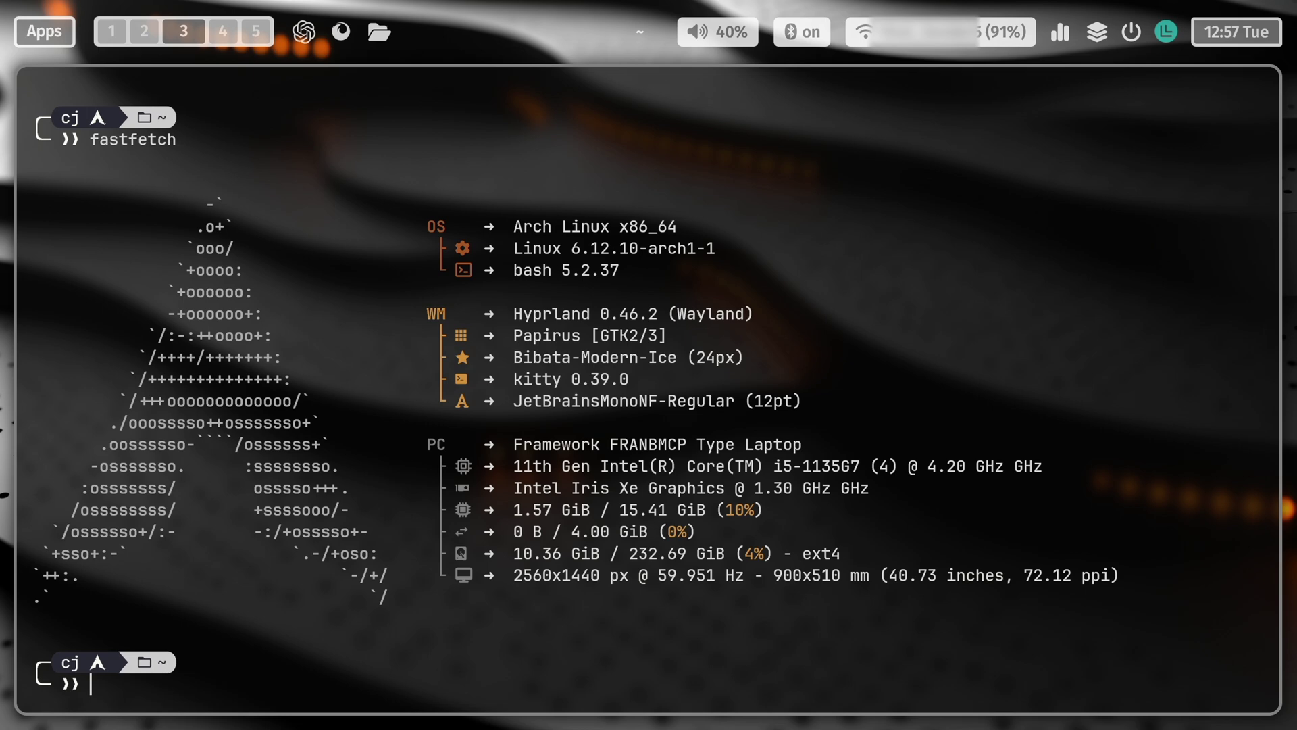
pyautogui.press('super+e')
pyautogui.press('super+b')
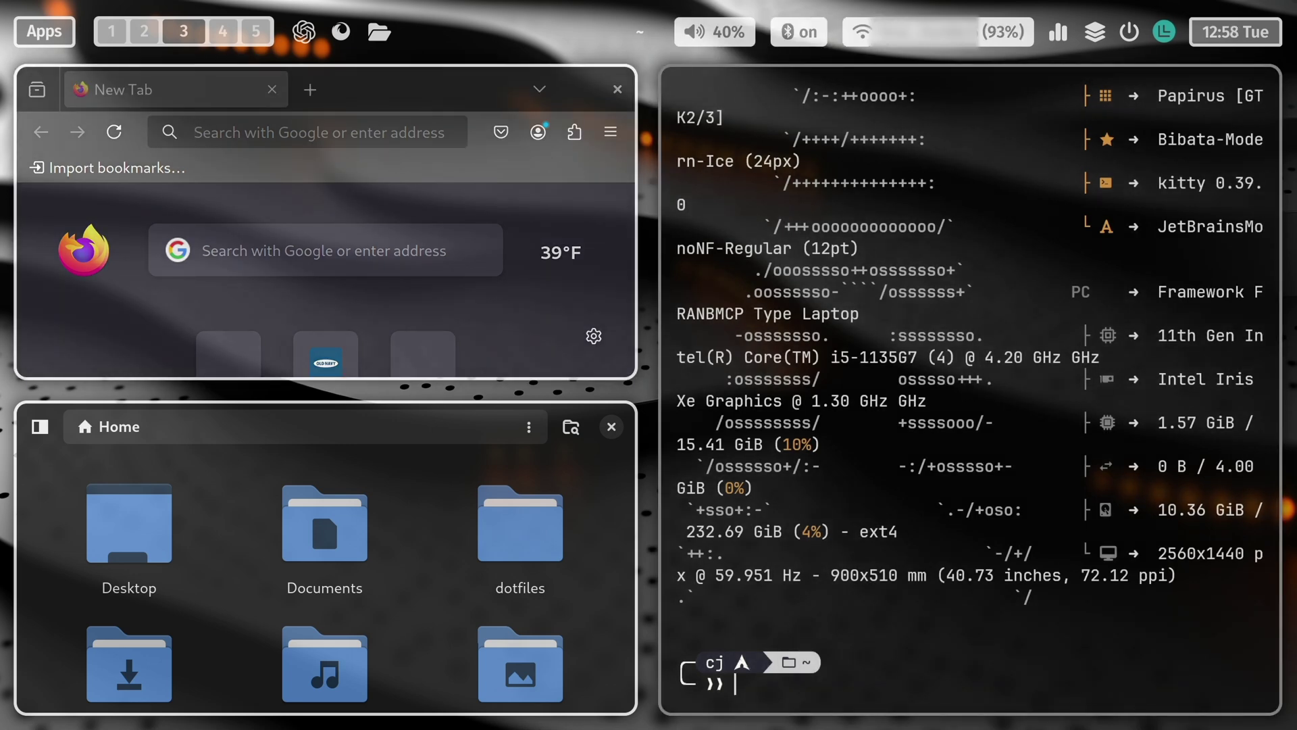
# Step: Toggle fullscreen, cycle window focus and layouts, and return to workspace 3 in master-stack tiling
pyautogui.press('super+f')
pyautogui.press('super+Tab')
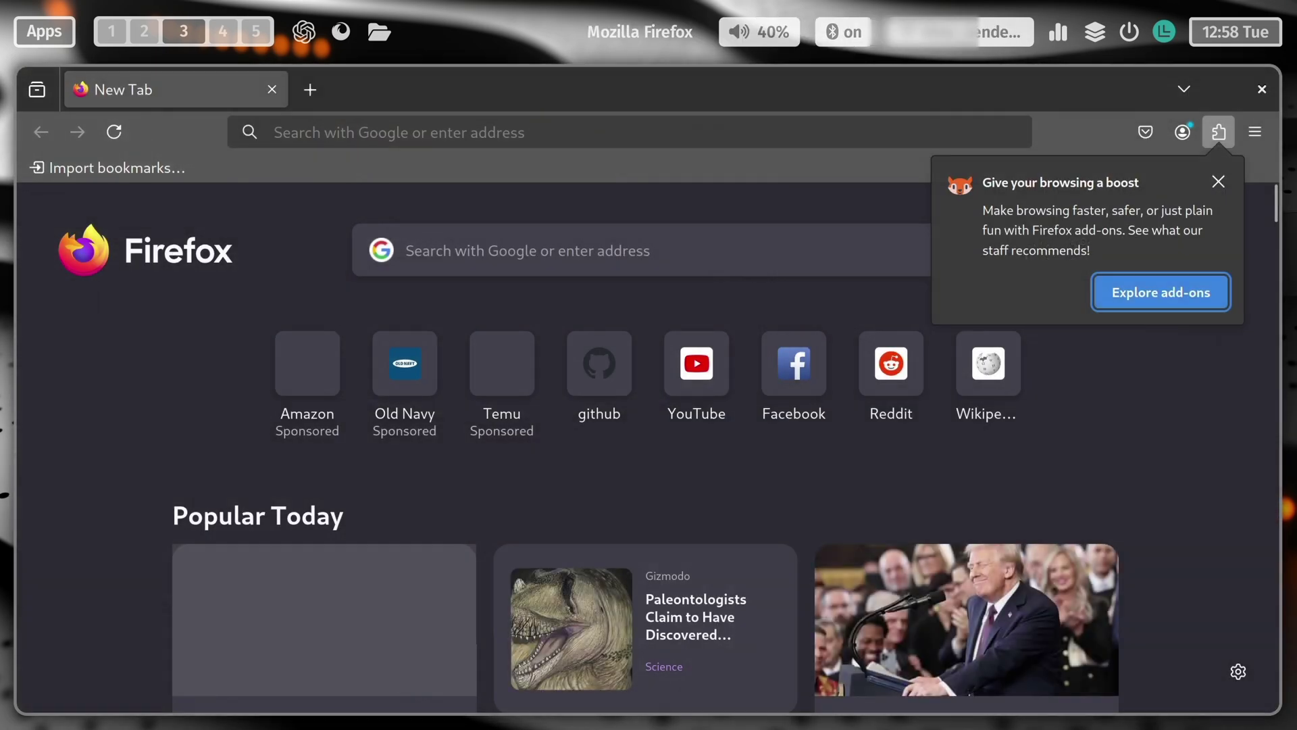
pyautogui.press('super+Tab')
pyautogui.press('super+f')
pyautogui.press('super+space')
pyautogui.press('super+space')
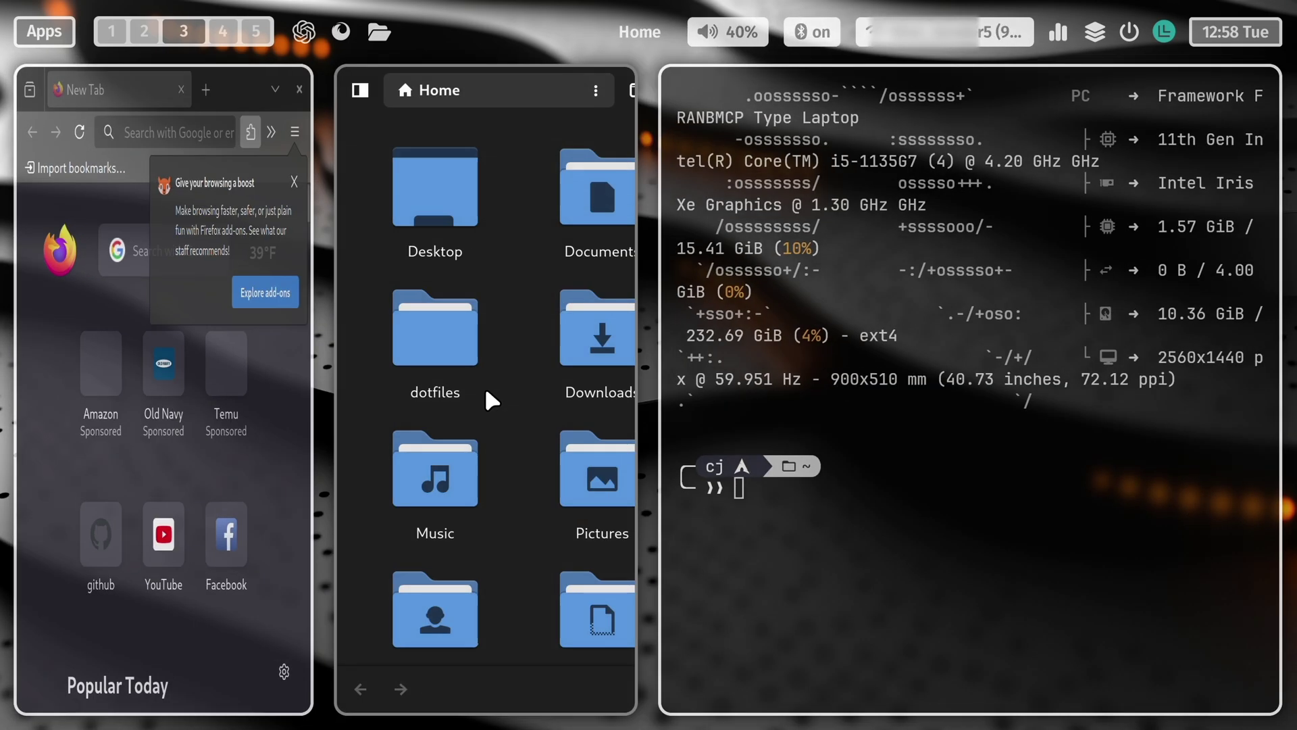
pyautogui.press('super+space')
pyautogui.press('super+1')
pyautogui.press('super+3')
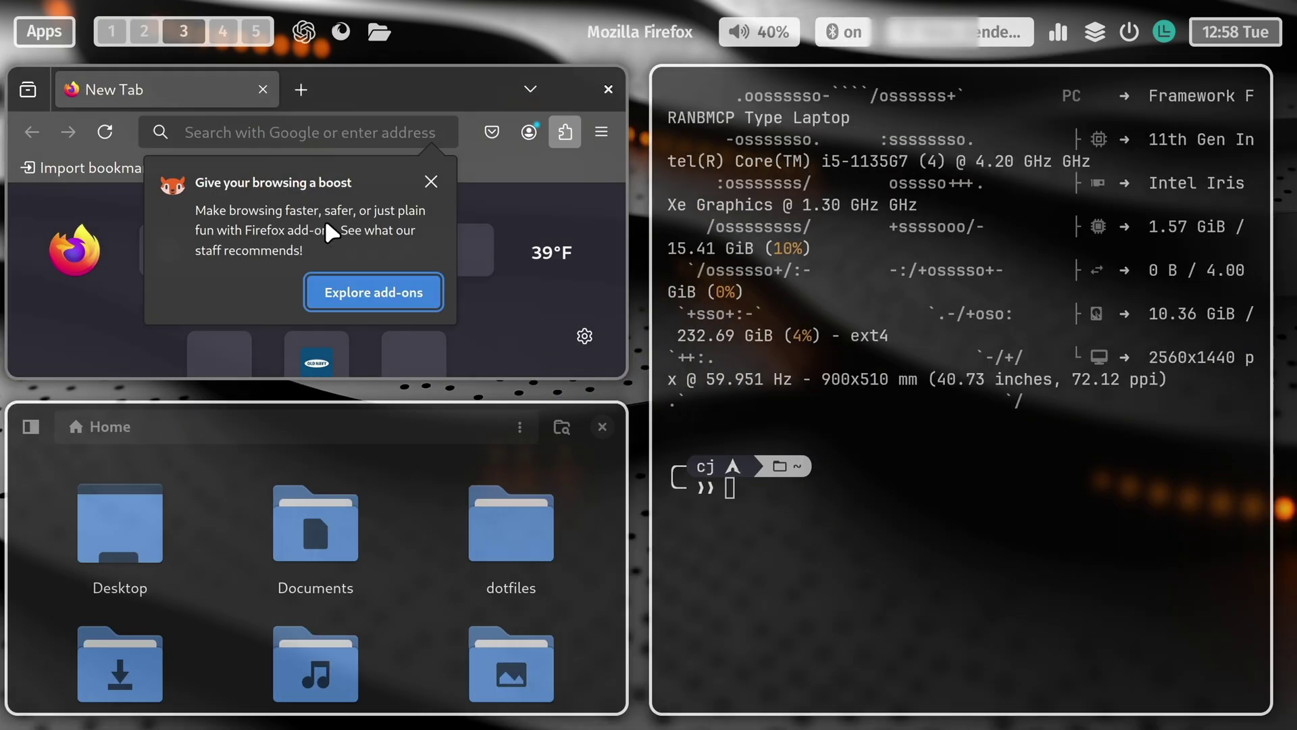
pyautogui.press('super+space')
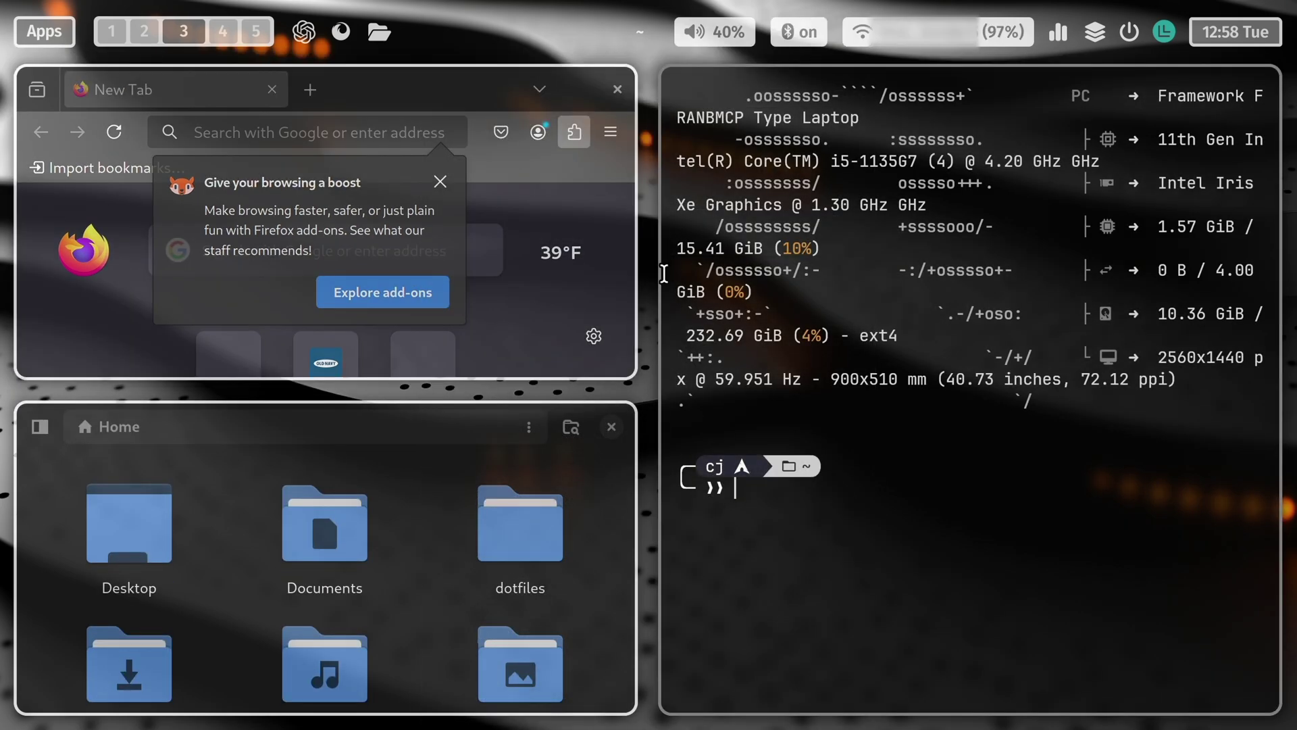
# Step: Widen the terminal and run mainline install-latest to install the newest kernel
pyautogui.moveTo(645, 296); pyautogui.dragTo(611, 301)
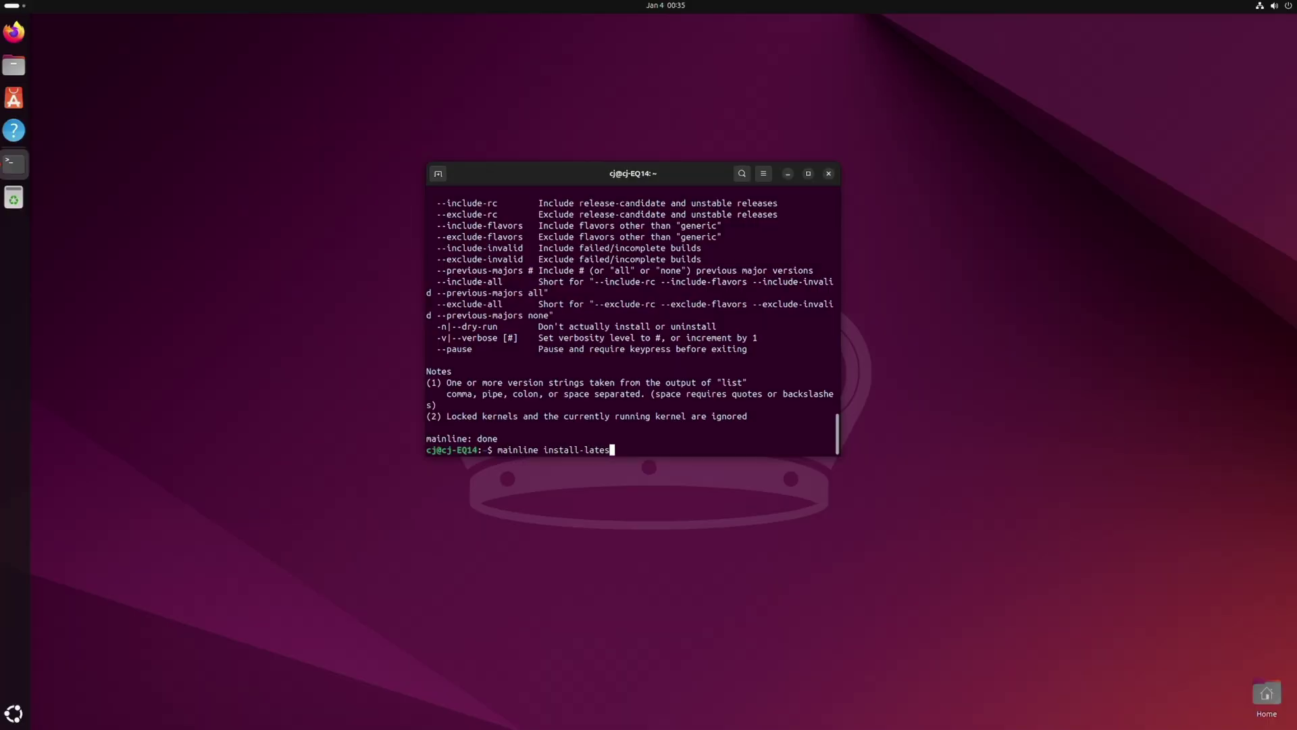
pyautogui.press('Return')
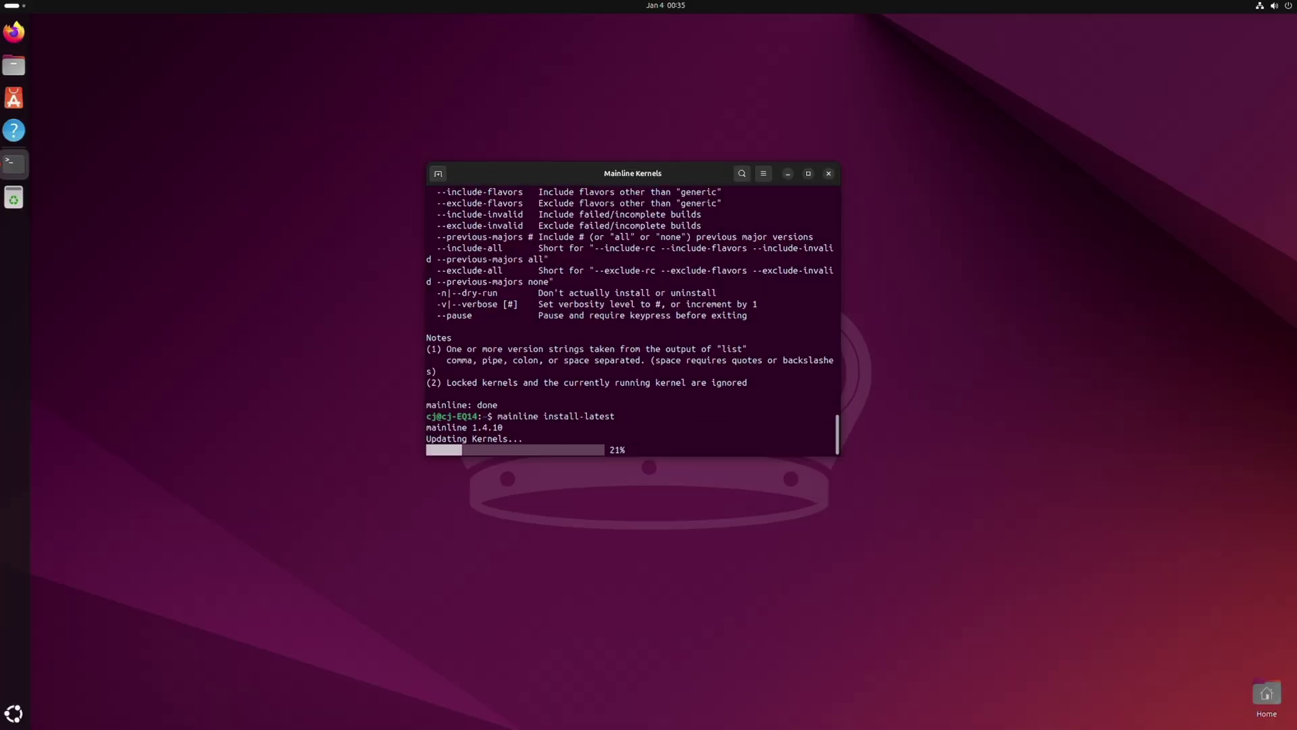